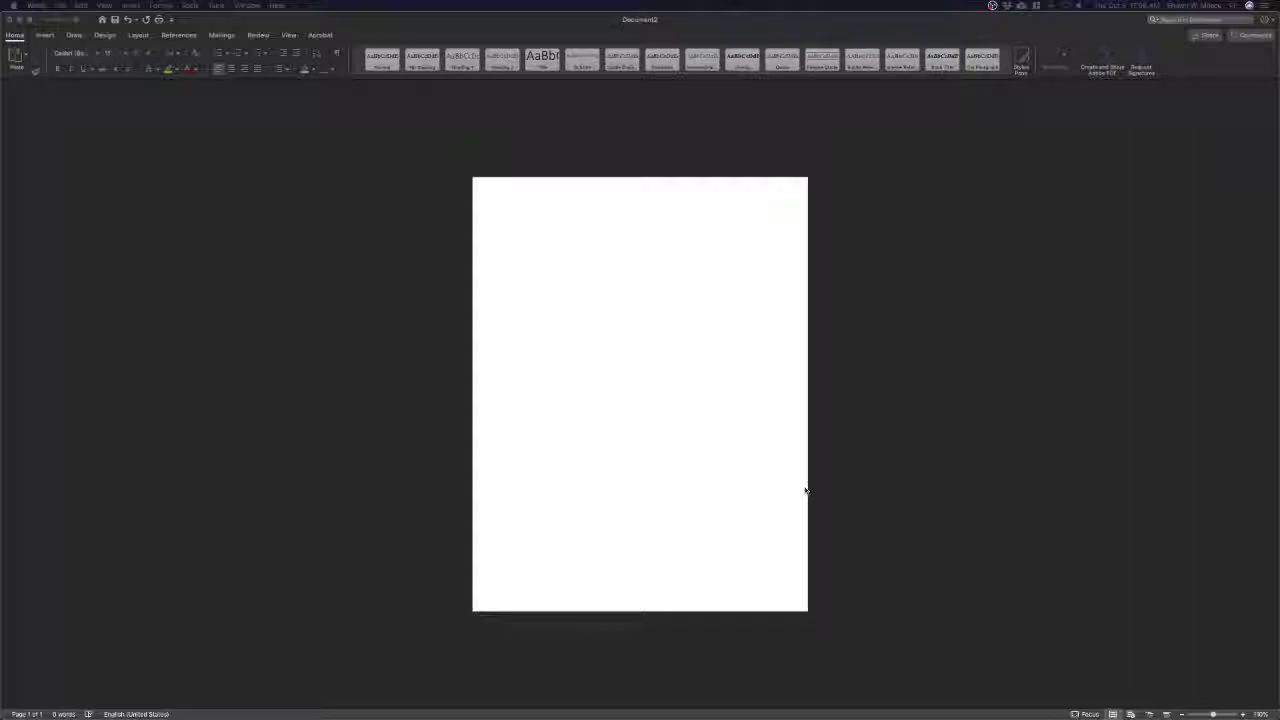
# Choose Times New Roman as the font and 12 as the font size on the Home tab
pyautogui.click(97, 52)
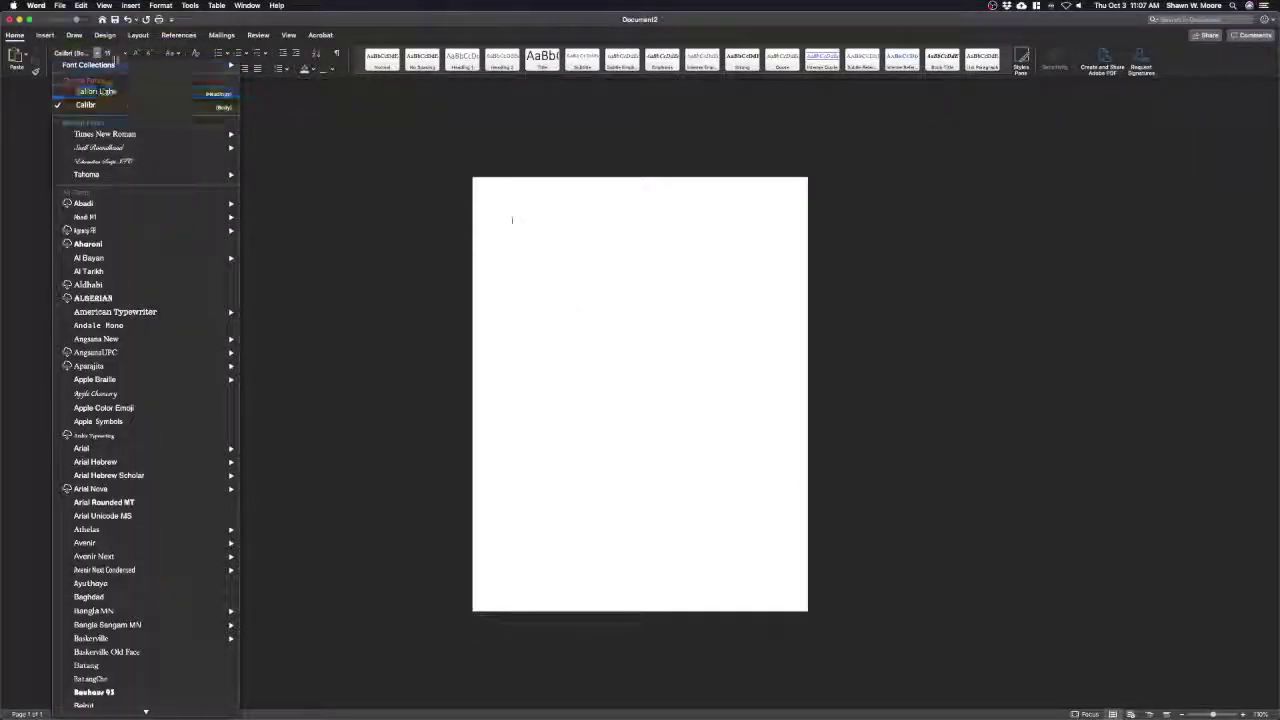
pyautogui.press('Escape')
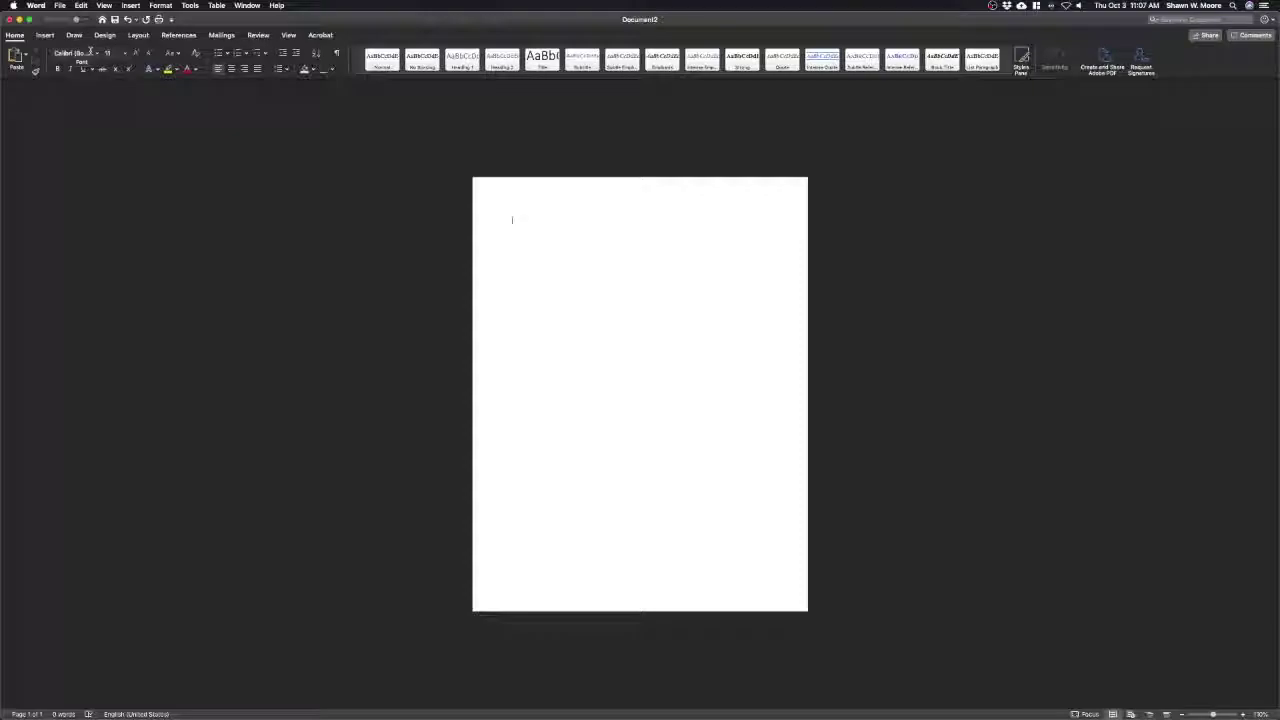
pyautogui.click(97, 55)
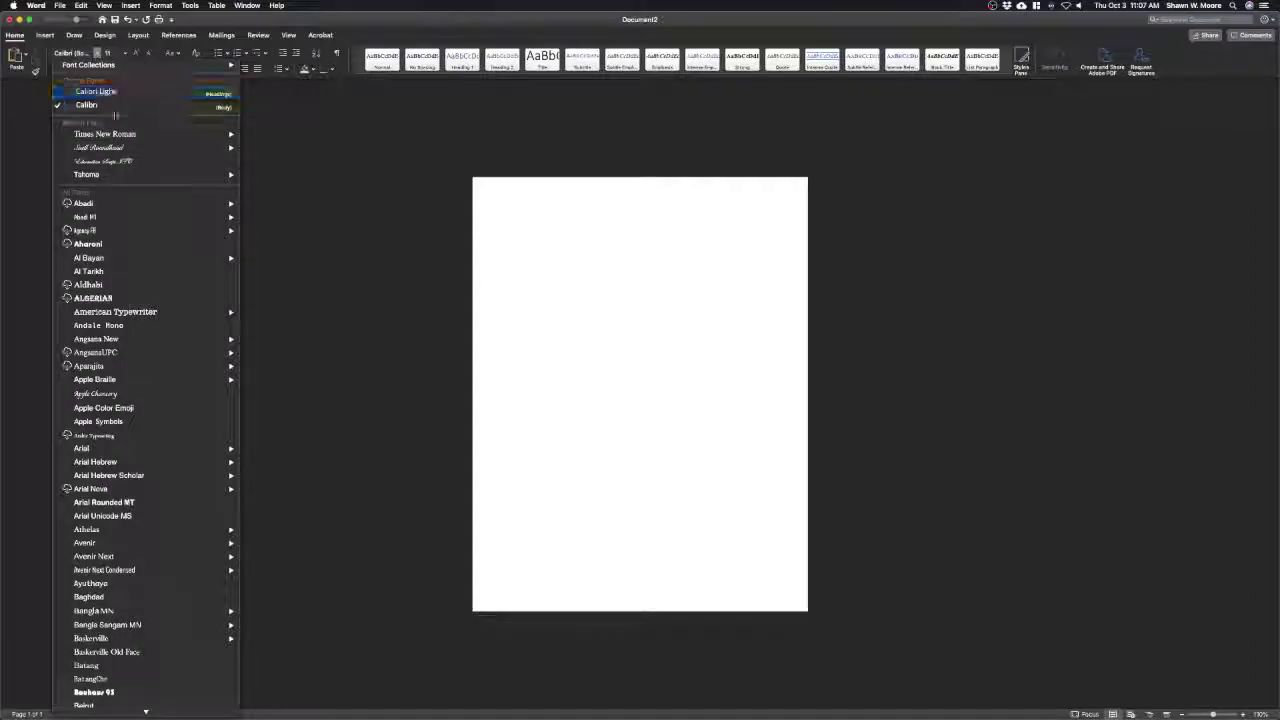
pyautogui.moveTo(110, 134)
pyautogui.click(110, 134)
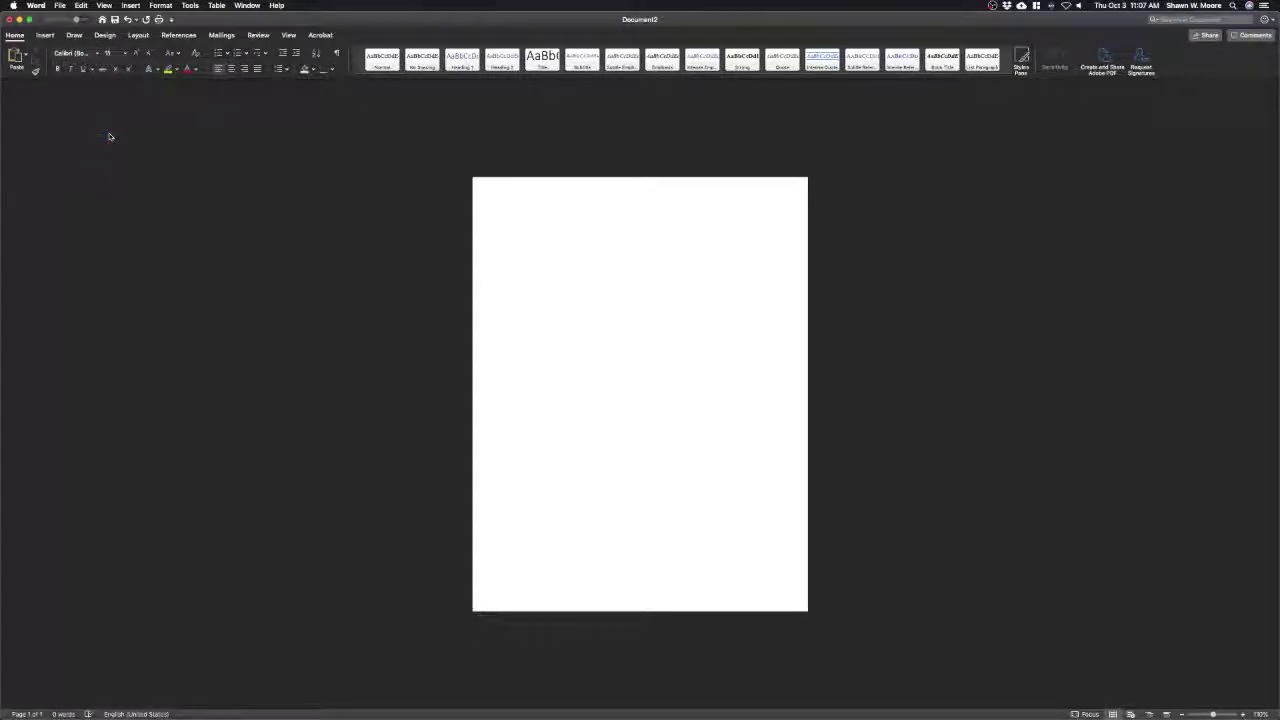
pyautogui.click(124, 53)
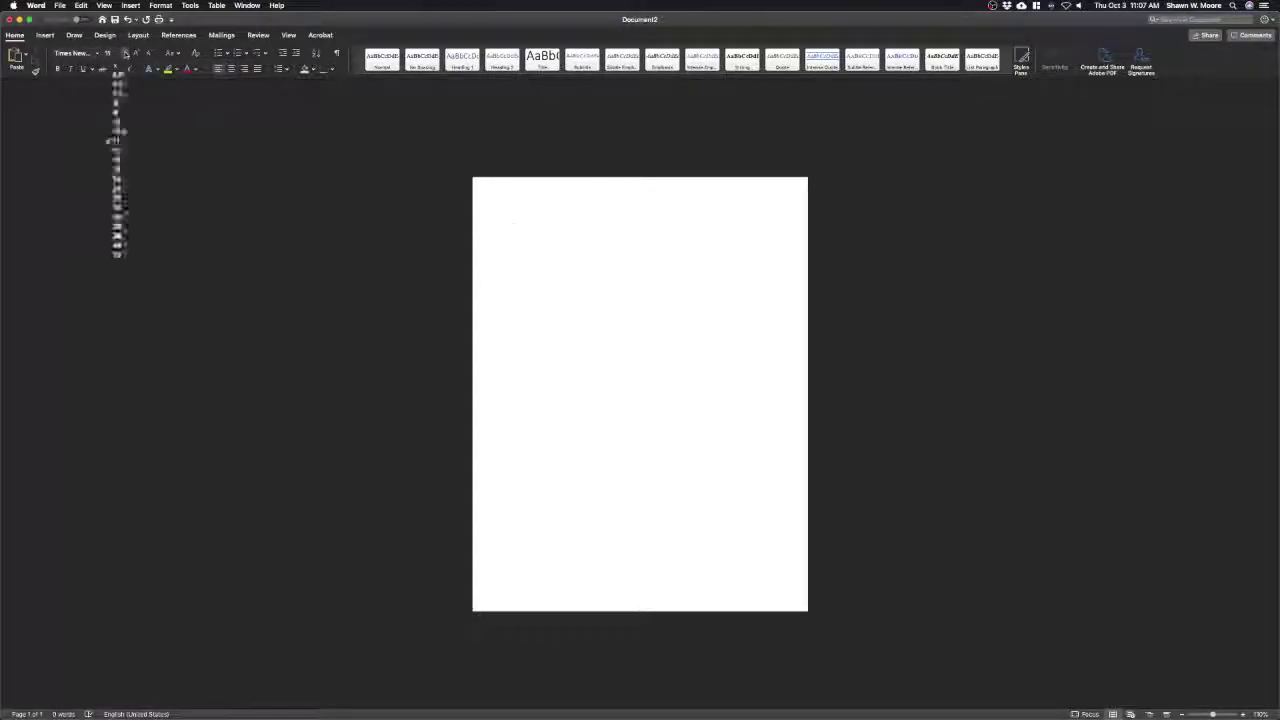
pyautogui.click(124, 151)
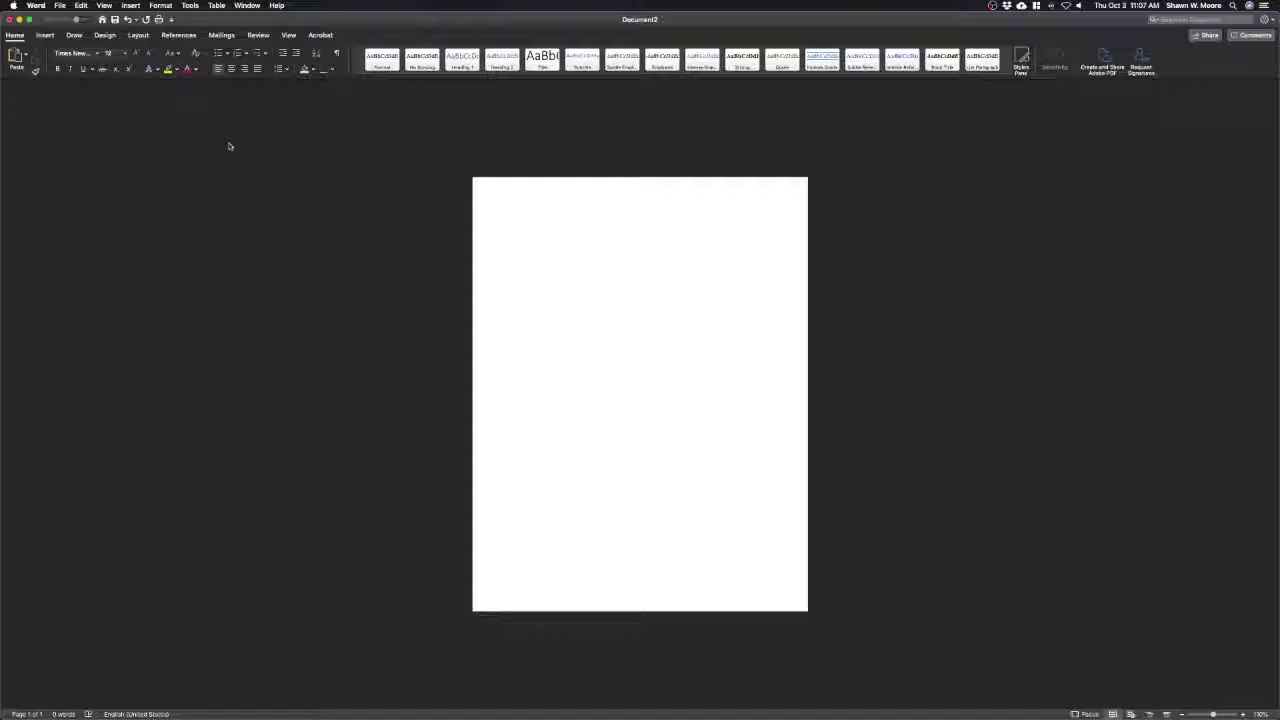
# Save Times New Roman 12 pt as the default font for all Normal-template documents
pyautogui.click(161, 5)
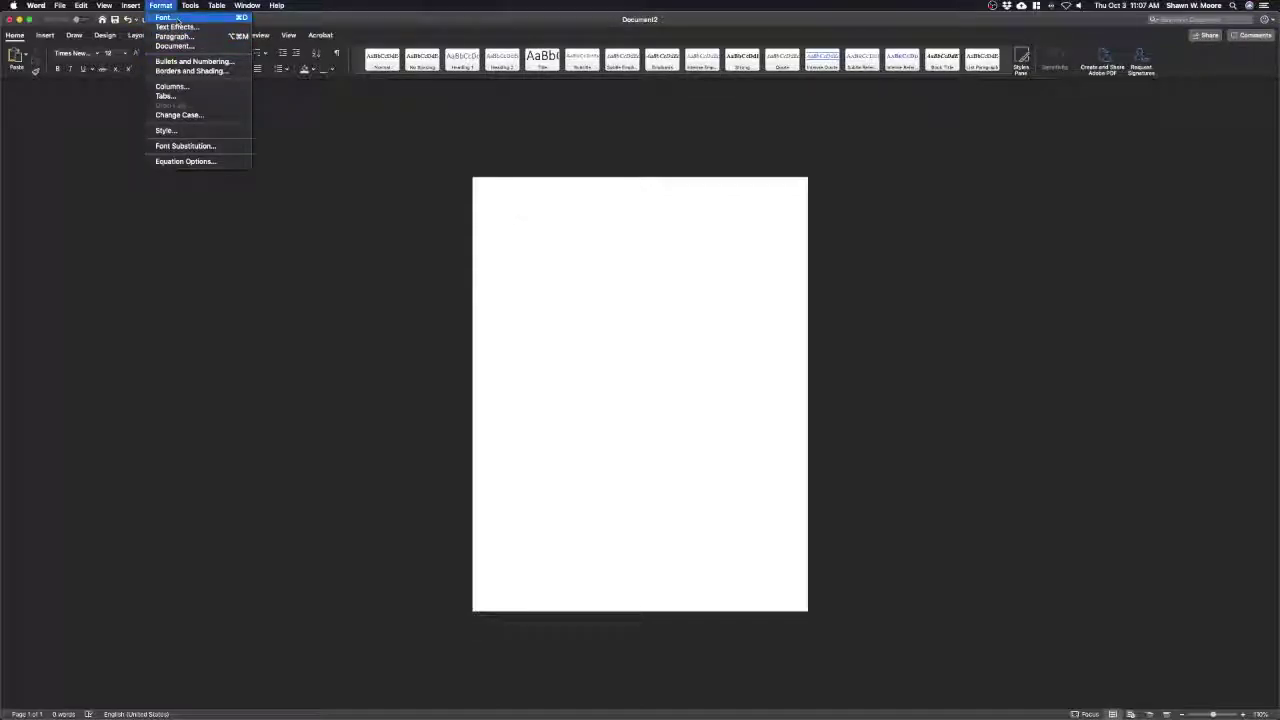
pyautogui.click(177, 20)
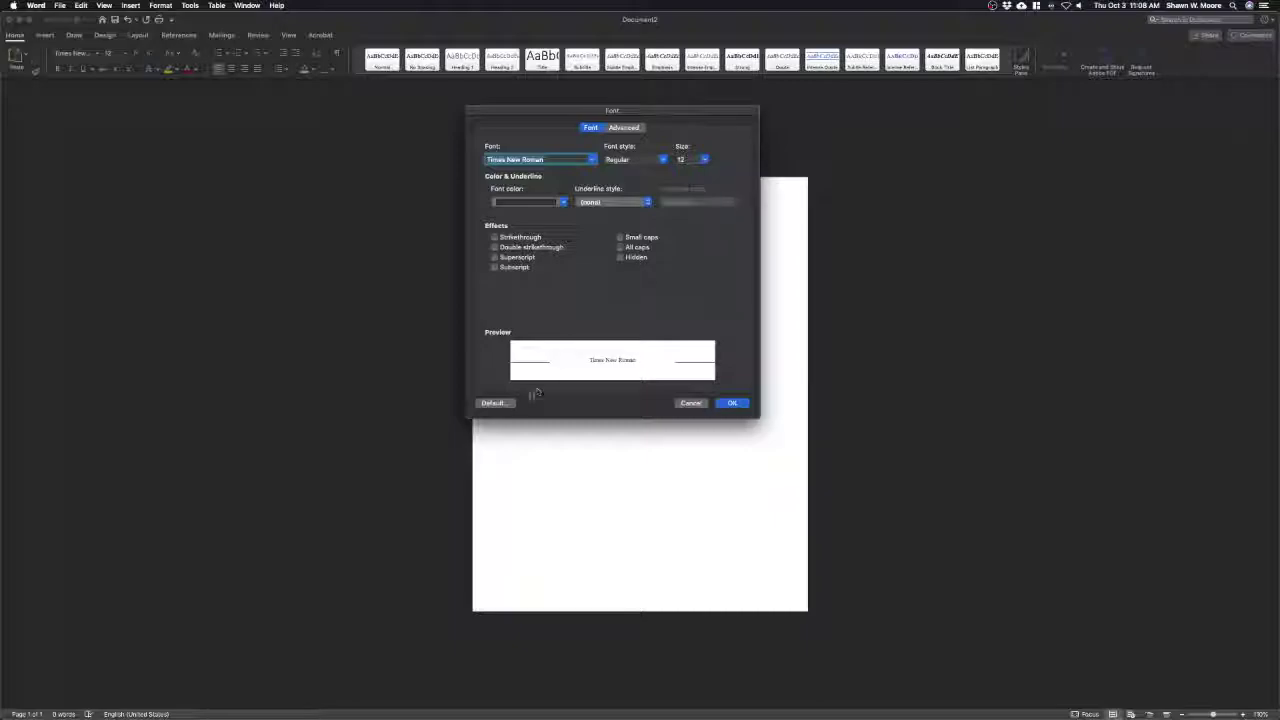
pyautogui.click(496, 403)
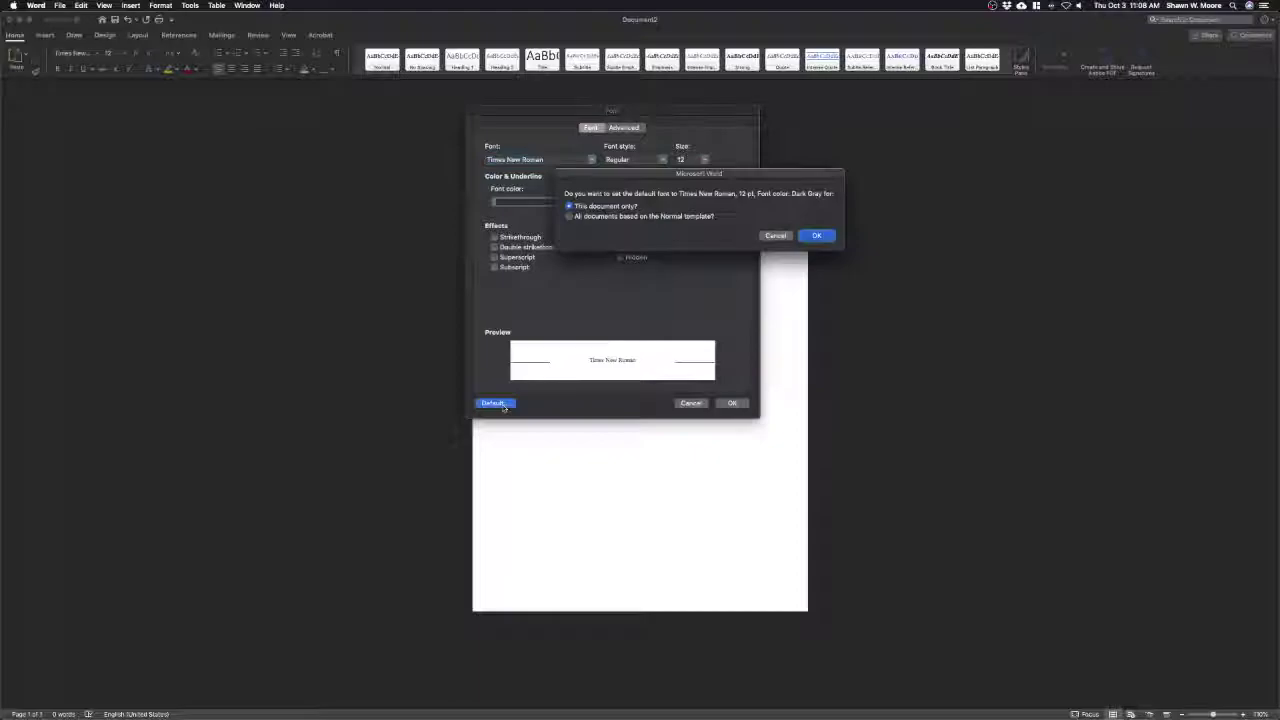
pyautogui.click(689, 217)
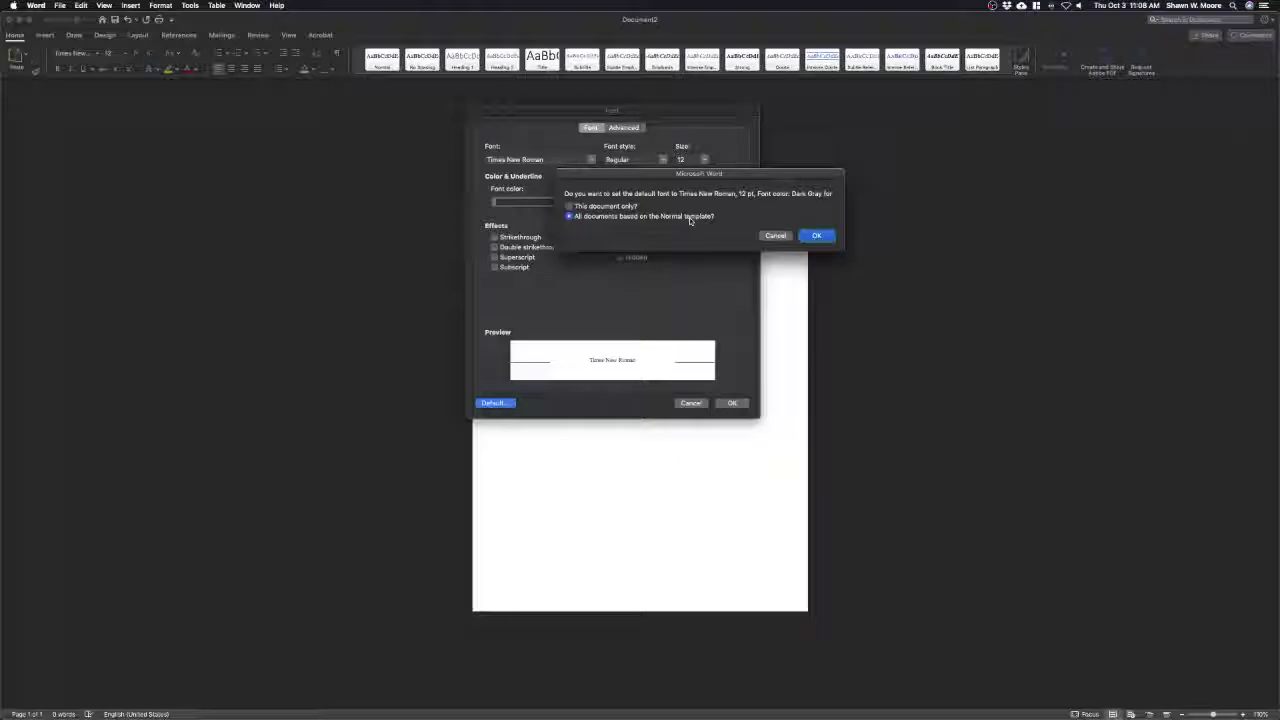
pyautogui.click(818, 236)
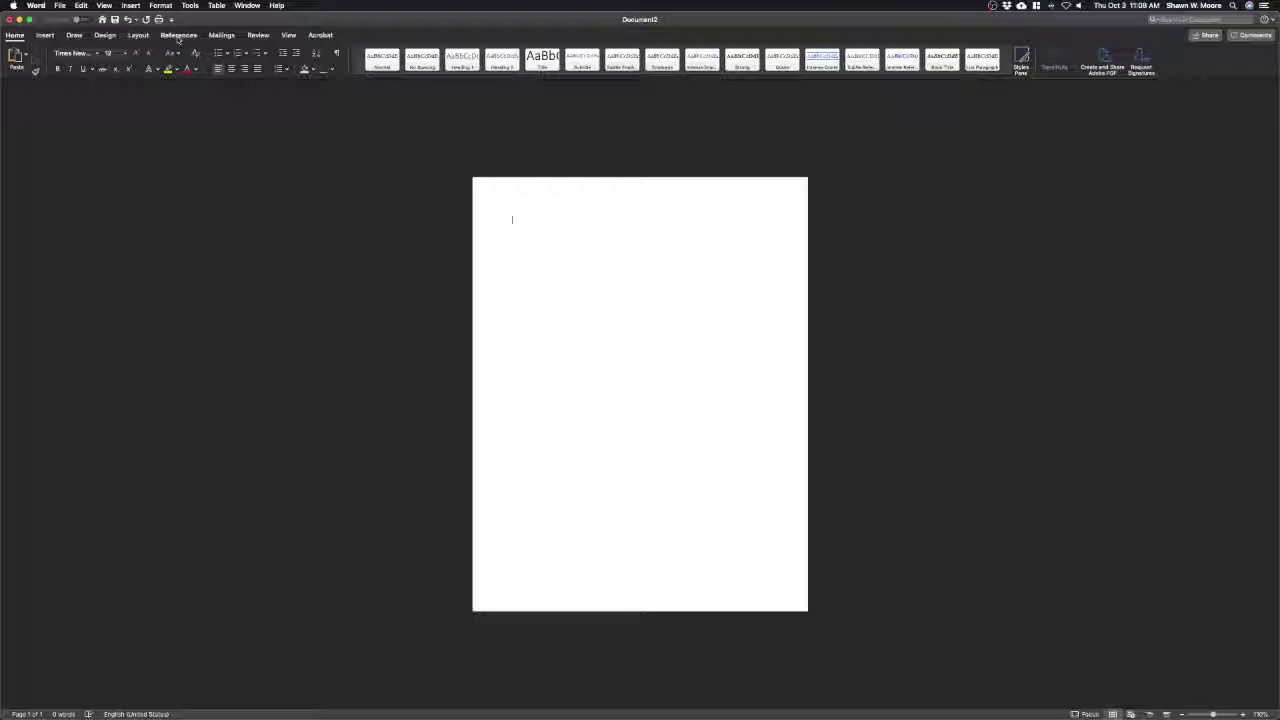
# Confirm 1-inch top, bottom, left and right margins in the Document settings
pyautogui.click(161, 6)
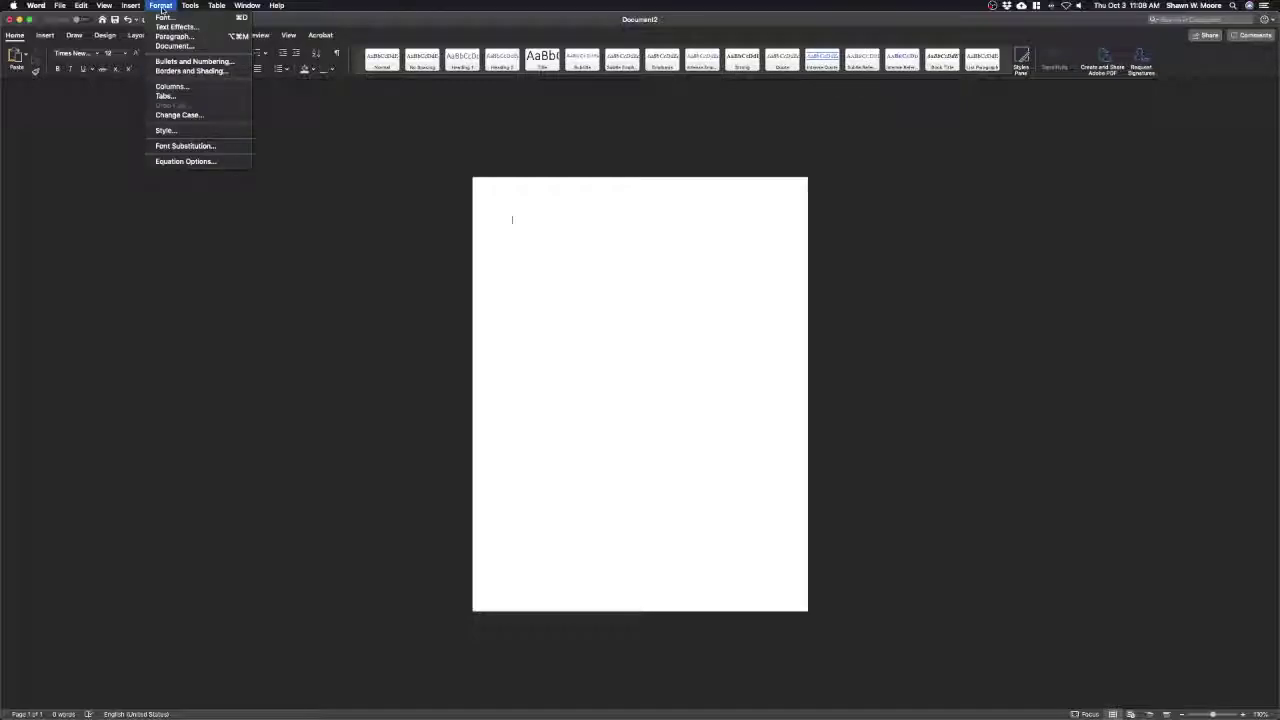
pyautogui.click(190, 46)
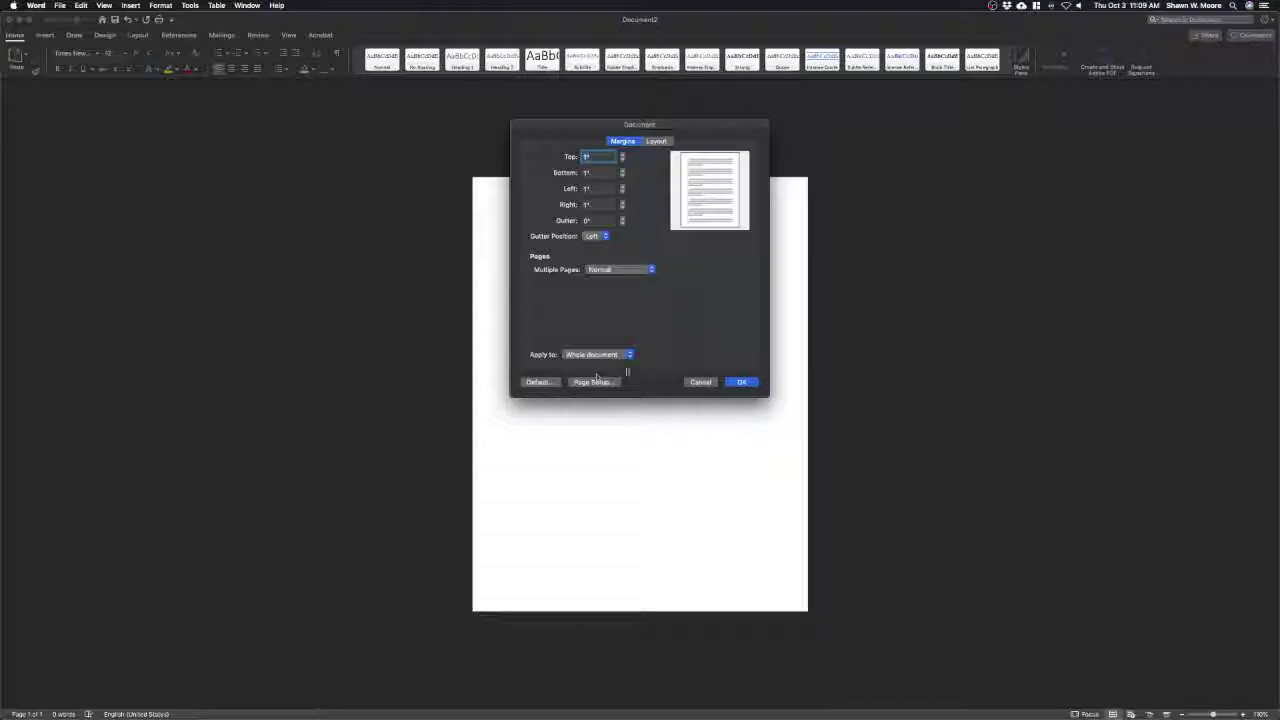
pyautogui.click(745, 382)
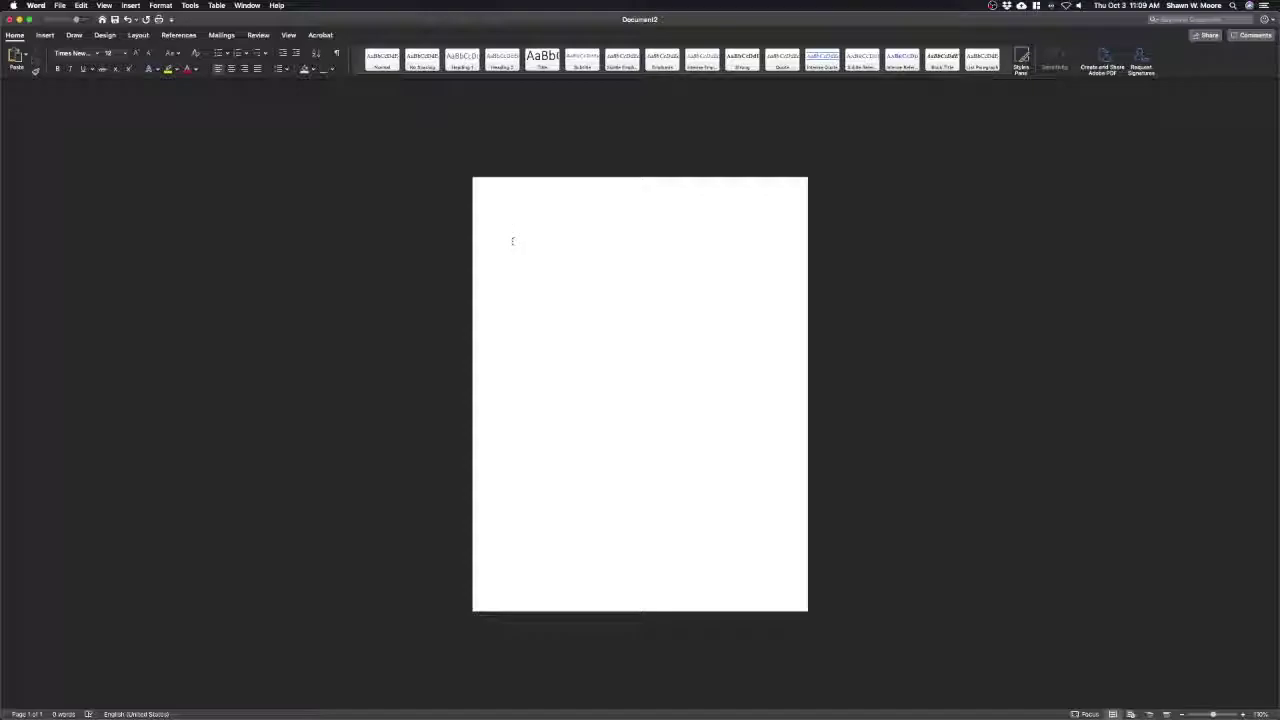
# Set line spacing to 2.0 from the Home tab's line spacing menu
pyautogui.click(287, 69)
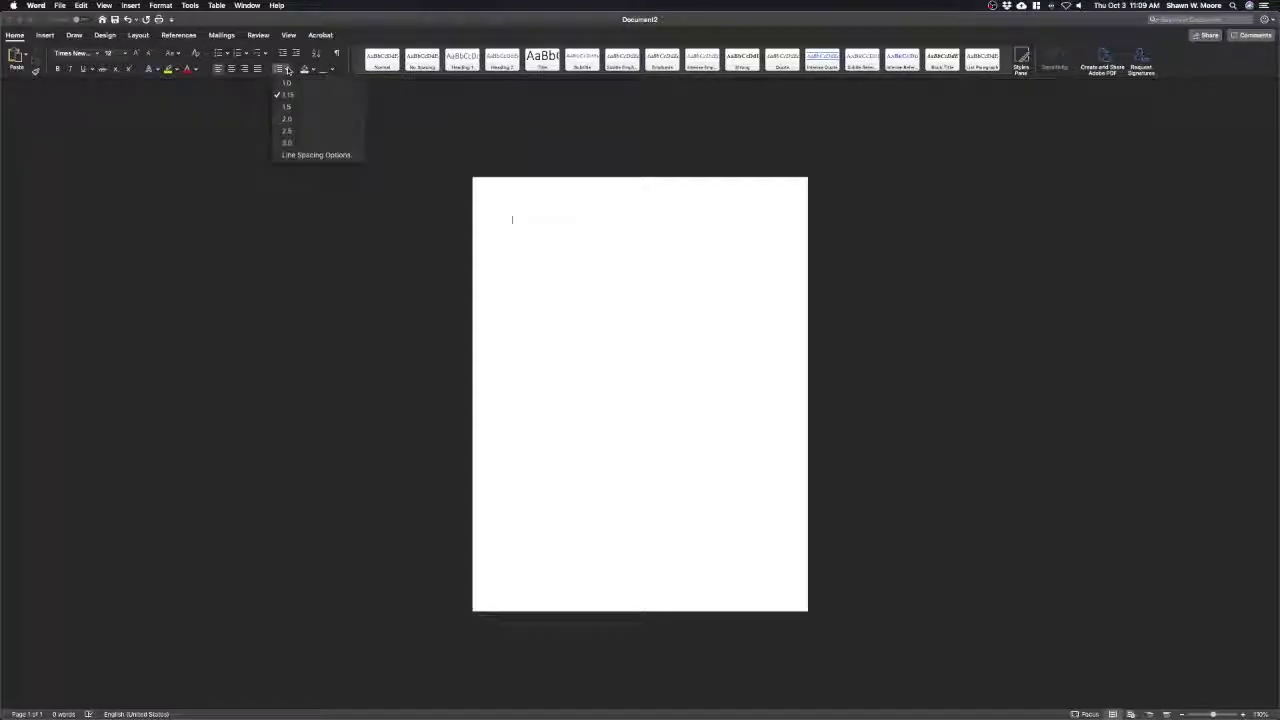
pyautogui.click(289, 119)
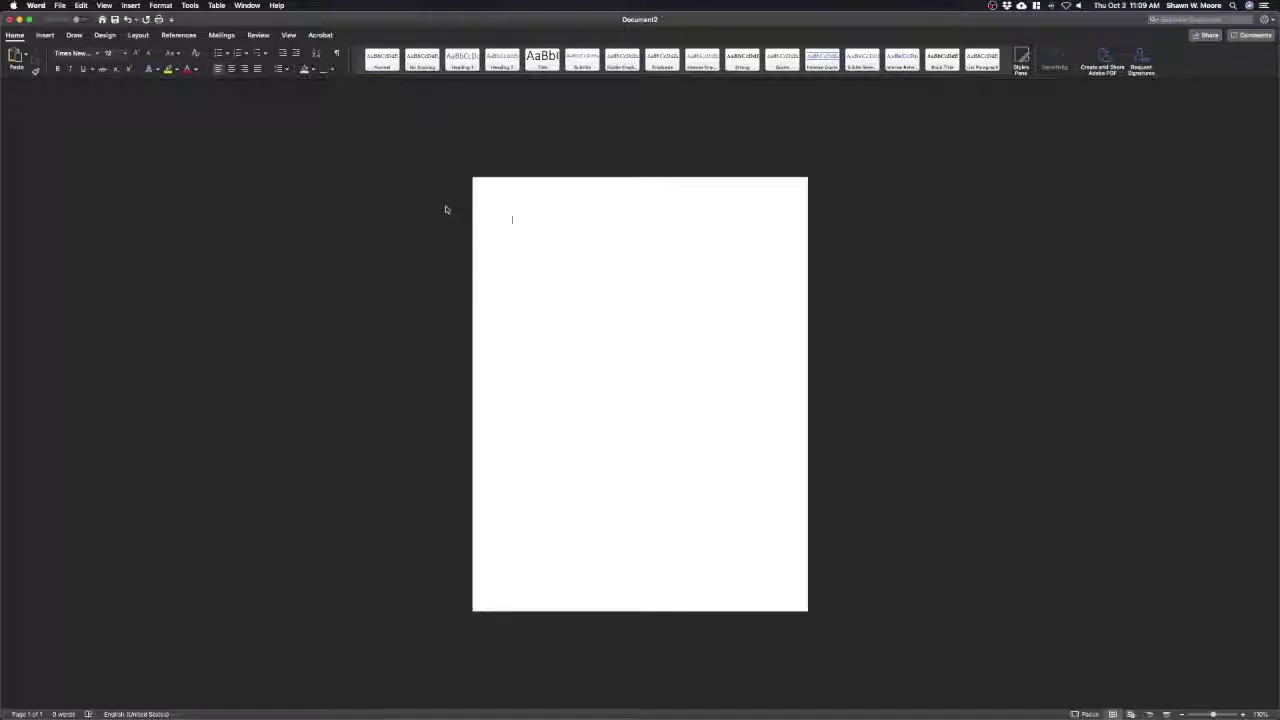
# Set Spacing After to 0 pt and Line spacing to Double in the Paragraph settings
pyautogui.click(160, 5)
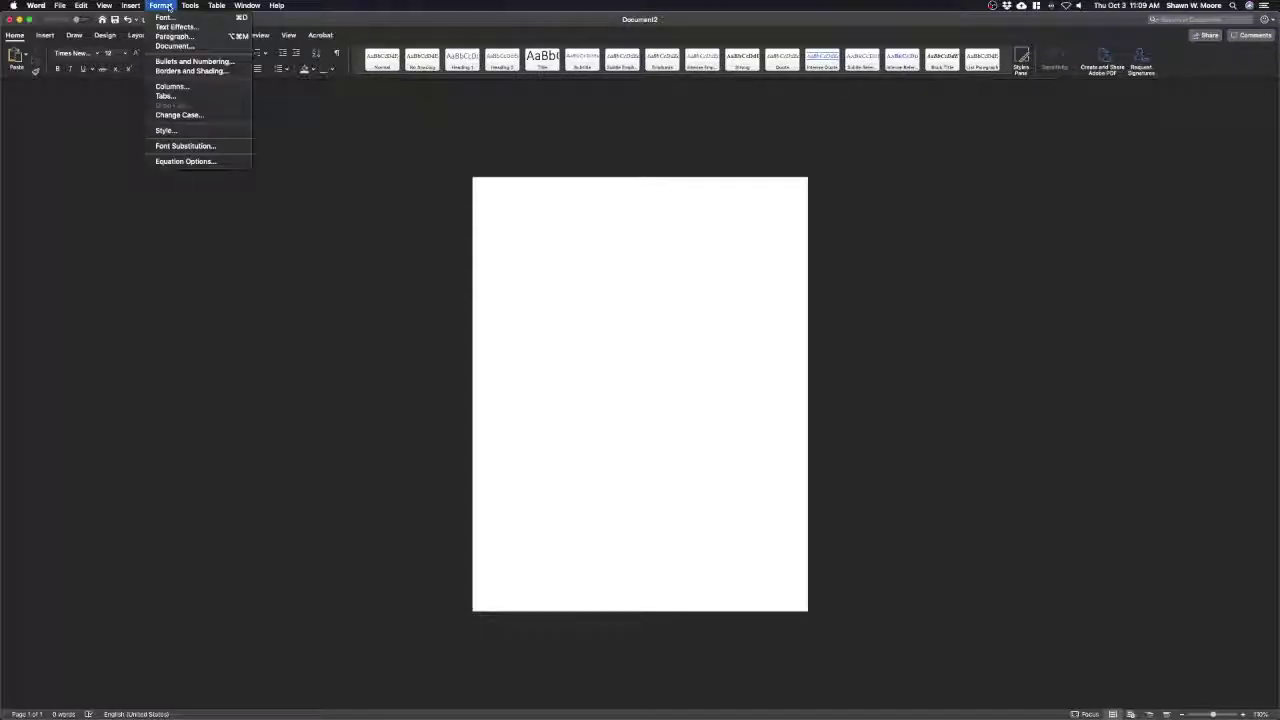
pyautogui.click(170, 36)
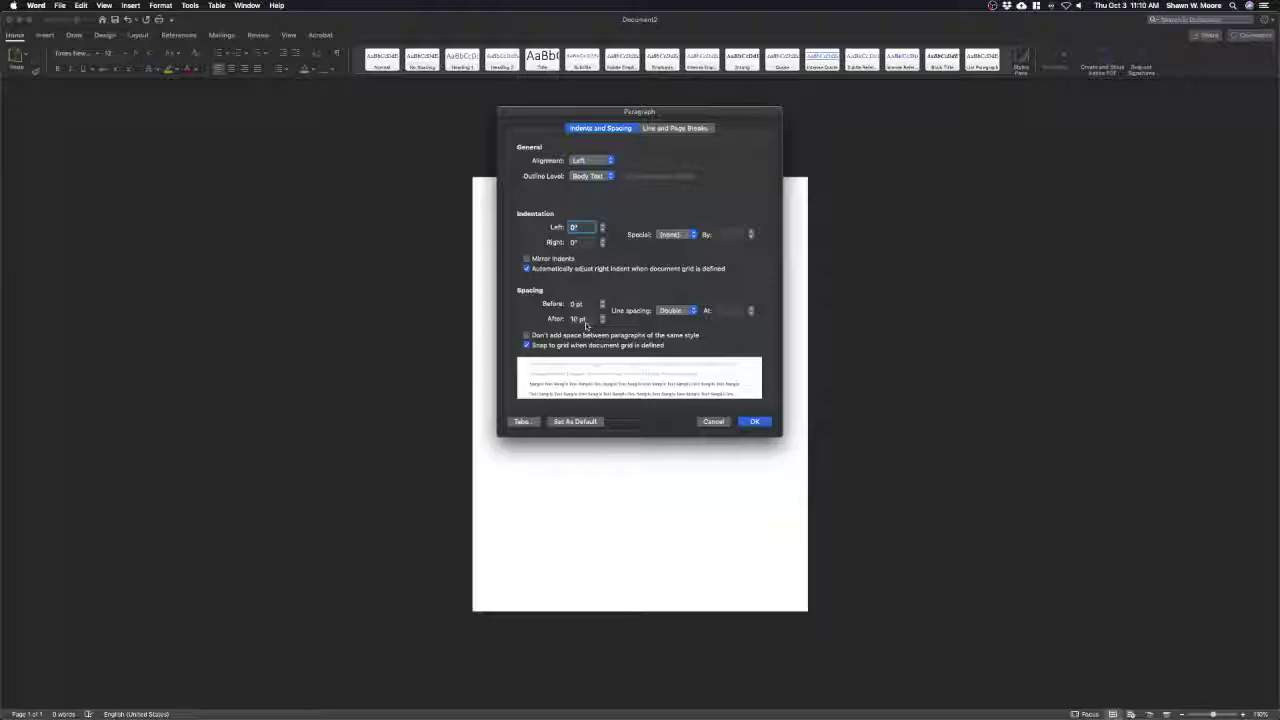
pyautogui.click(603, 322)
pyautogui.click(674, 313)
pyautogui.click(674, 312)
# Save double spacing with 0 pt after as the default for all Normal-template documents
pyautogui.click(578, 423)
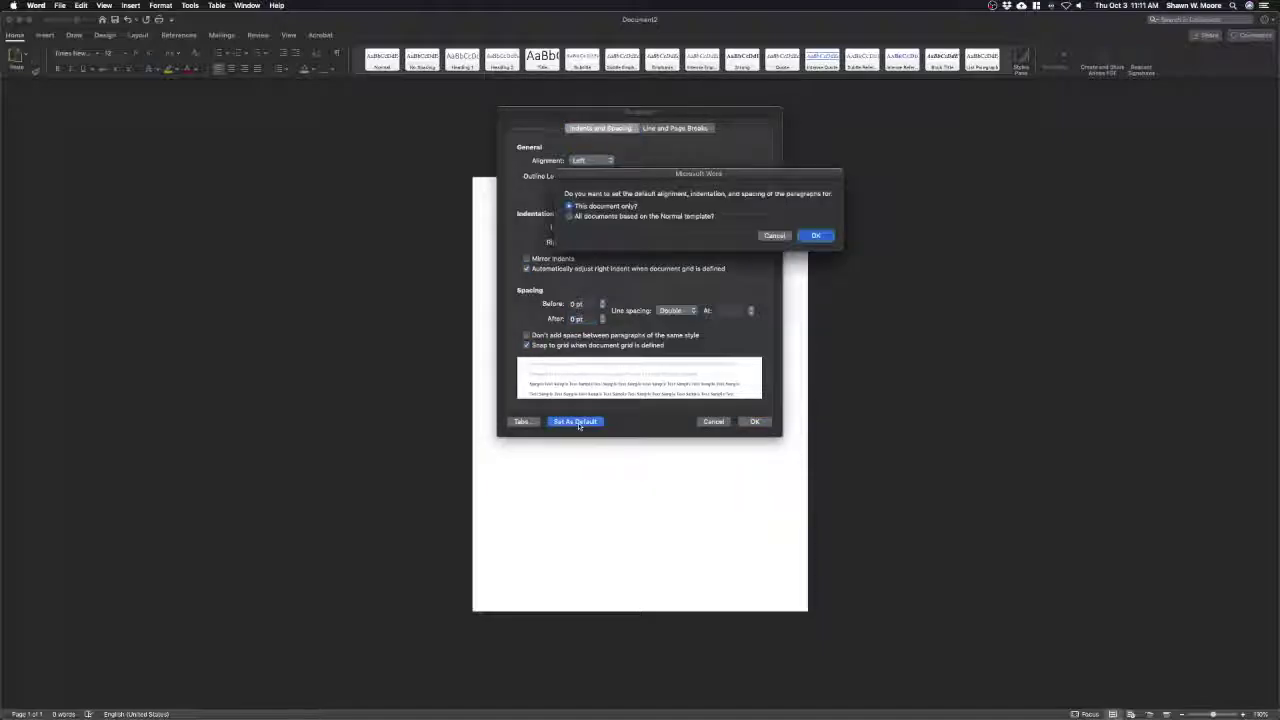
pyautogui.click(660, 218)
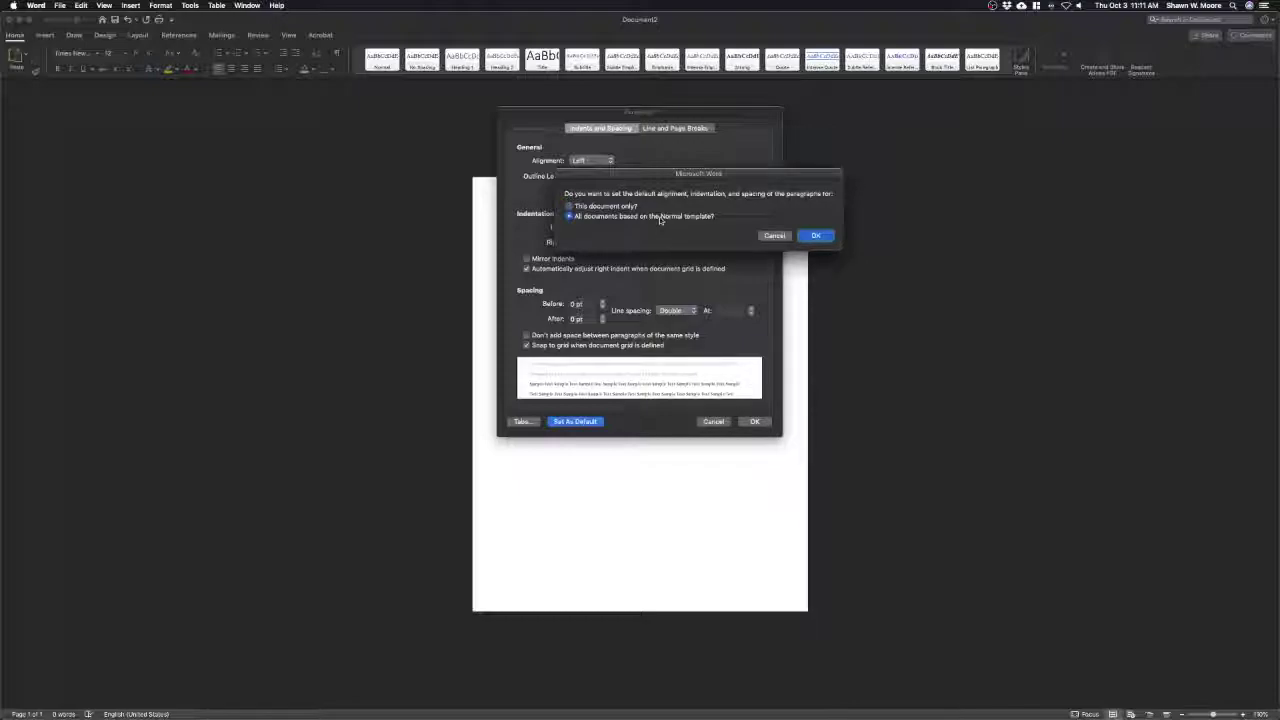
pyautogui.click(816, 236)
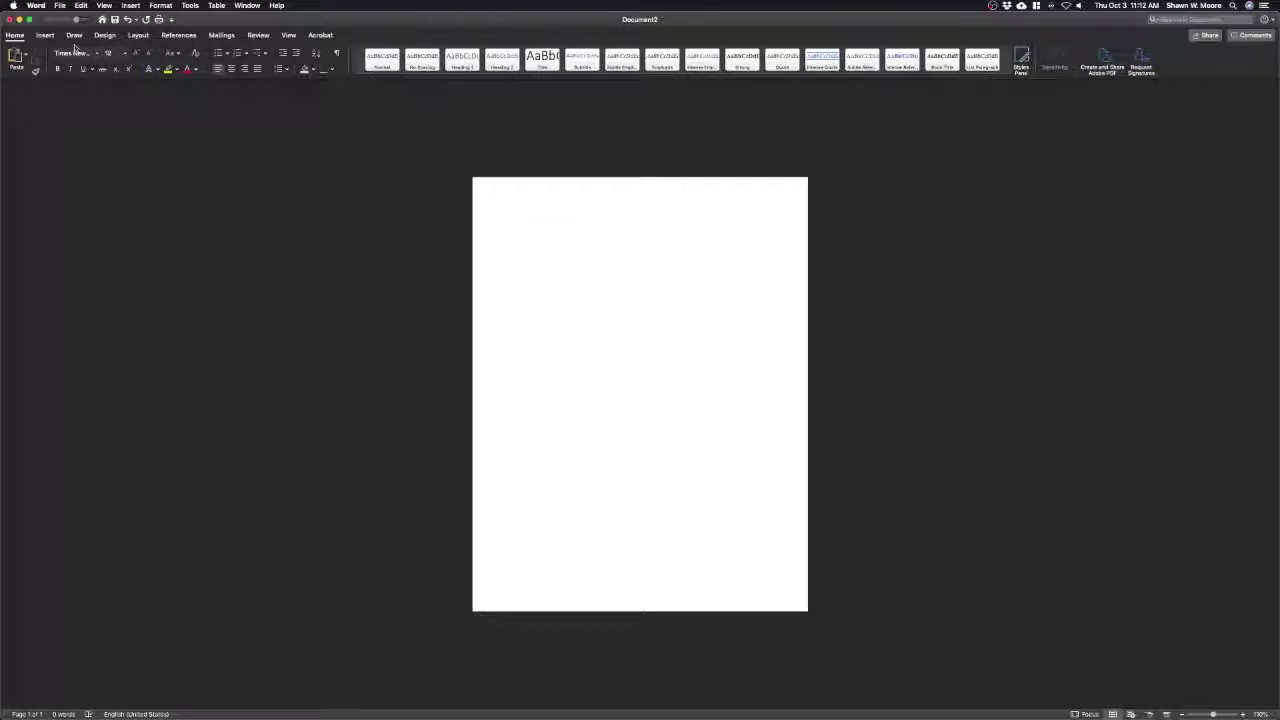
# Choose Edit Header from the Insert tab's Header menu
pyautogui.click(46, 37)
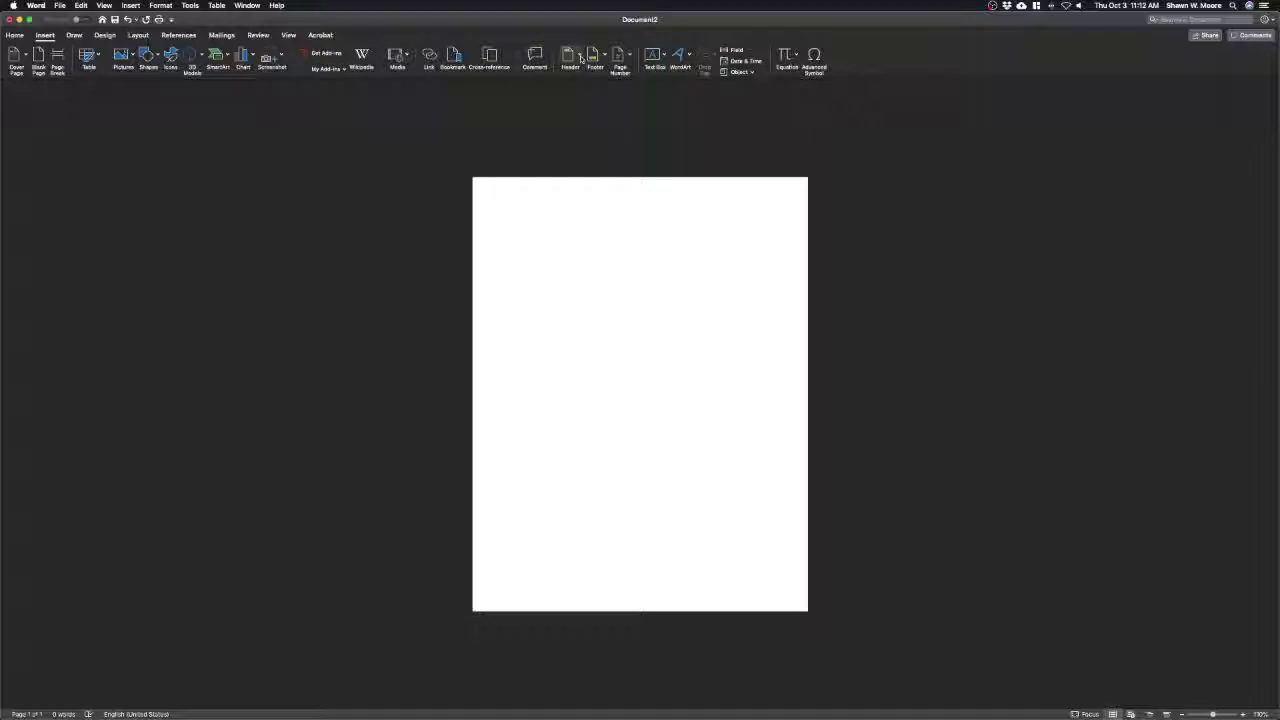
pyautogui.click(578, 57)
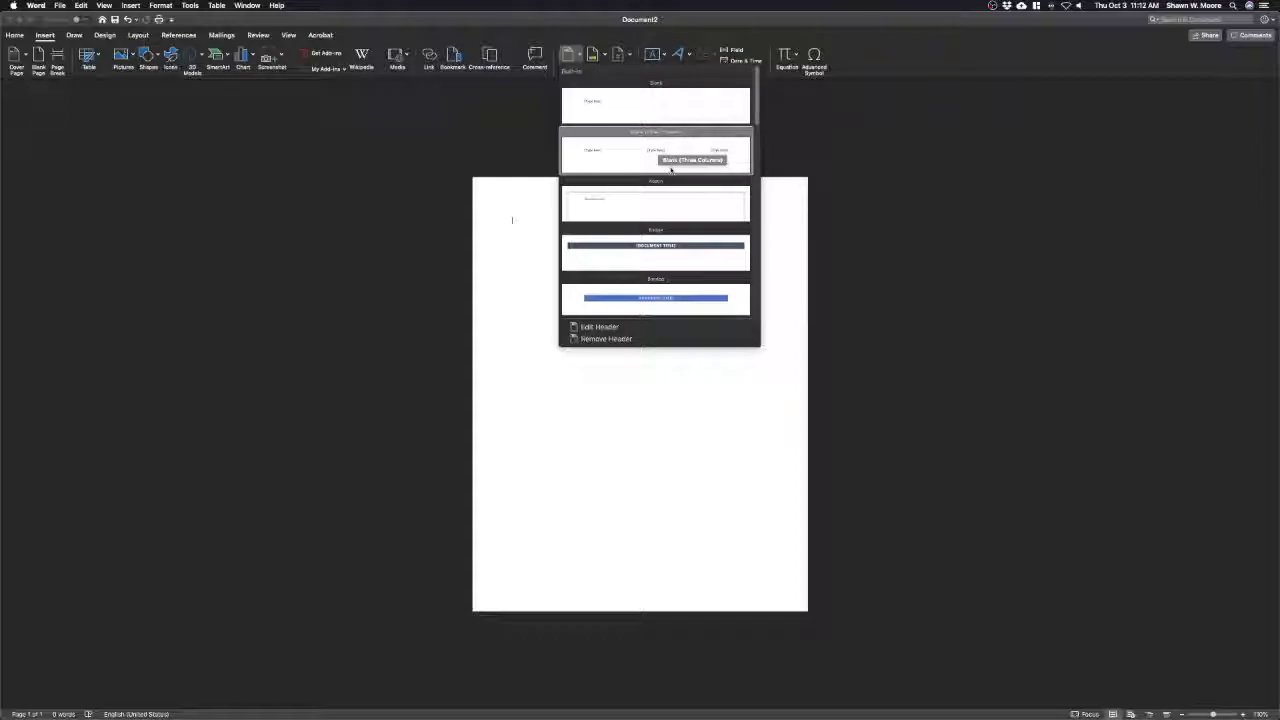
pyautogui.click(598, 327)
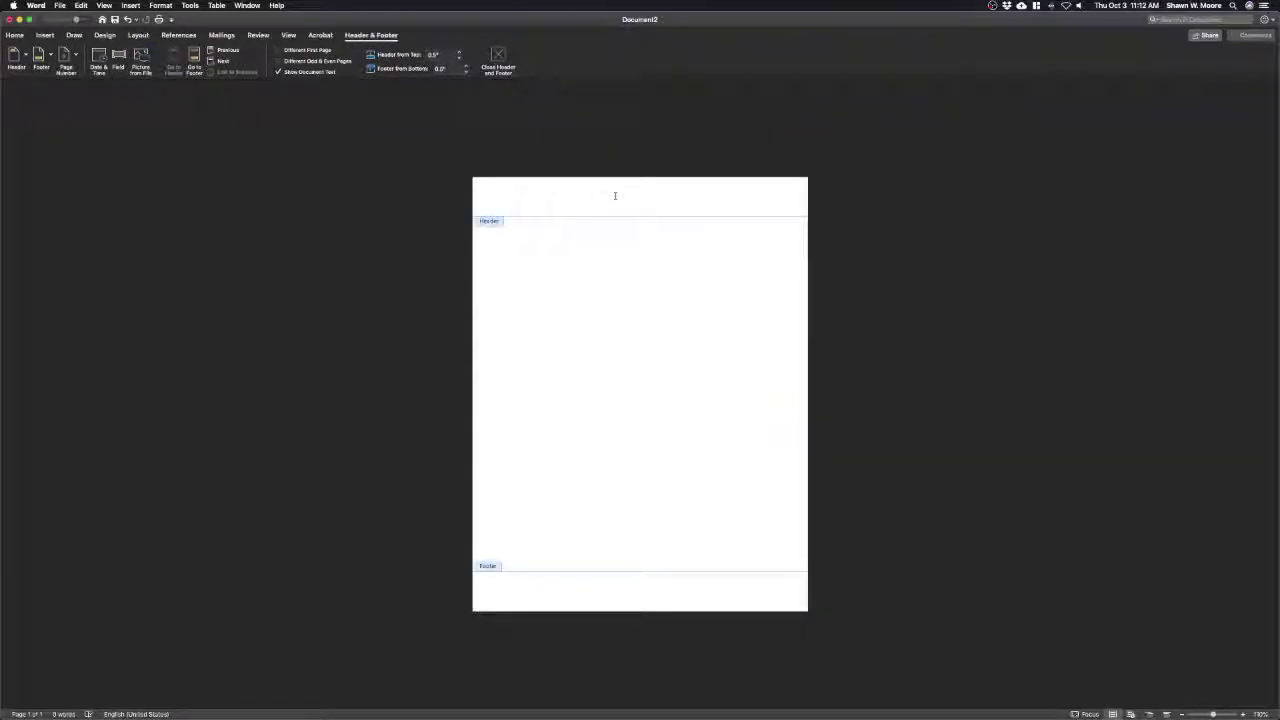
pyautogui.doubleClick(543, 246)
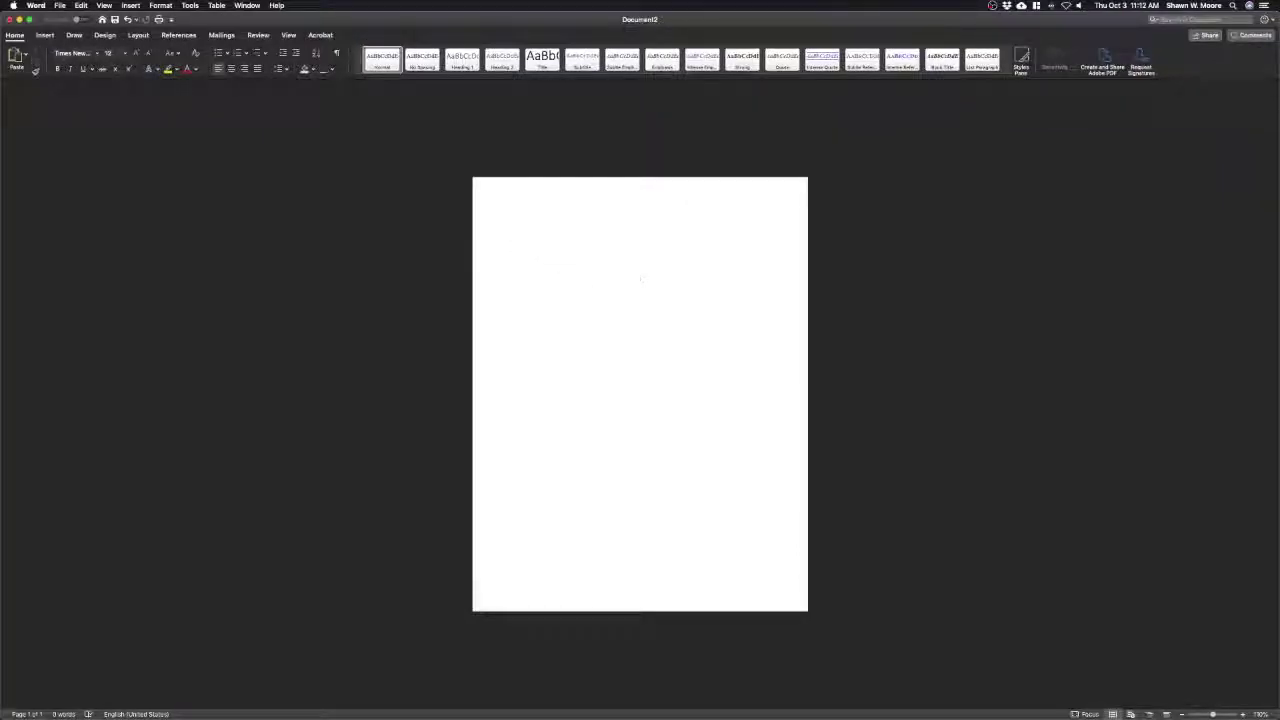
pyautogui.doubleClick(670, 196)
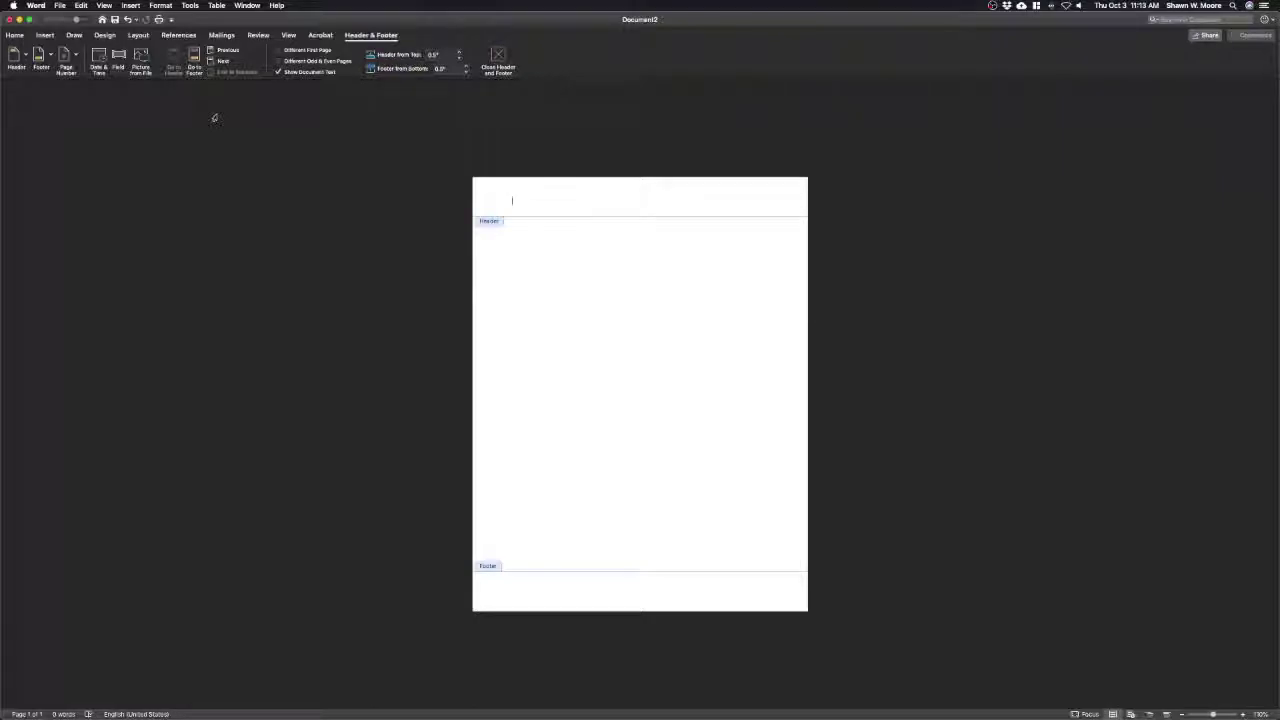
# Insert a right-aligned page number in the header and place the cursor beside it
pyautogui.click(75, 59)
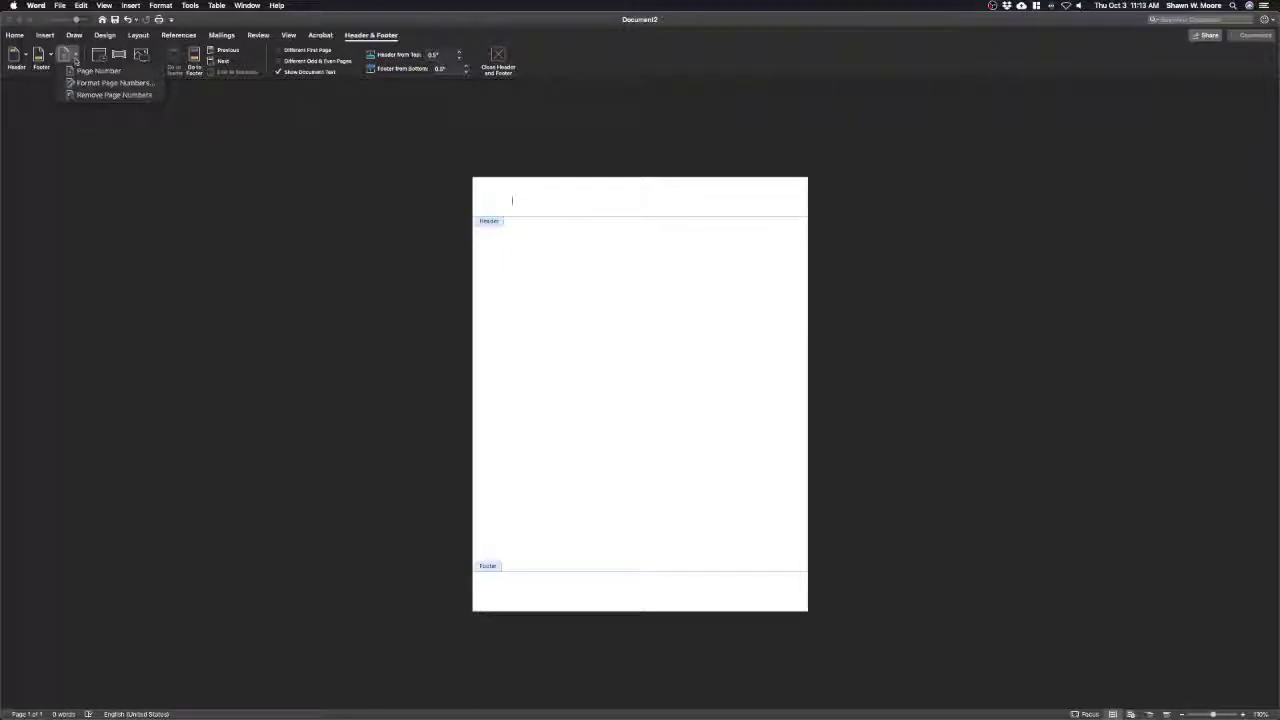
pyautogui.click(89, 71)
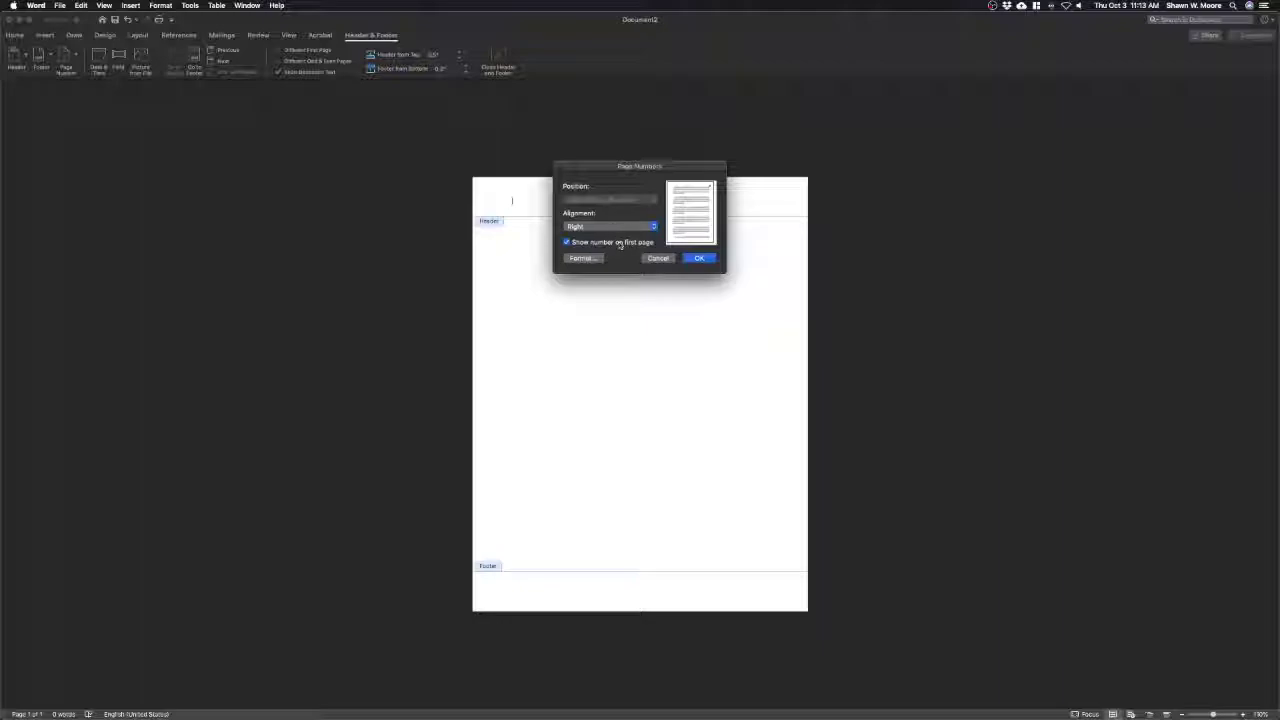
pyautogui.click(699, 259)
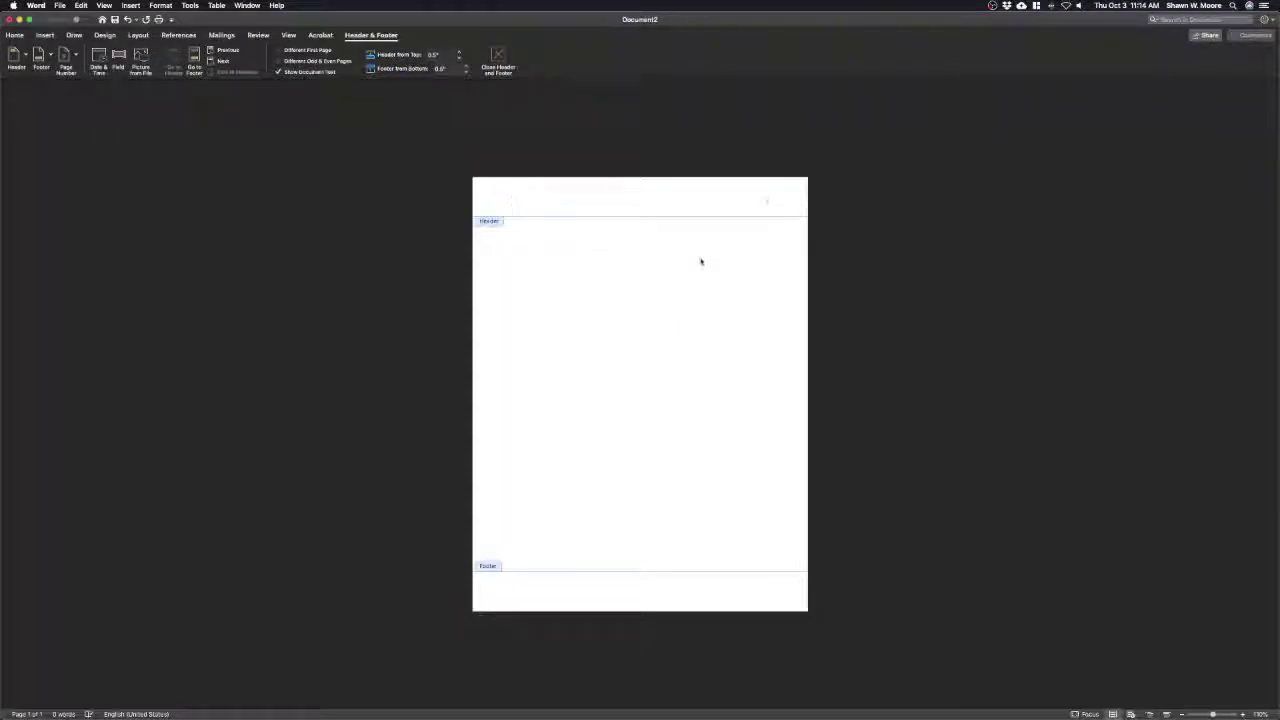
pyautogui.click(766, 203)
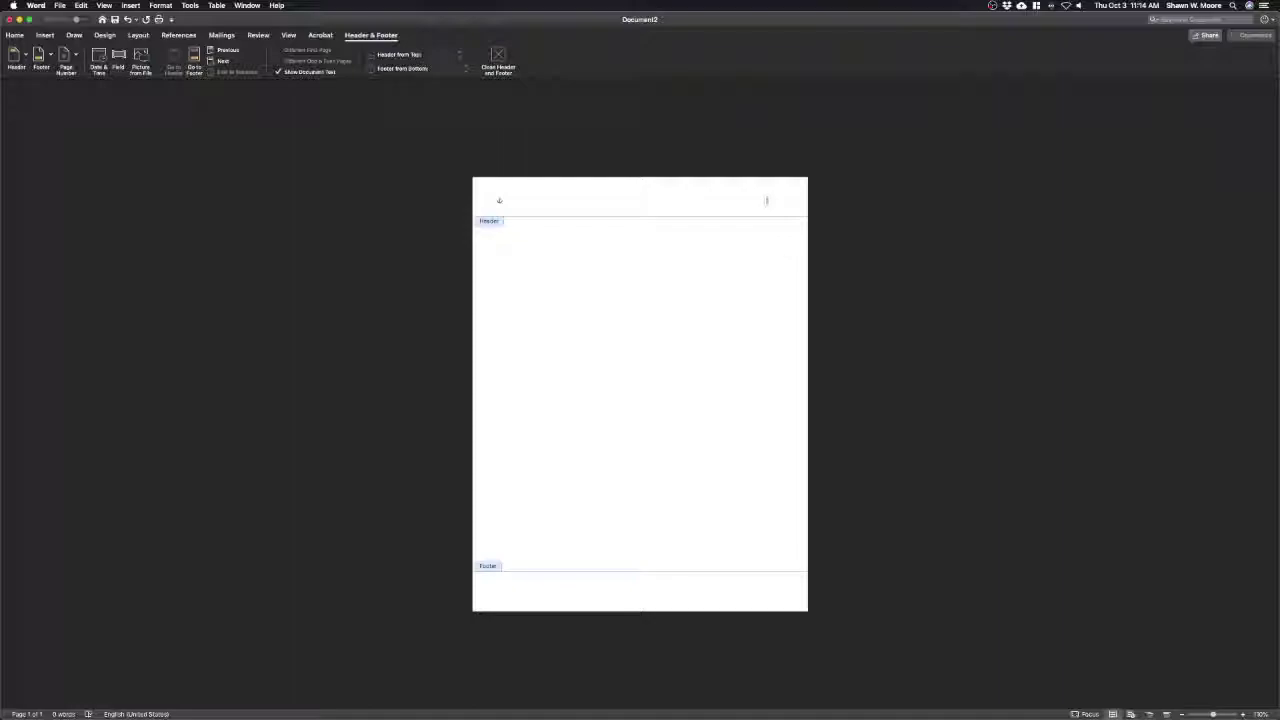
# Type the author's last name before the header page number, then return to the body
pyautogui.write('ore 1')
pyautogui.doubleClick(686, 258)
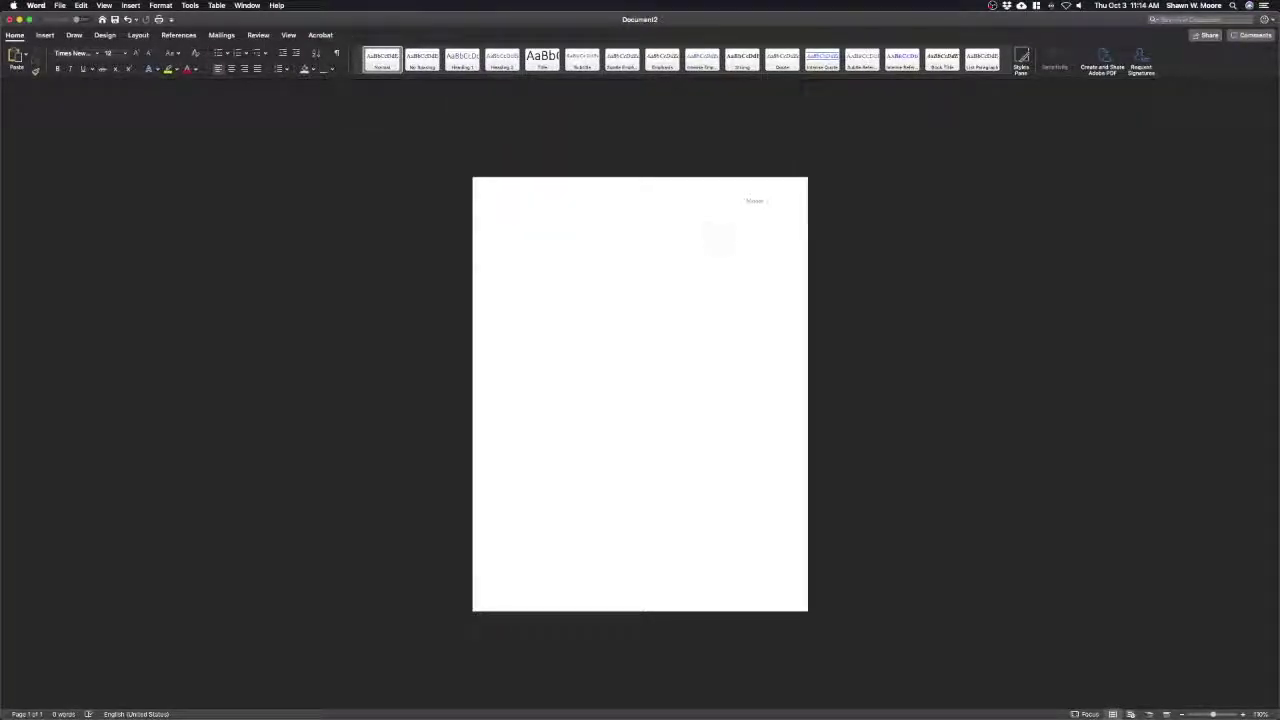
# Type the student's name and the instructor's name as the first heading lines
pyautogui.click(513, 213)
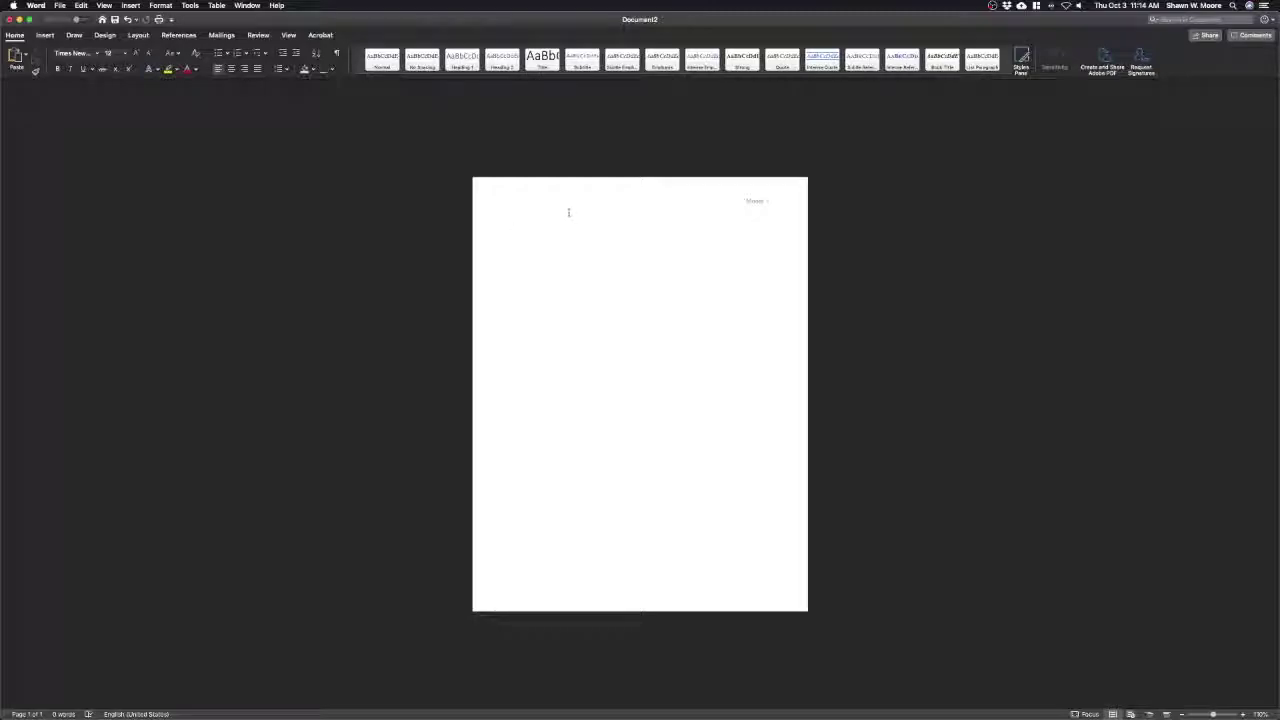
pyautogui.write('Professor Hu')
pyautogui.press('BackSpace')
pyautogui.press('BackSpace')
pyautogui.press('BackSpace')
pyautogui.press('BackSpace')
pyautogui.press('BackSpace')
pyautogui.press('BackSpace')
pyautogui.press('BackSpace')
pyautogui.press('BackSpace')
pyautogui.press('BackSpace')
pyautogui.press('BackSpace')
pyautogui.press('BackSpace')
pyautogui.press('BackSpace')
pyautogui.press('BackSpace')
pyautogui.press('BackSpace')
pyautogui.press('BackSpace')
pyautogui.write('Dr. Hurst')
pyautogui.press('Return')
# Add the course line ENC 1101-139 and the date 18 October 2019
pyautogui.write('ENC 1101-139')
pyautogui.press('Return')
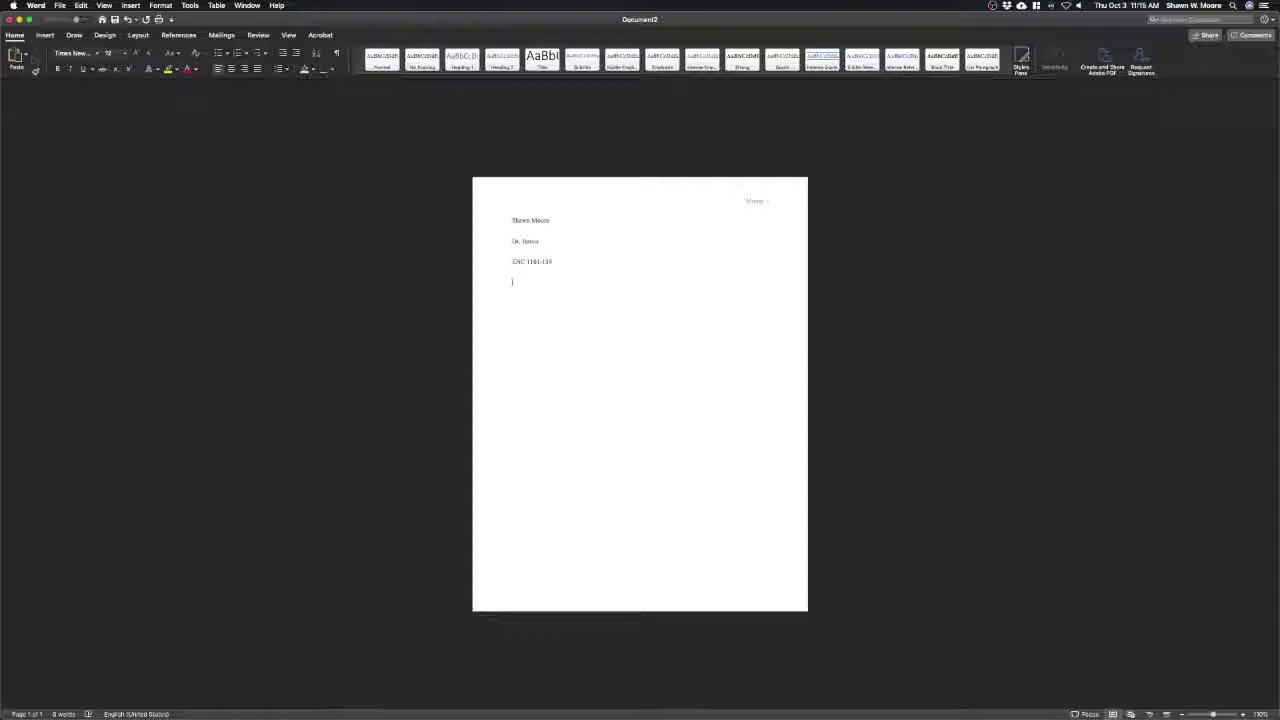
pyautogui.write('8 October')
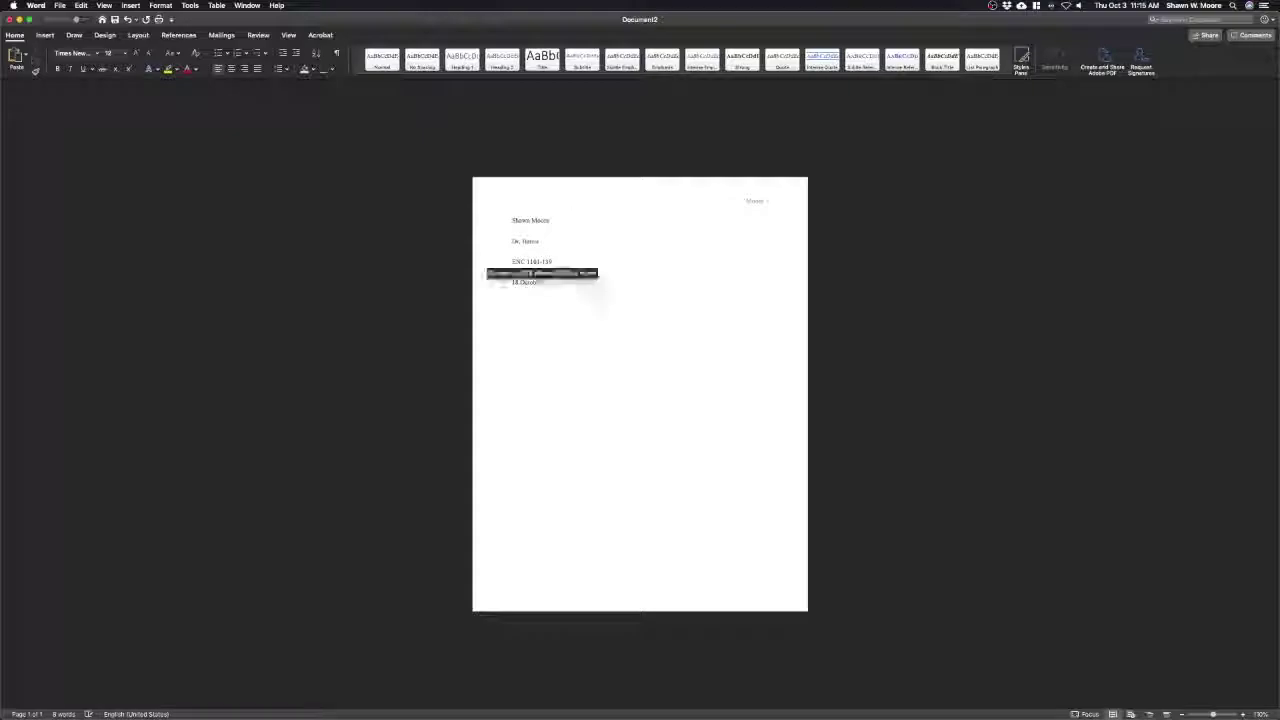
pyautogui.write(' 2019')
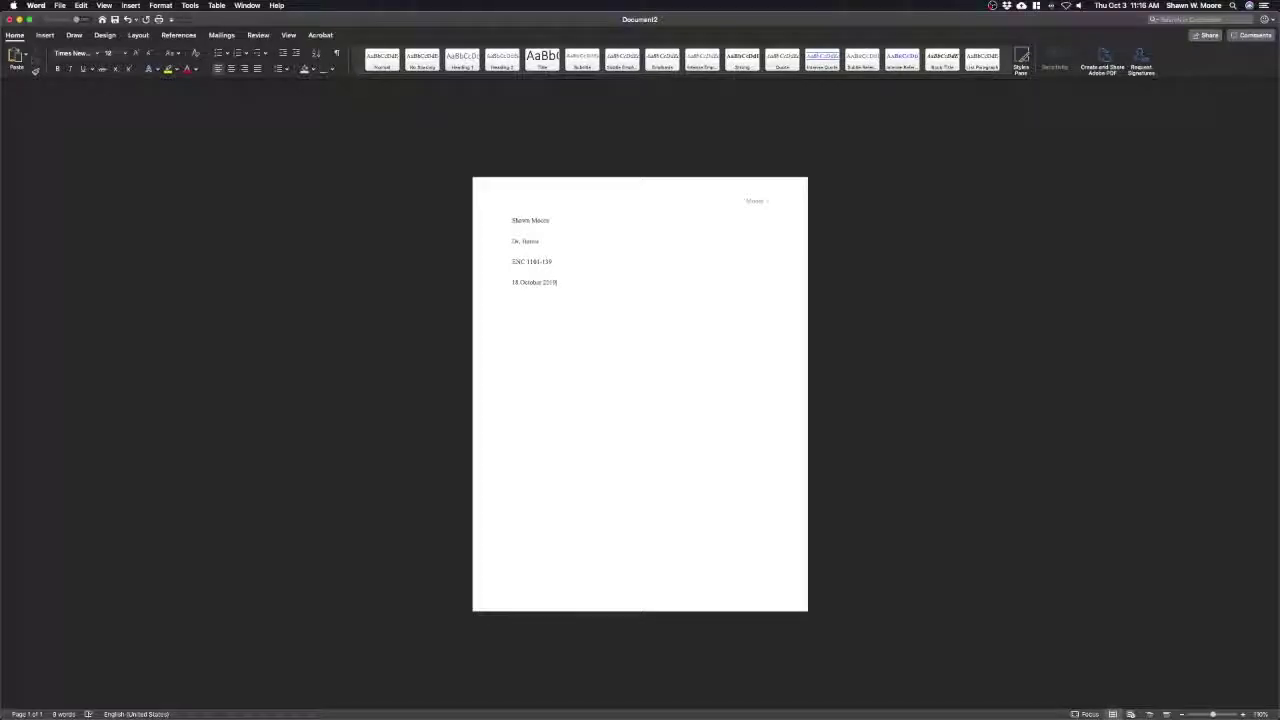
pyautogui.moveTo(511, 220); pyautogui.dragTo(511, 220)
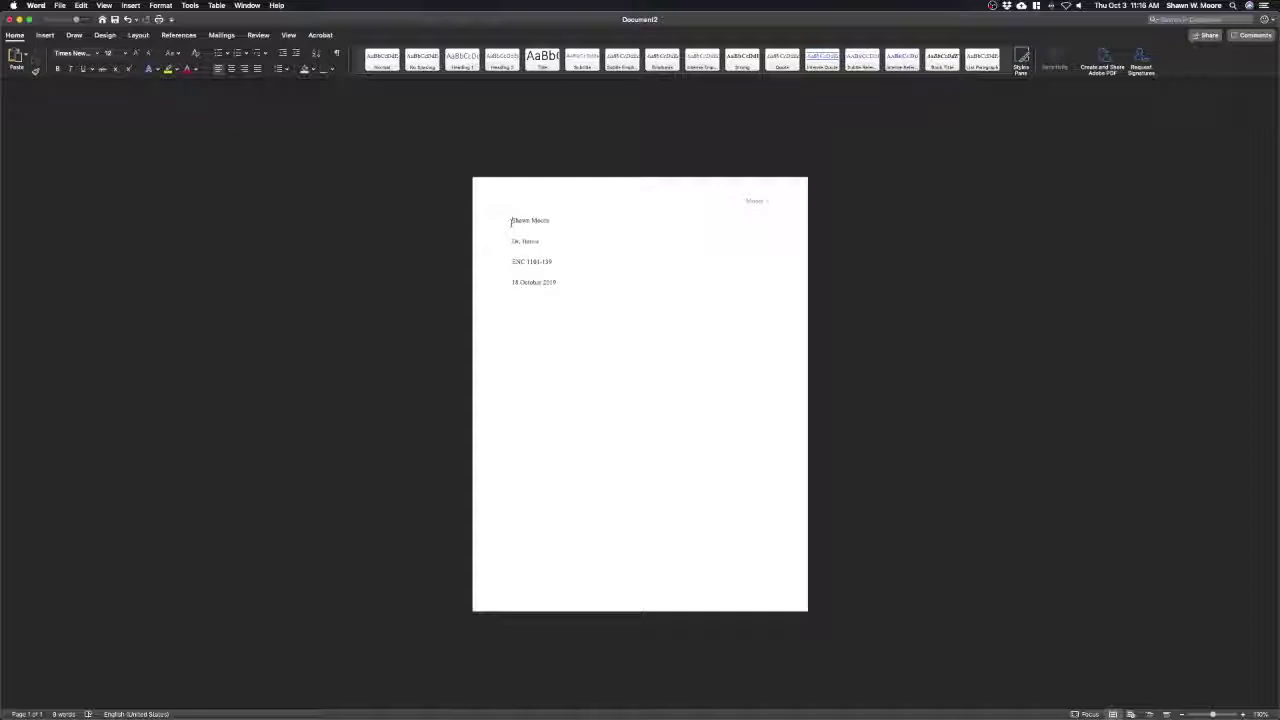
# Set Spacing After to 0 pt for the four MLA heading lines
pyautogui.moveTo(511, 222); pyautogui.dragTo(567, 286)
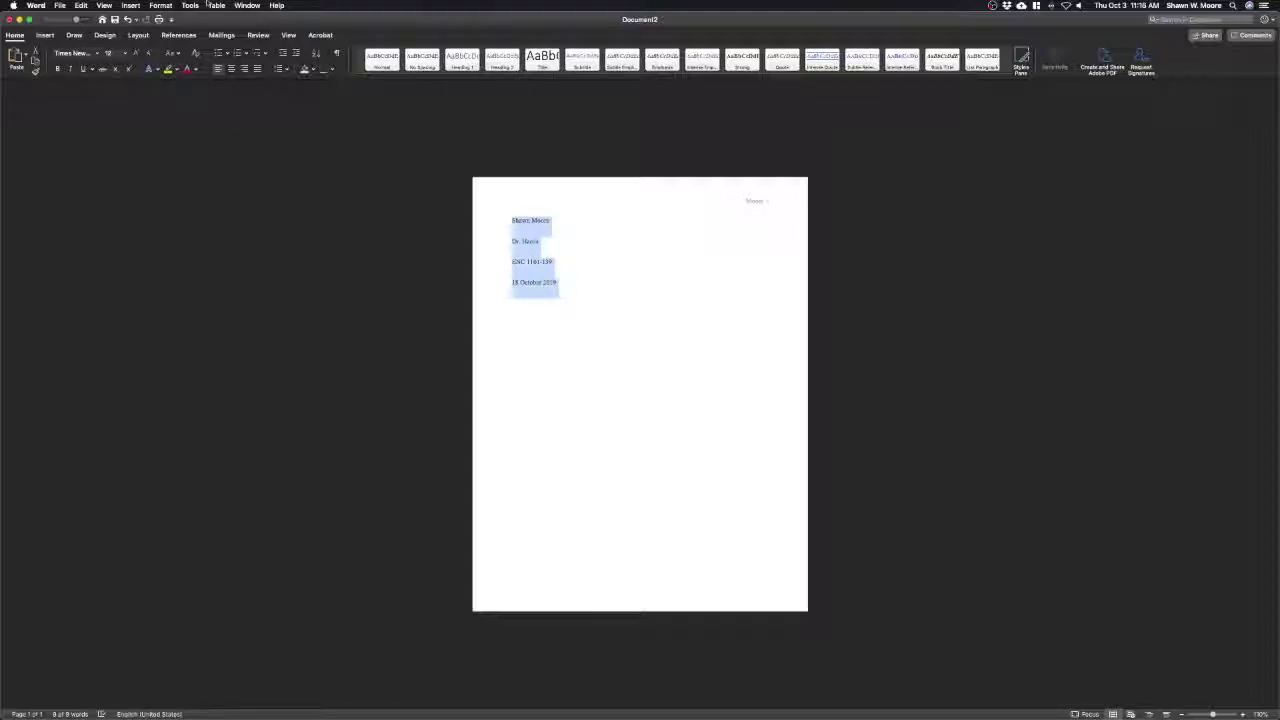
pyautogui.click(159, 6)
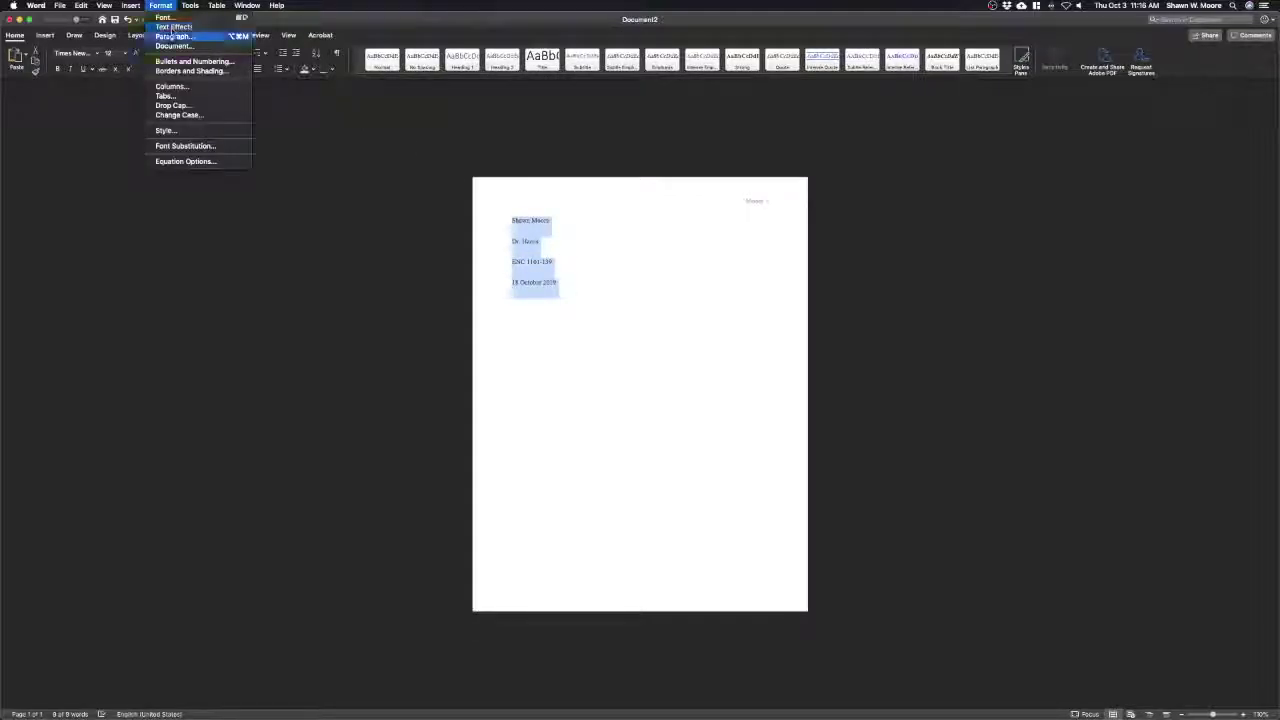
pyautogui.click(173, 37)
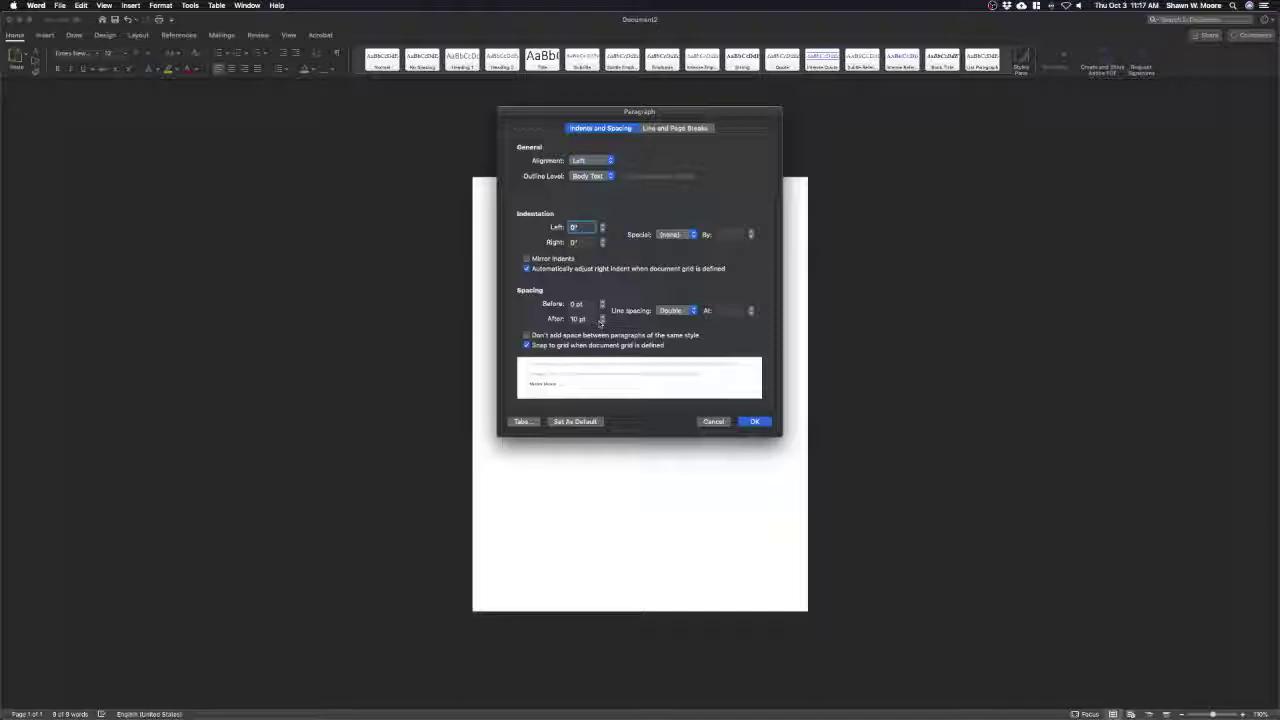
pyautogui.click(602, 322)
pyautogui.click(602, 322)
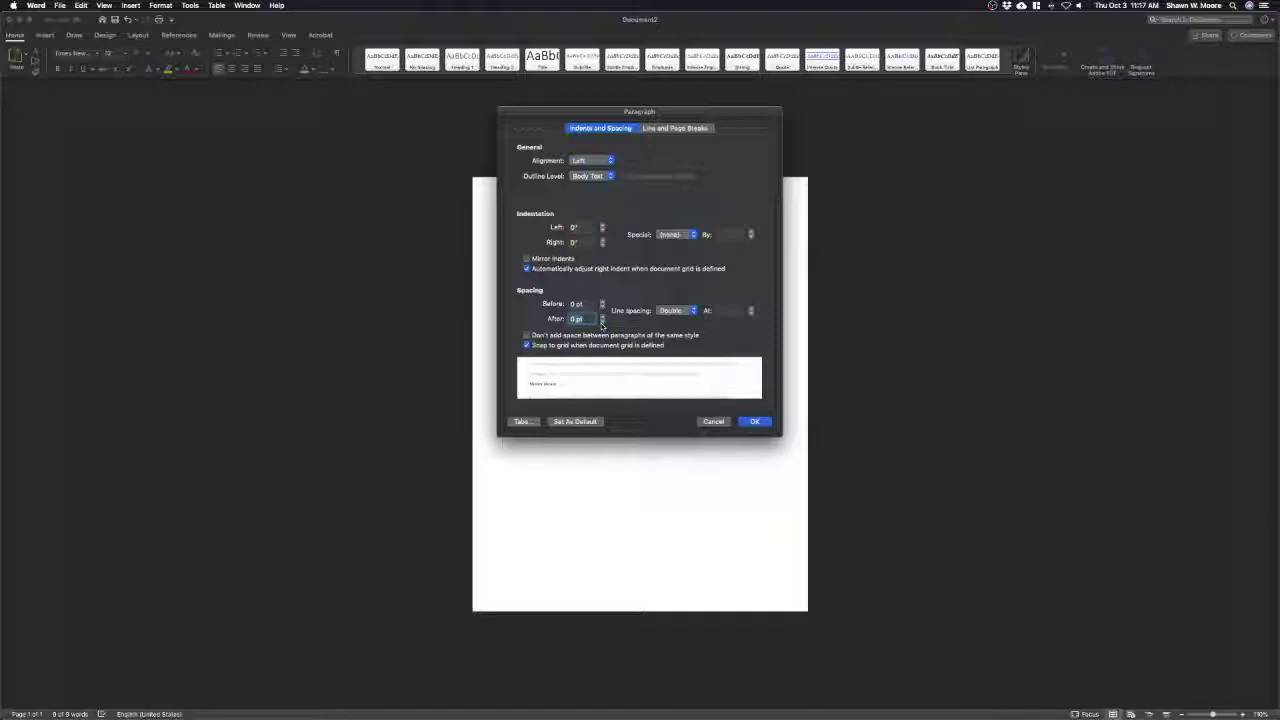
pyautogui.click(753, 421)
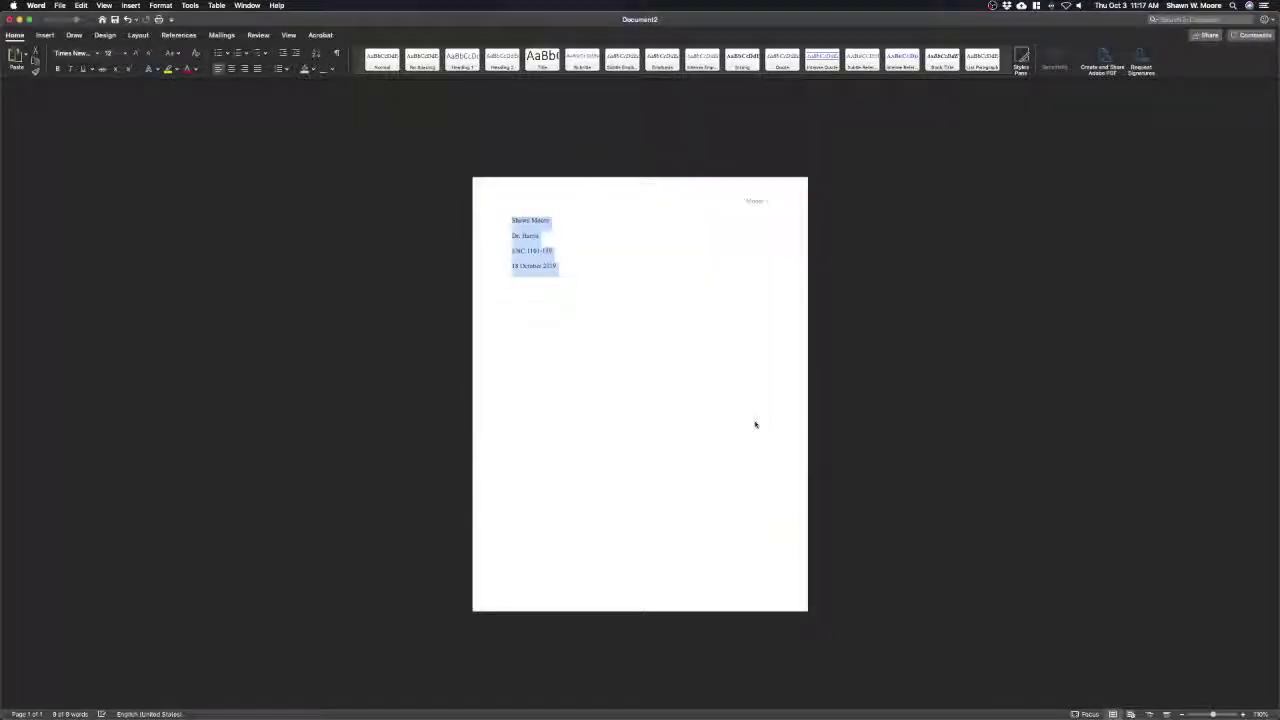
pyautogui.click(545, 234)
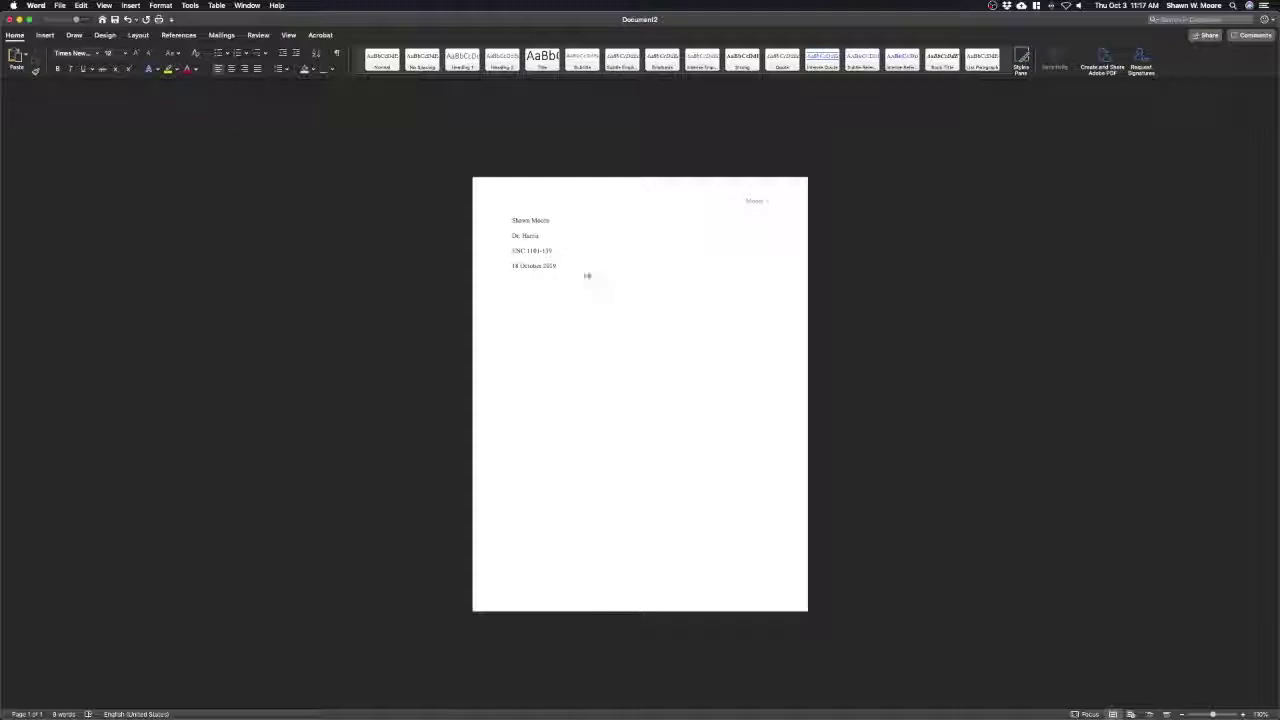
# Replace the typed date line with an inserted date in the '3 October 2019' format
pyautogui.moveTo(543, 266); pyautogui.dragTo(521, 268)
pyautogui.tripleClick(543, 267)
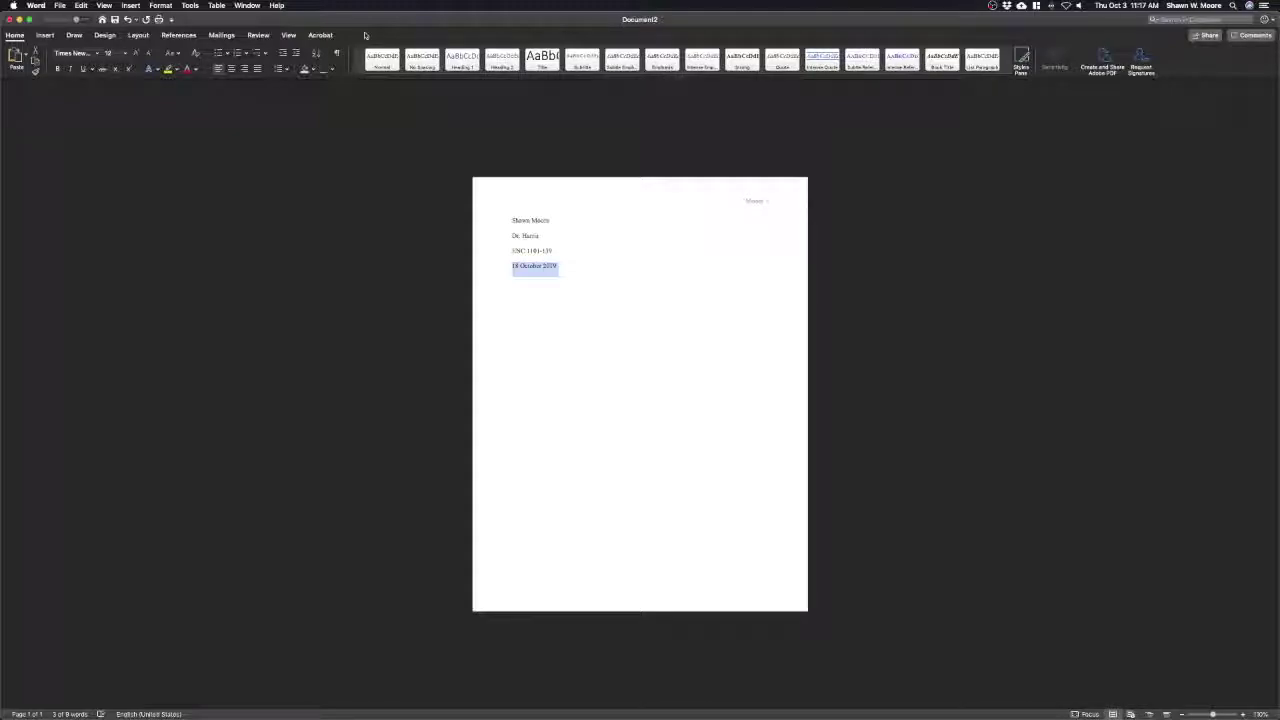
pyautogui.click(131, 5)
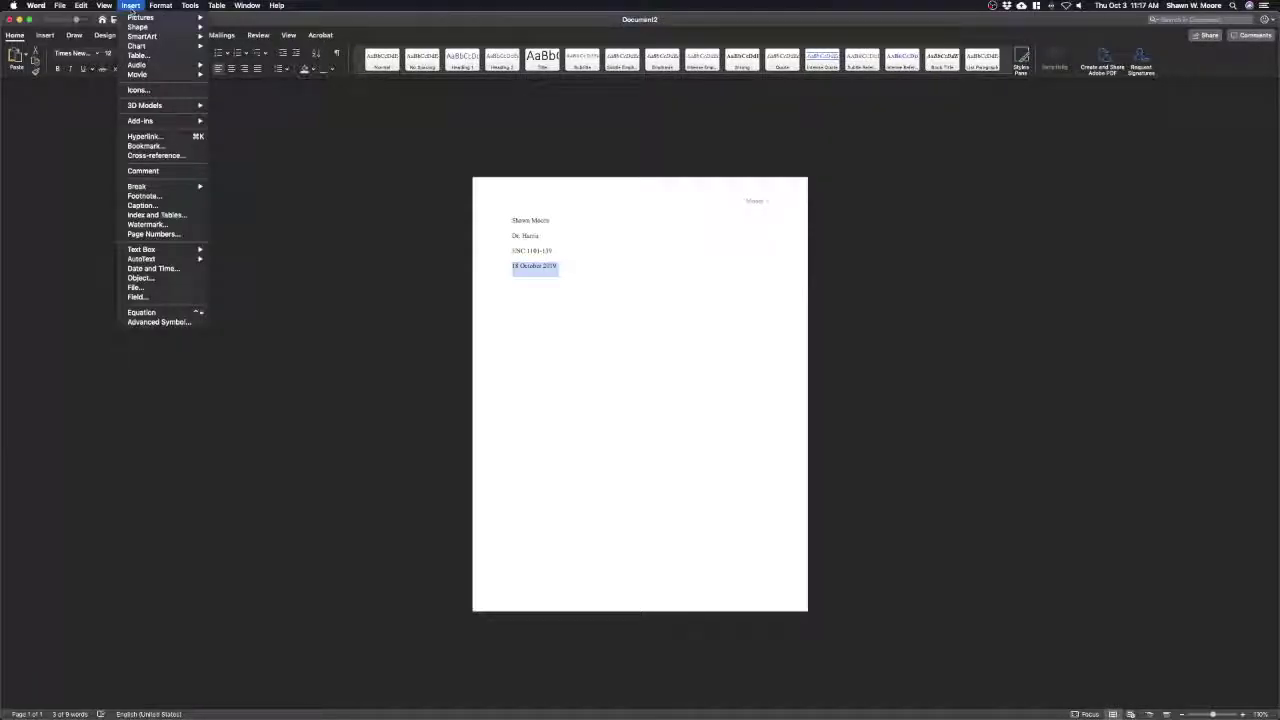
pyautogui.click(163, 269)
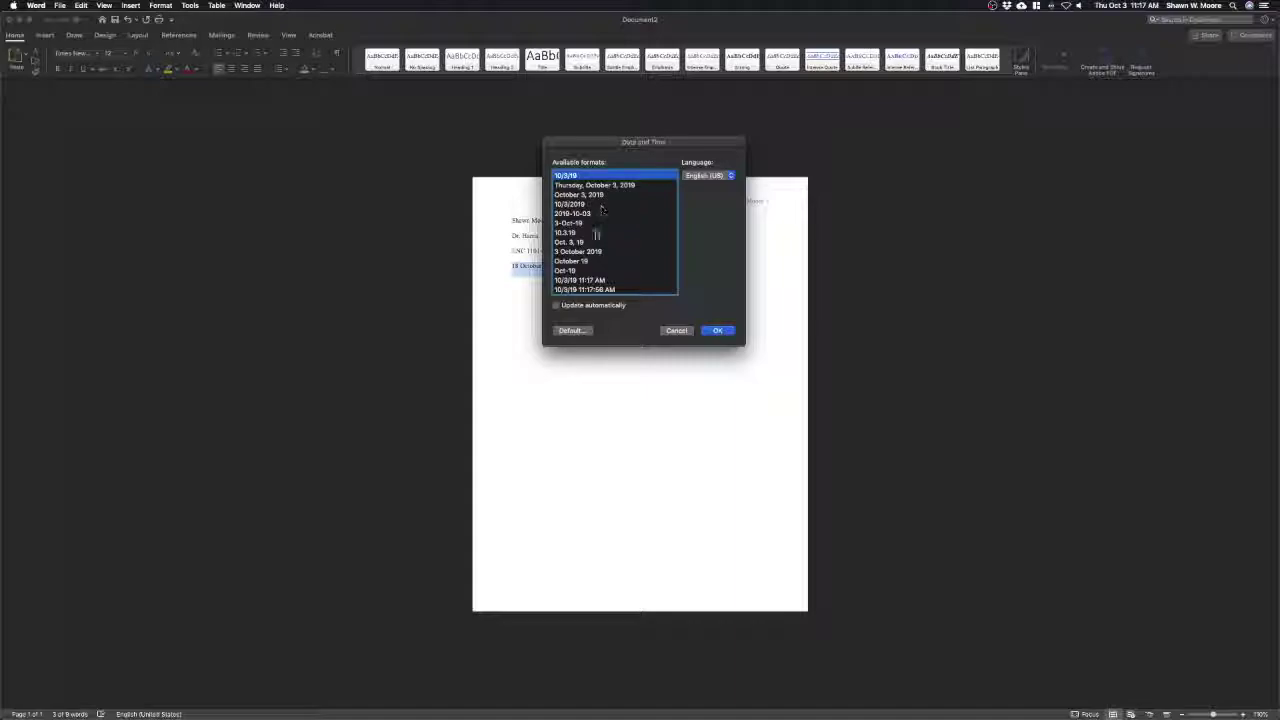
pyautogui.click(589, 252)
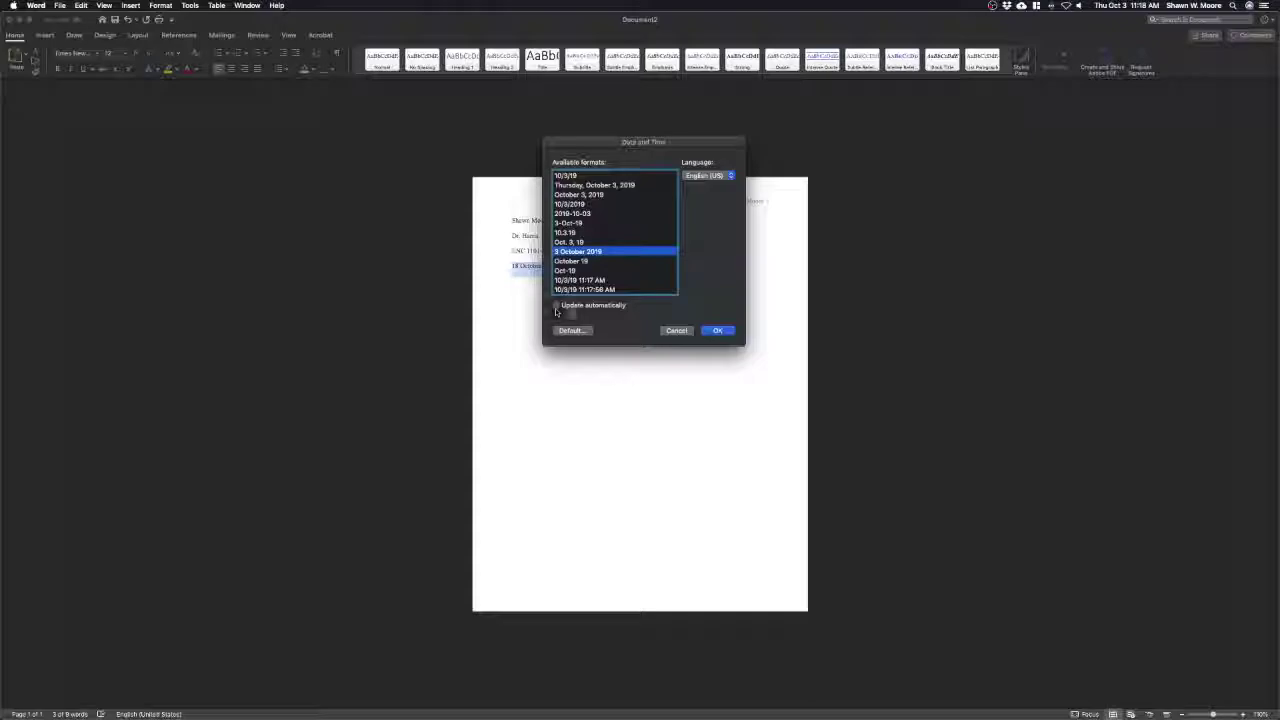
pyautogui.click(717, 330)
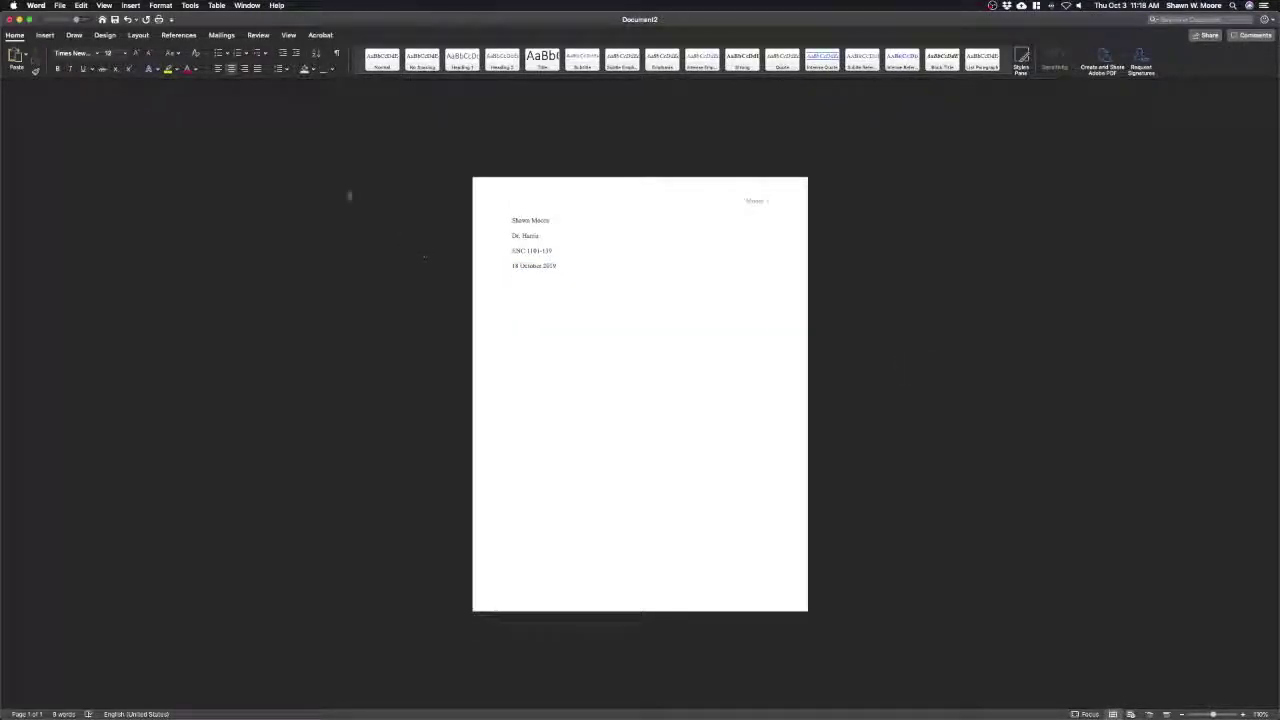
# Add the centred title 'Seriously Awesome Title' below the date, then left-align the following line
pyautogui.click(232, 69)
pyautogui.write('Sonnyry Sweet')
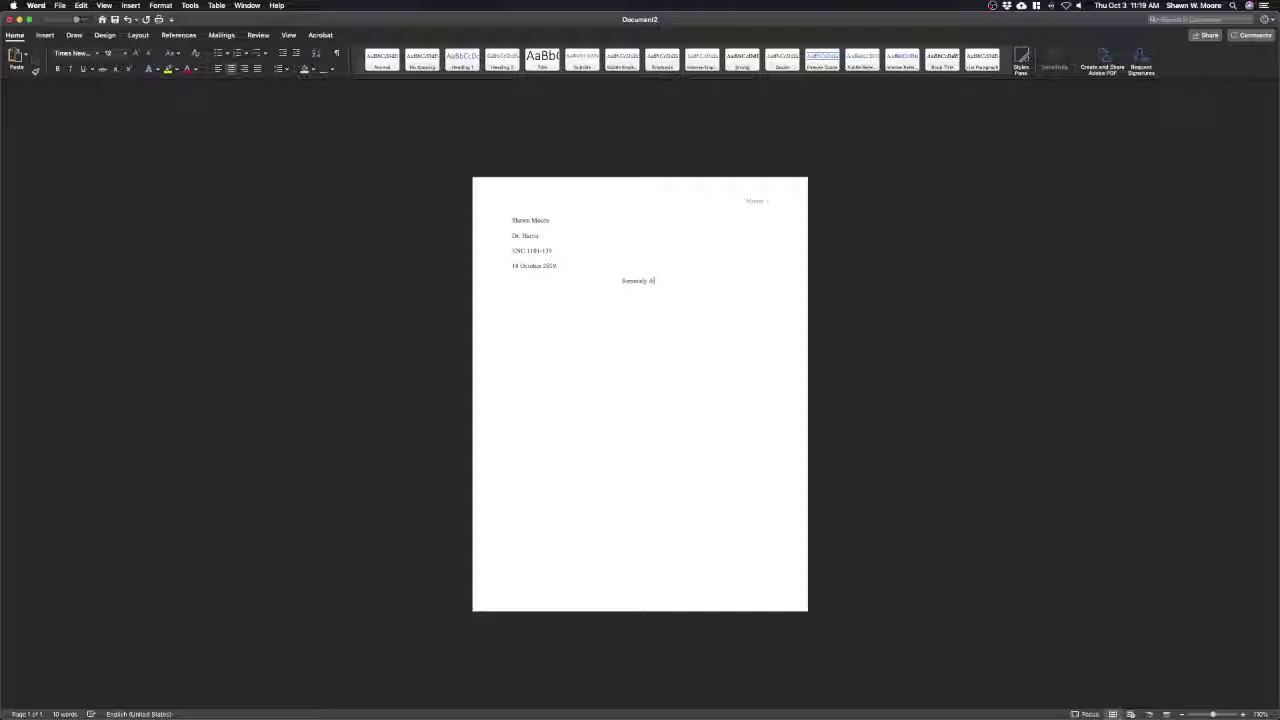
pyautogui.write('me Title')
pyautogui.press('Return')
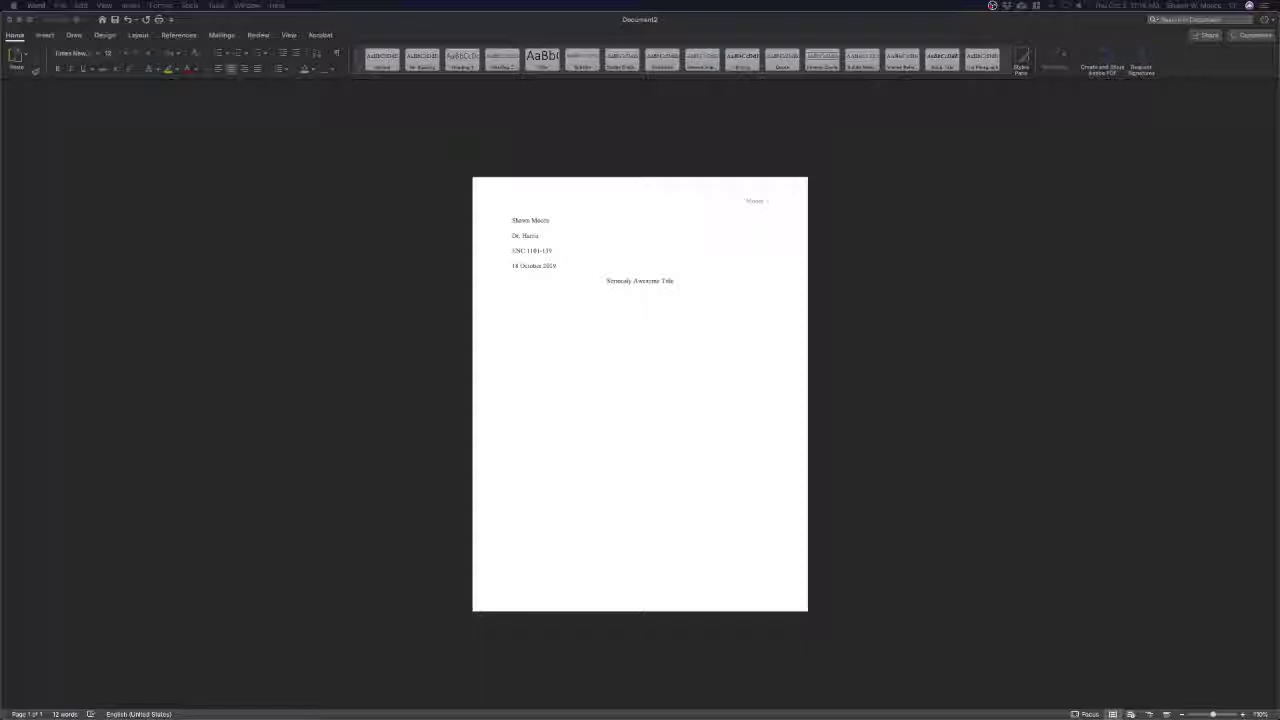
pyautogui.click(566, 314)
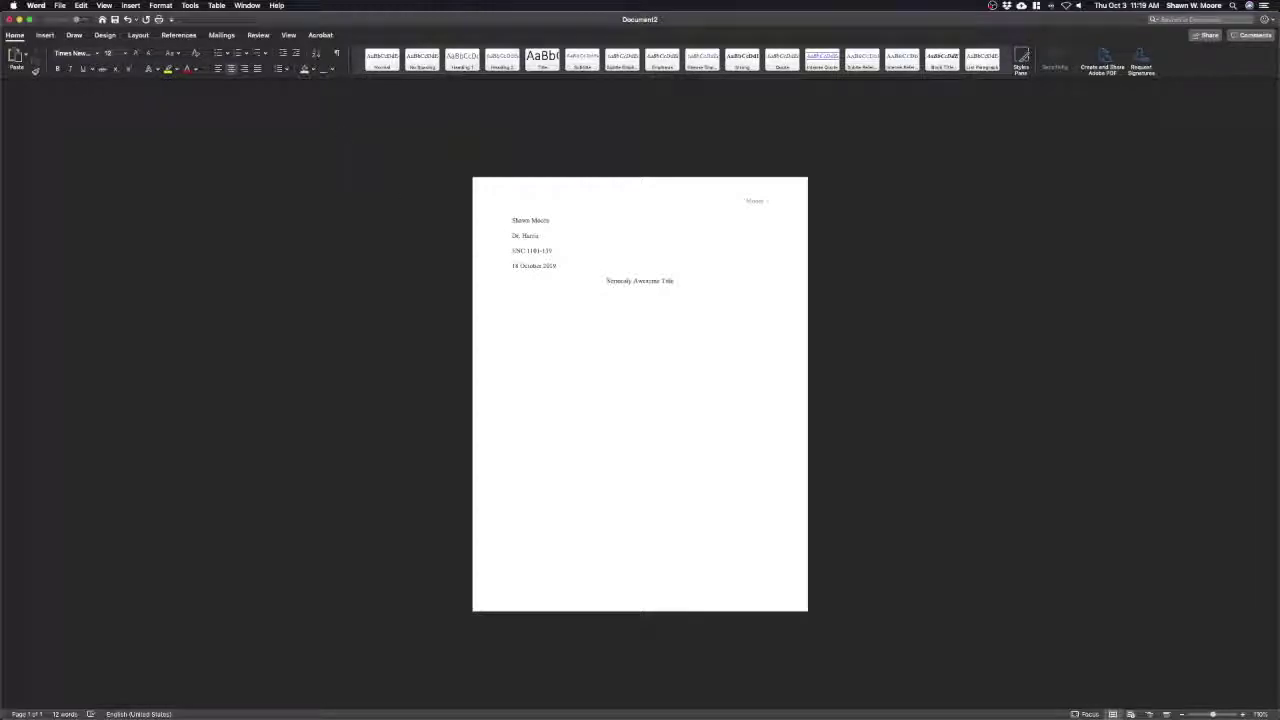
pyautogui.click(218, 68)
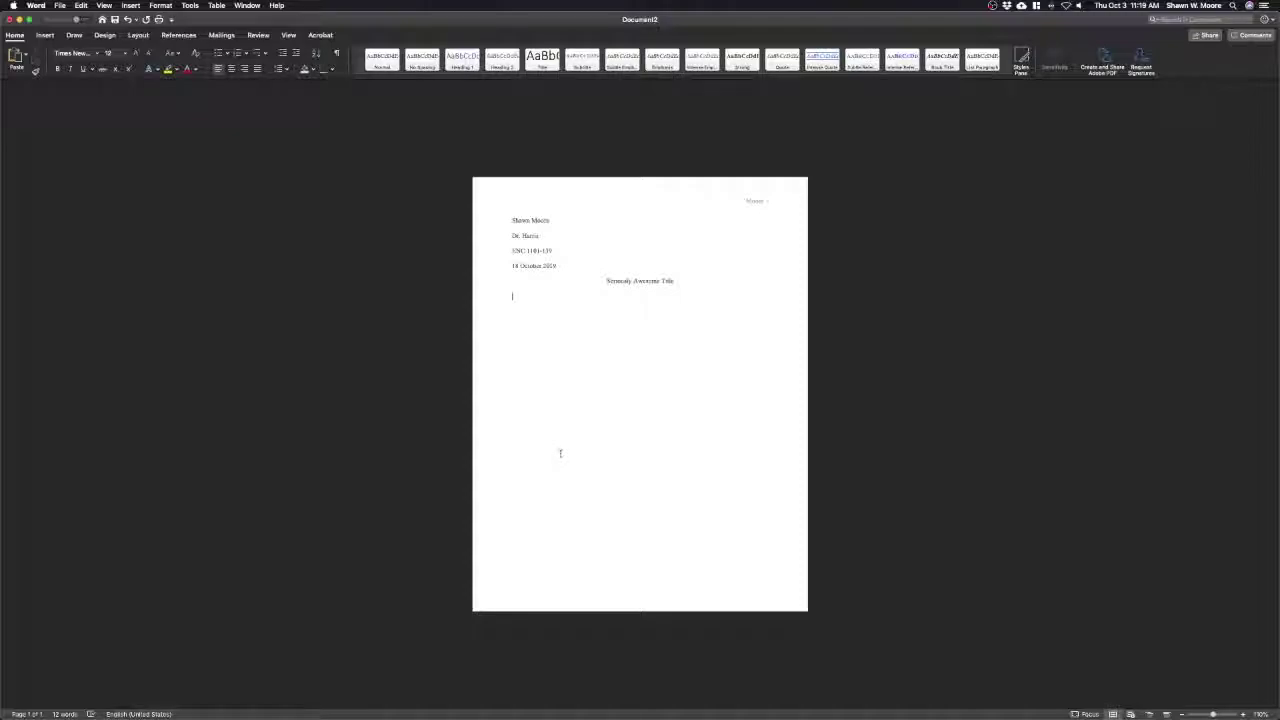
# Paste the four body paragraphs under the title and set them in Times New Roman
pyautogui.press('super+v')
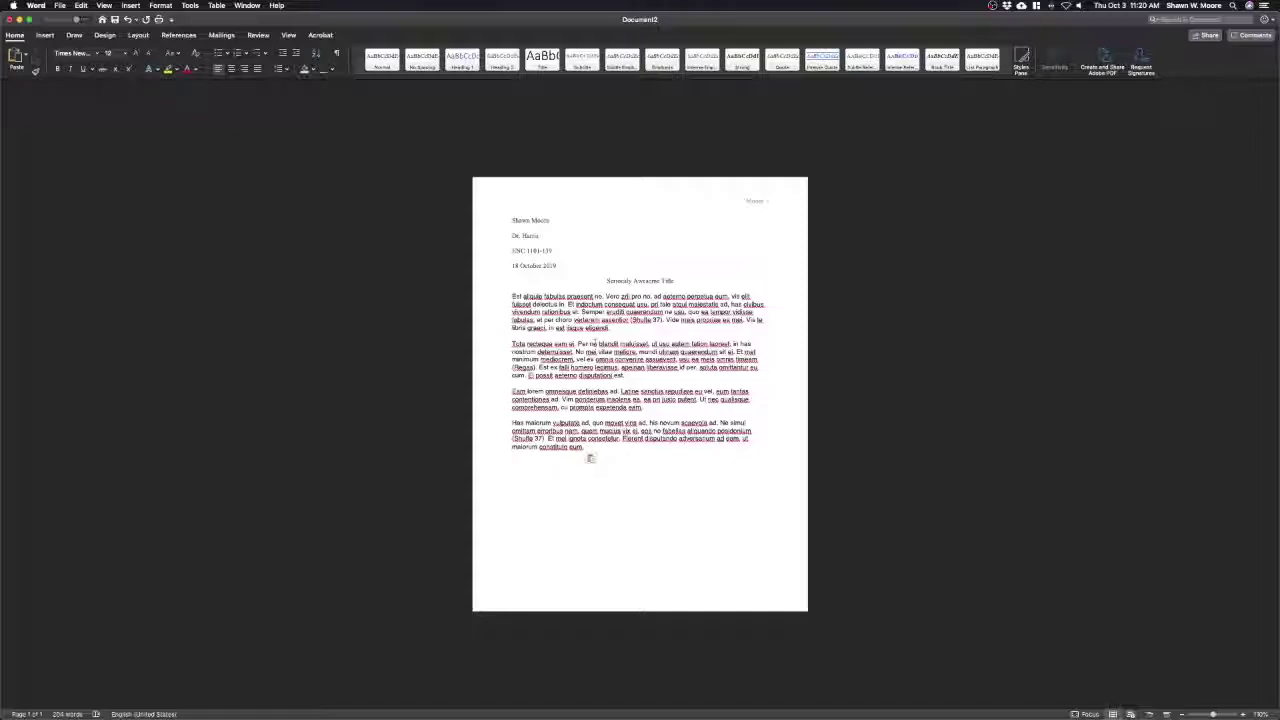
pyautogui.moveTo(510, 296); pyautogui.dragTo(597, 449)
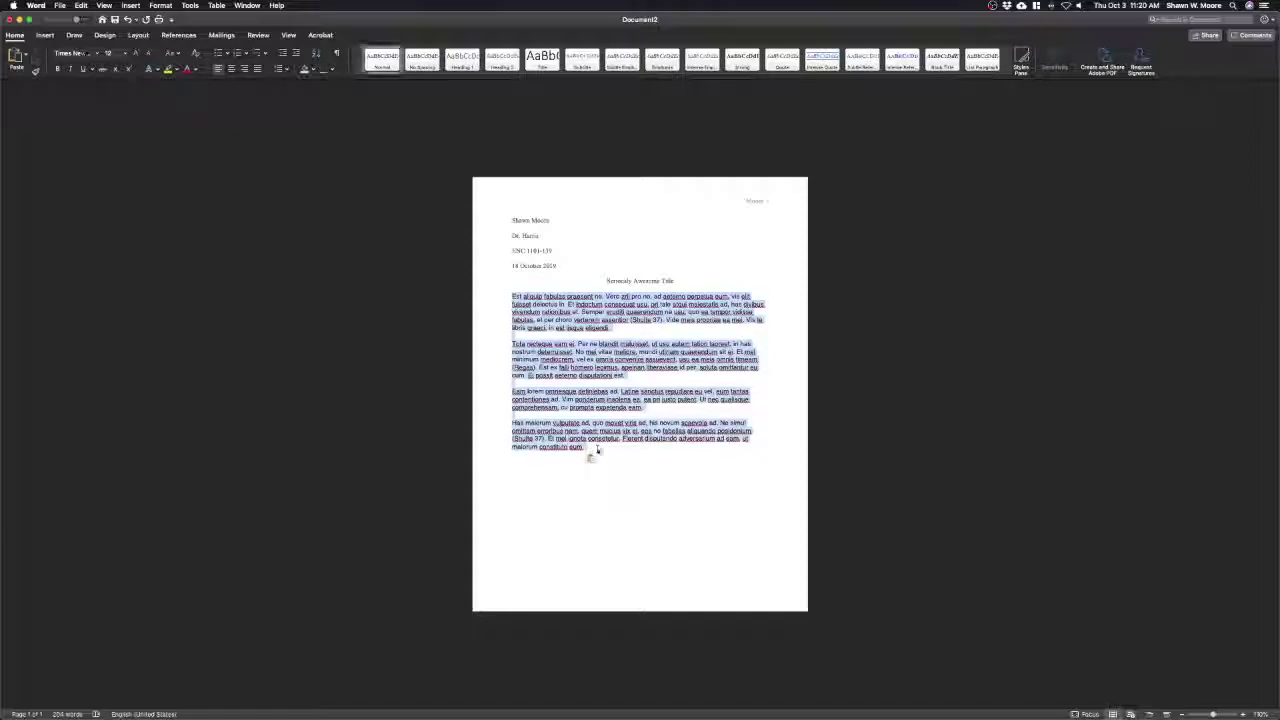
pyautogui.click(99, 57)
pyautogui.click(100, 127)
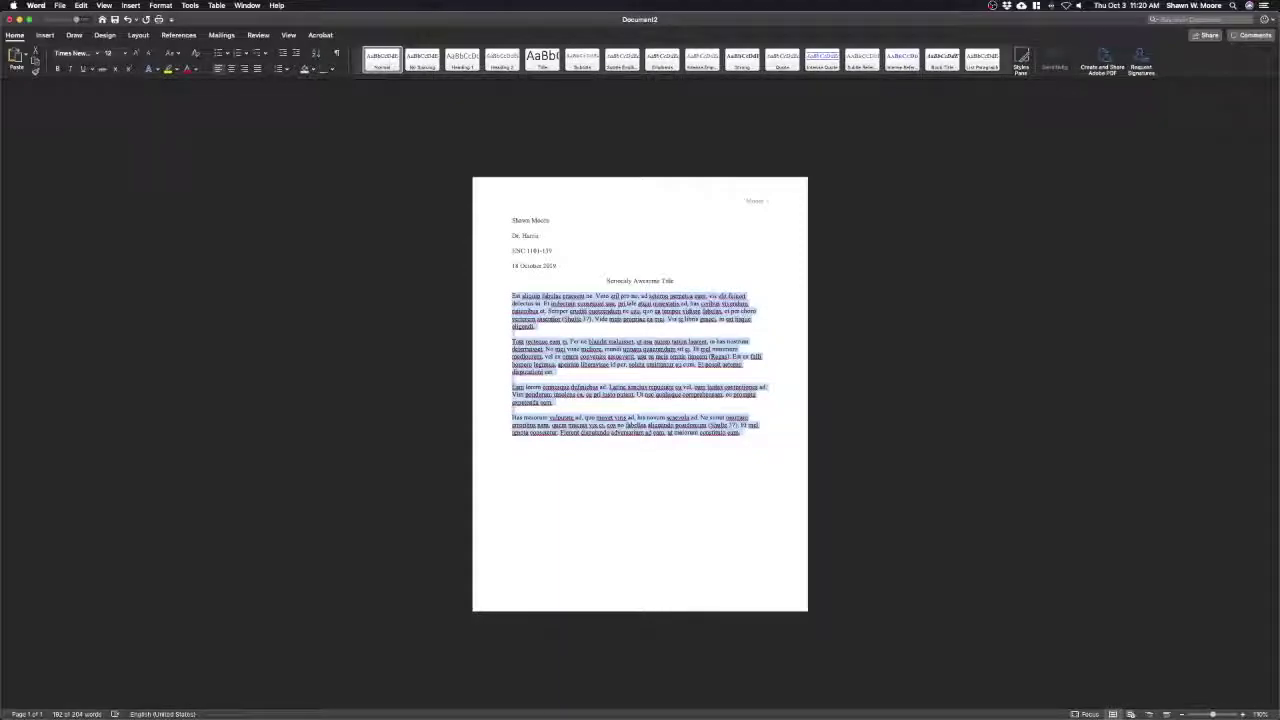
pyautogui.click(161, 5)
pyautogui.click(172, 36)
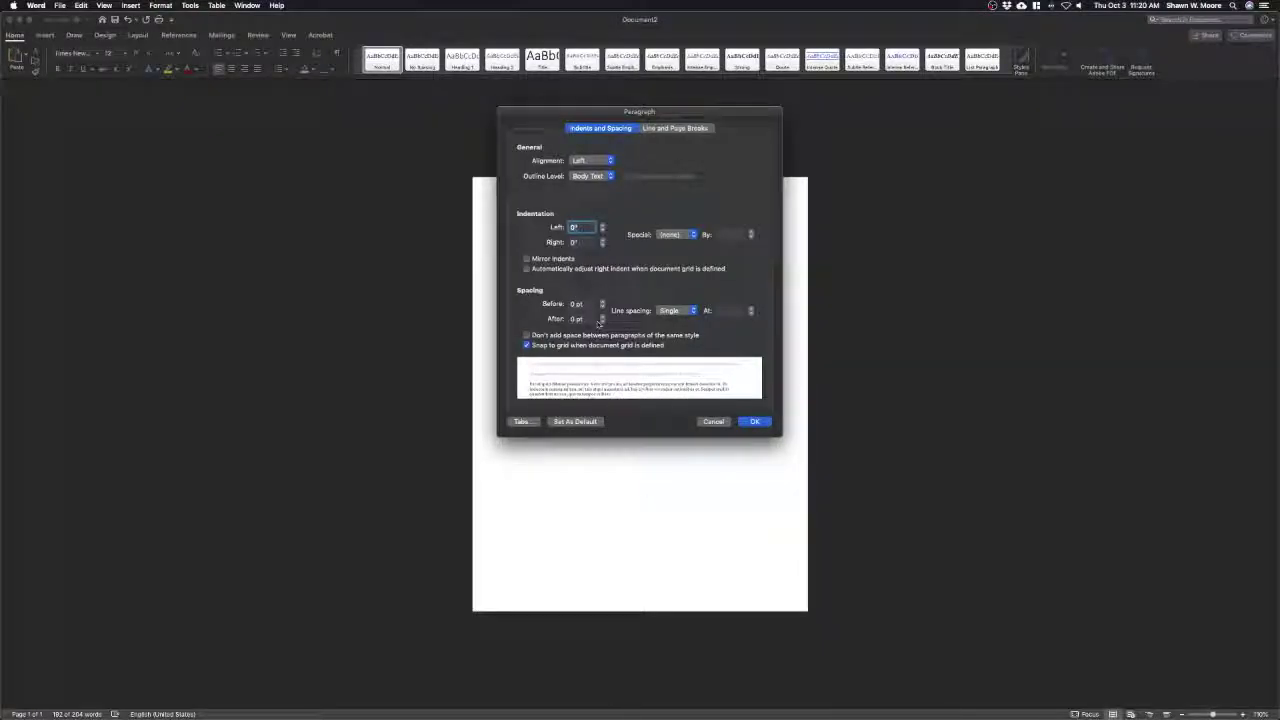
# Apply Double line spacing to the body paragraphs
pyautogui.click(672, 310)
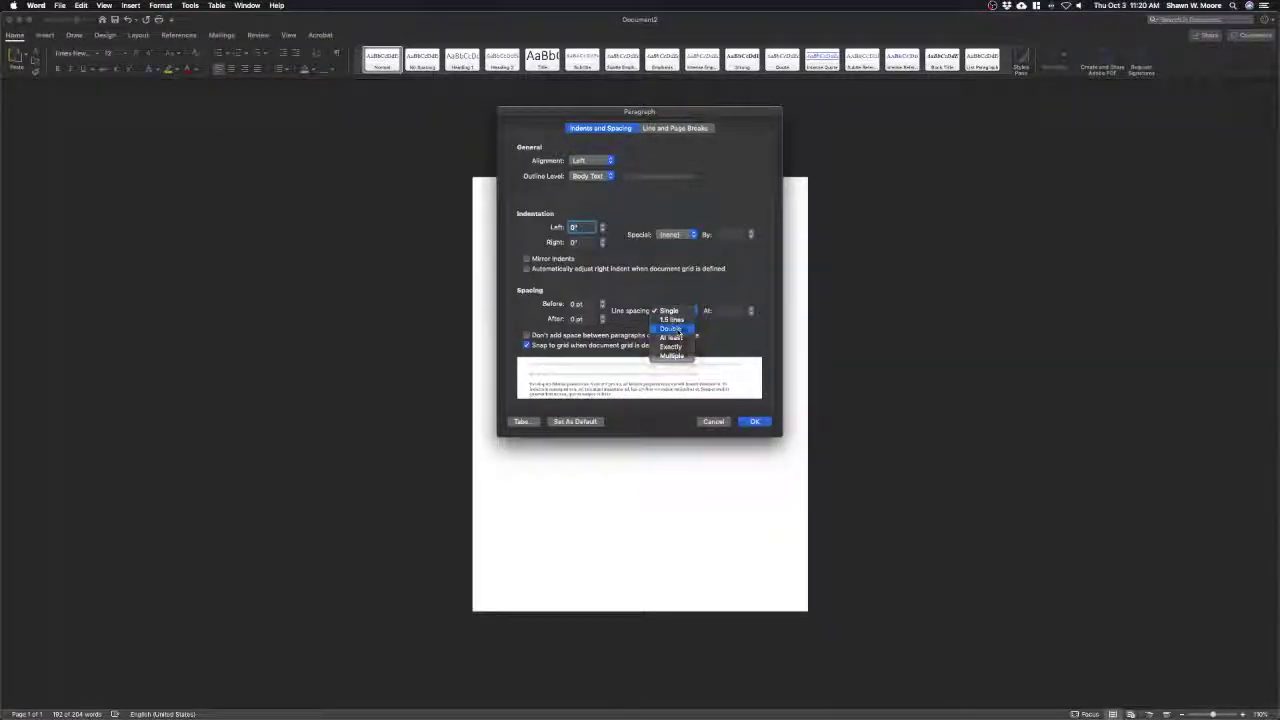
pyautogui.click(676, 329)
pyautogui.click(755, 421)
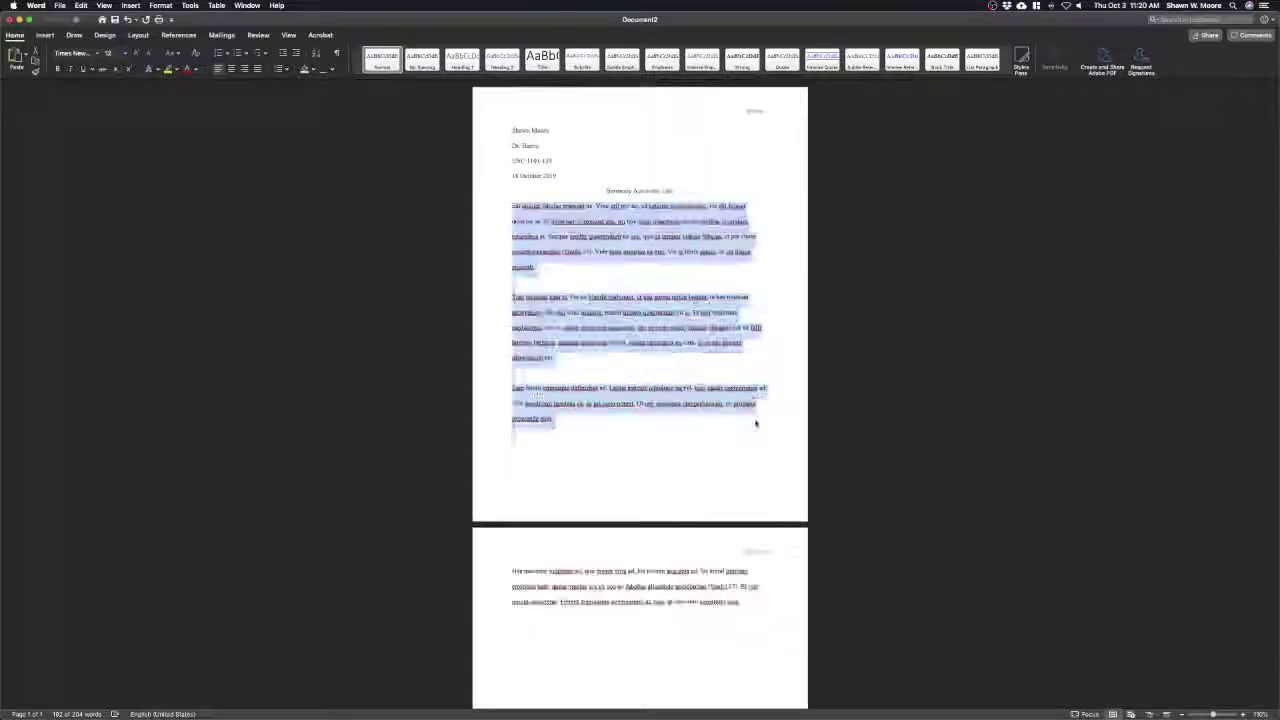
# Indent the first line of each of the first three body paragraphs with a Tab
pyautogui.click(543, 238)
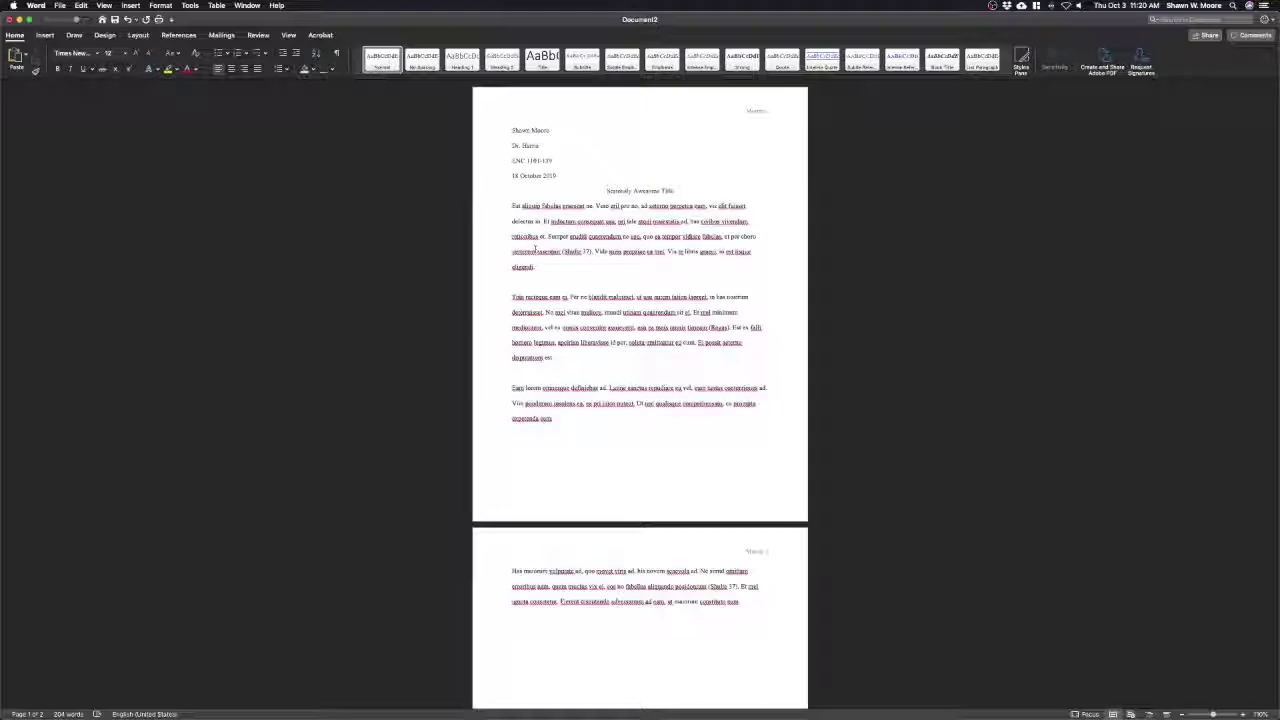
pyautogui.press('Tab')
pyautogui.click(512, 297)
pyautogui.press('Tab')
pyautogui.click(512, 381)
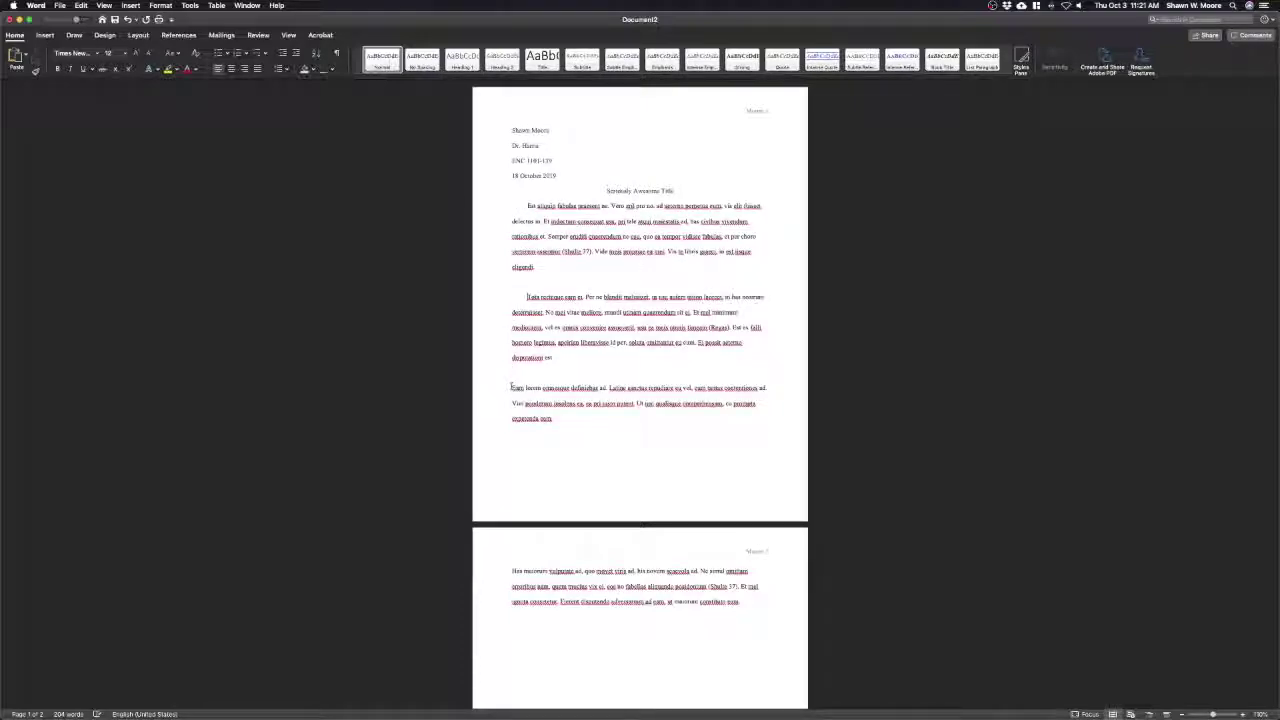
pyautogui.press('Tab')
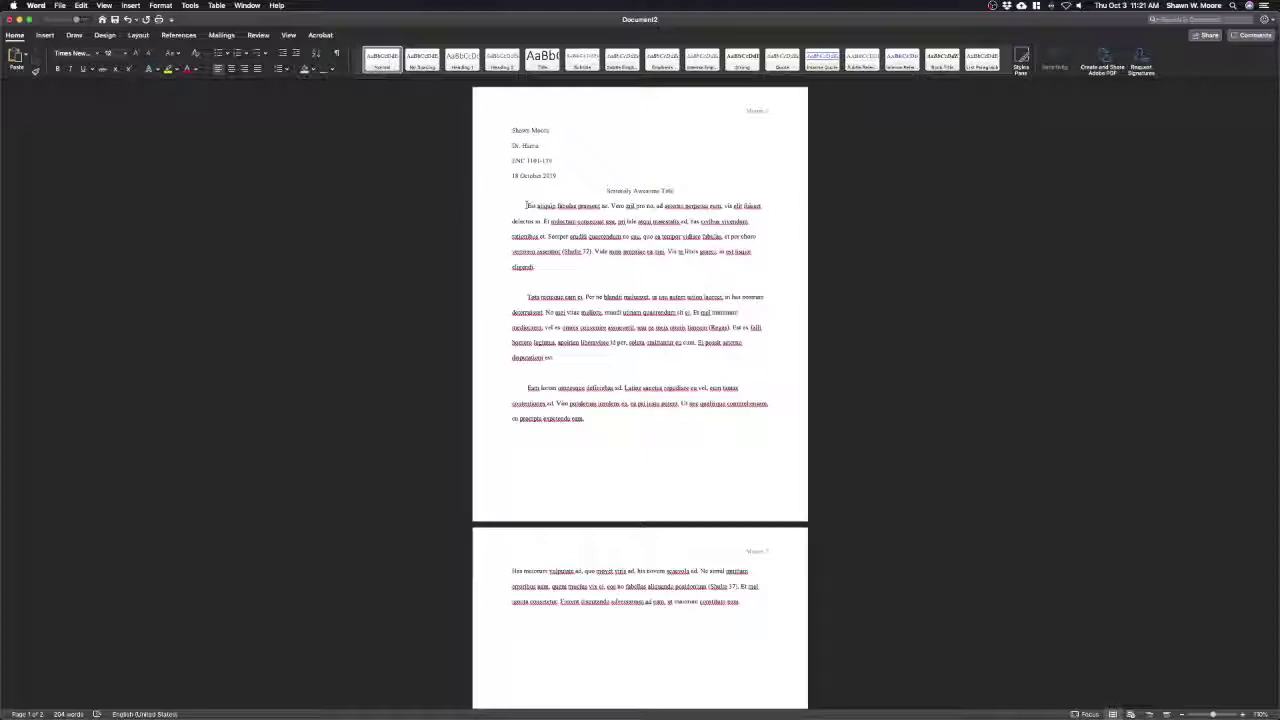
pyautogui.moveTo(526, 205); pyautogui.dragTo(532, 290)
pyautogui.moveTo(522, 207); pyautogui.dragTo(754, 604)
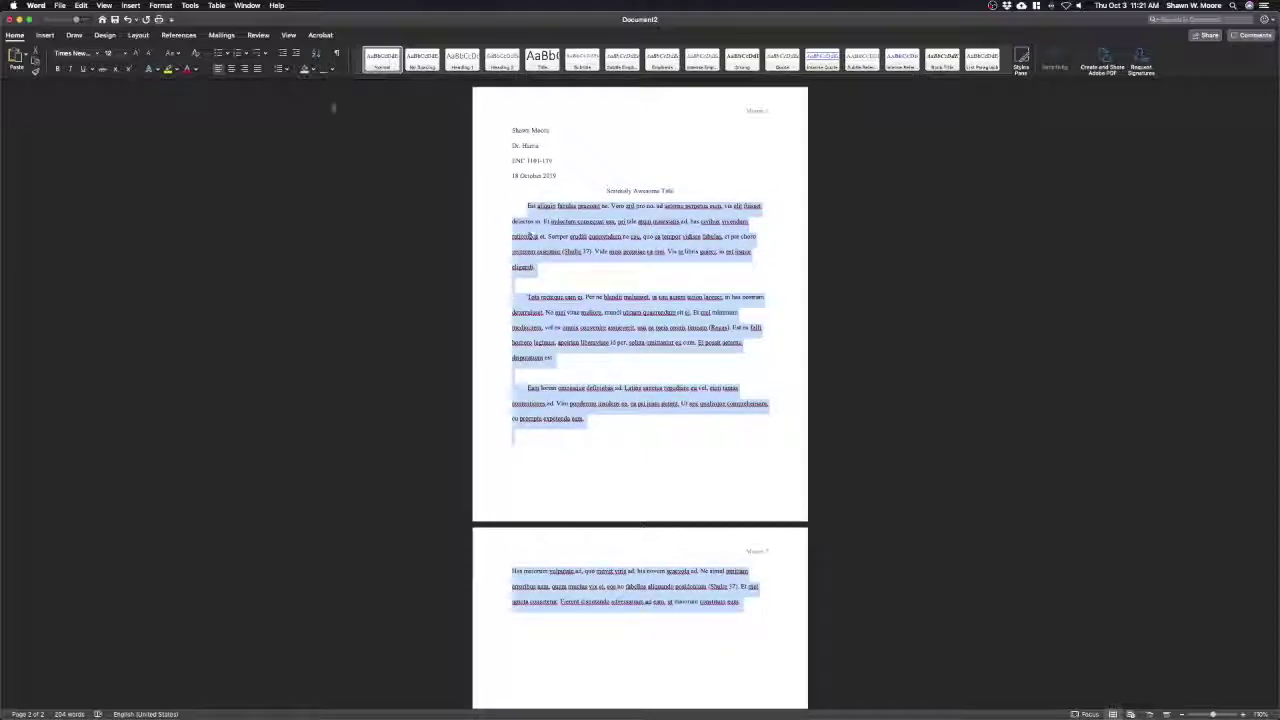
# Edit the Spacing After setting for the selected body paragraphs in the Paragraph dialog
pyautogui.click(166, 6)
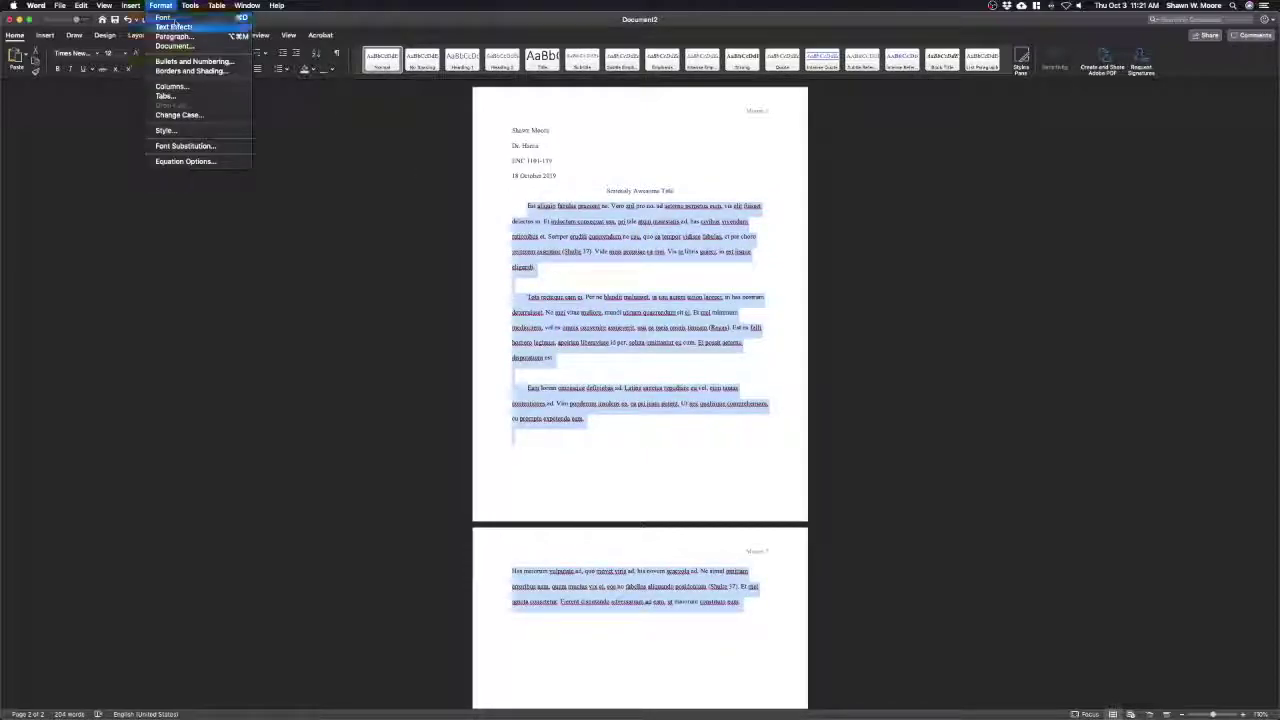
pyautogui.click(180, 28)
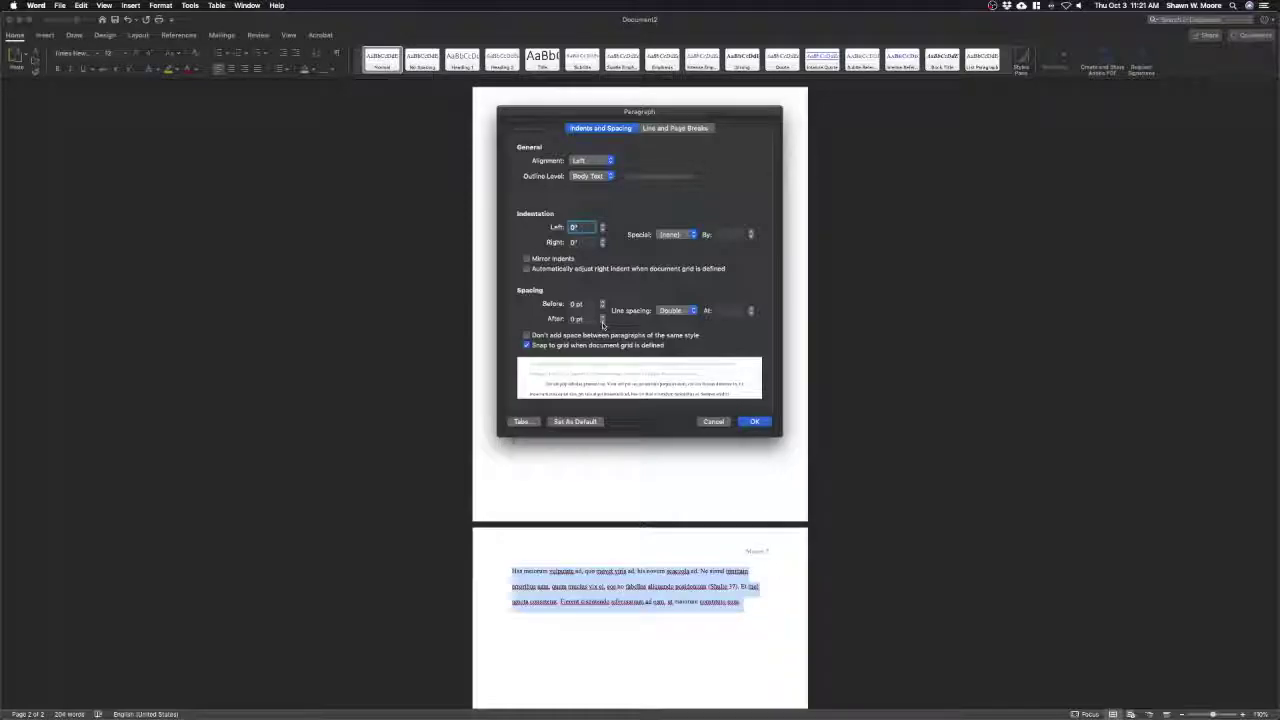
pyautogui.click(603, 322)
pyautogui.click(755, 422)
# Delete the blank lines between body paragraphs and Tab-indent the fourth paragraph
pyautogui.click(561, 372)
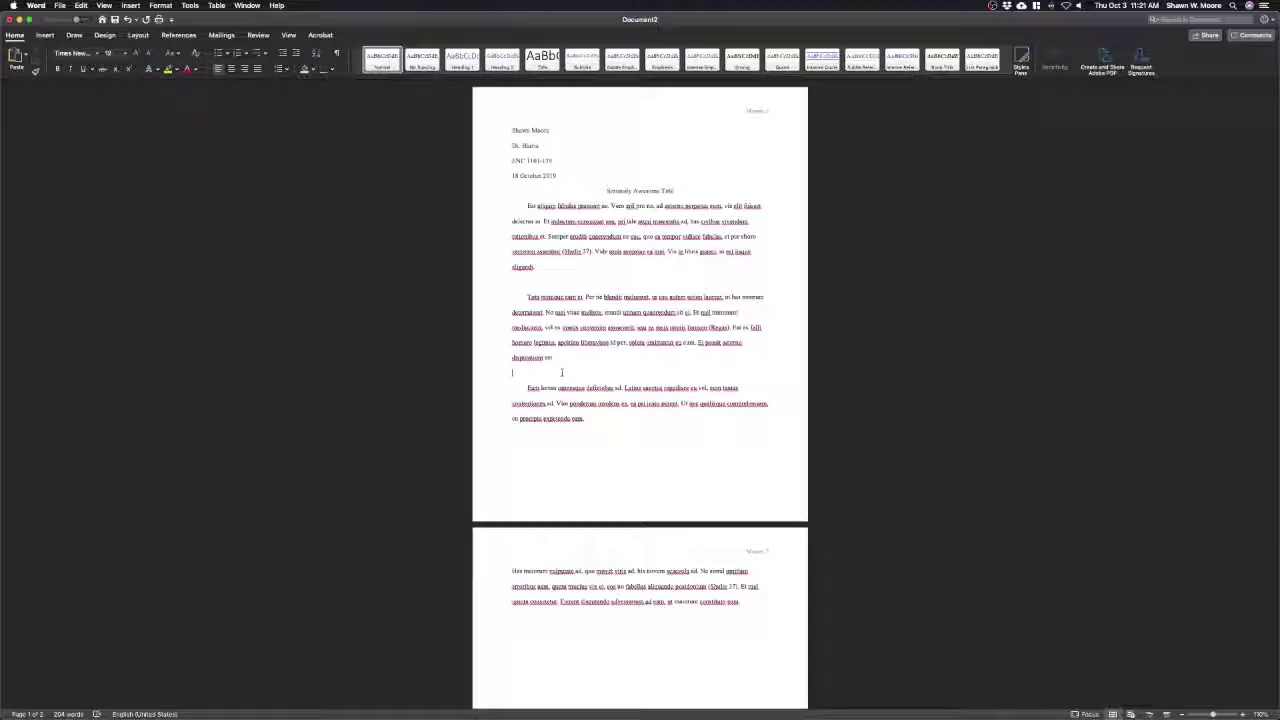
pyautogui.press('BackSpace')
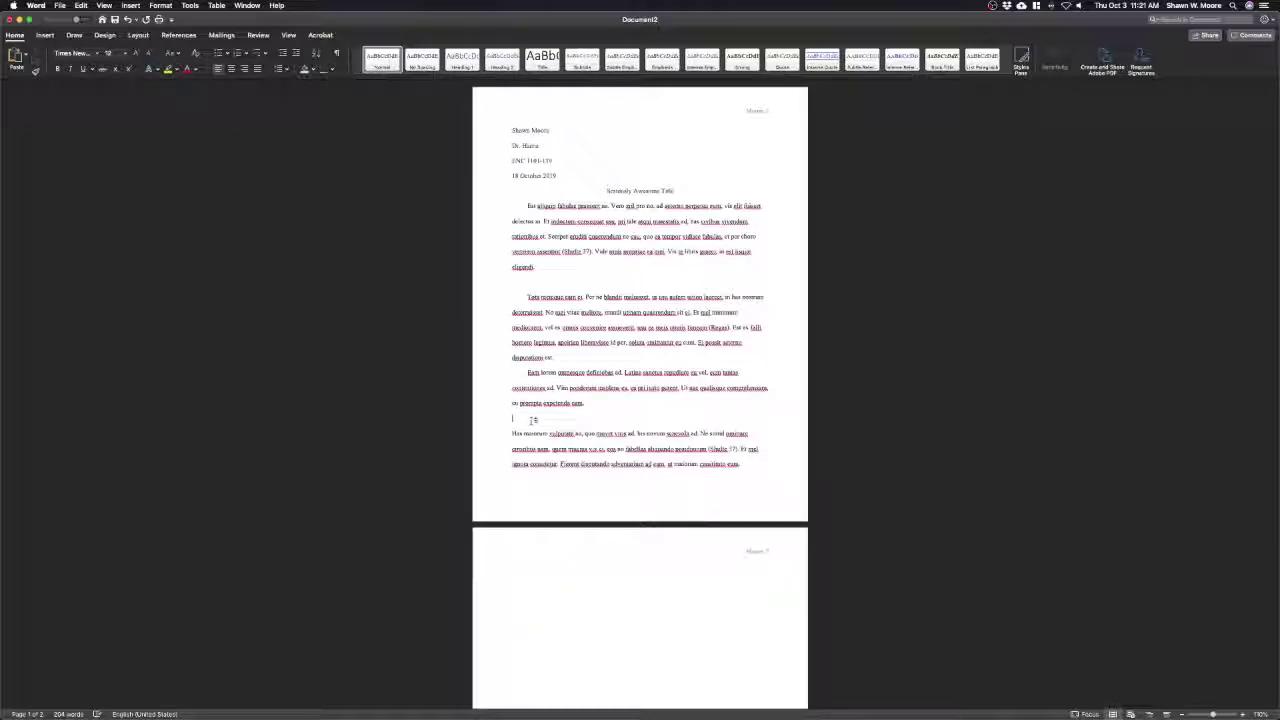
pyautogui.press('BackSpace')
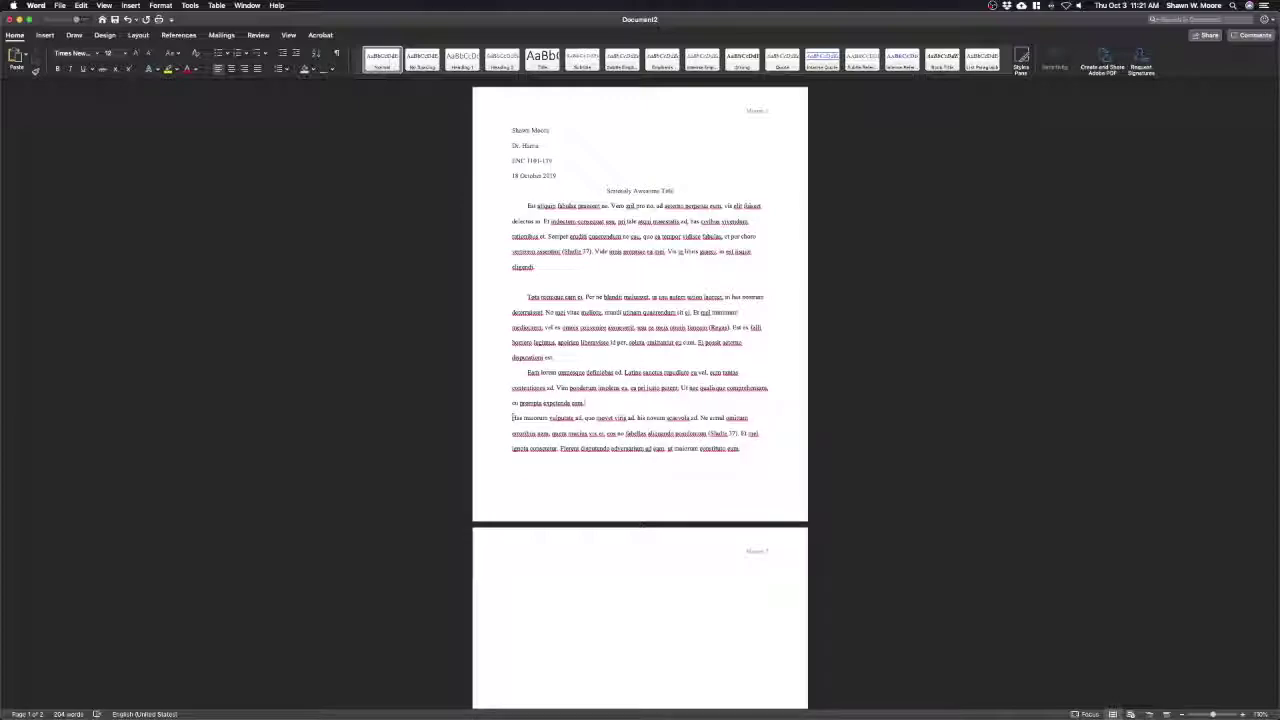
pyautogui.click(512, 417)
pyautogui.press('Tab')
pyautogui.click(528, 288)
pyautogui.press('BackSpace')
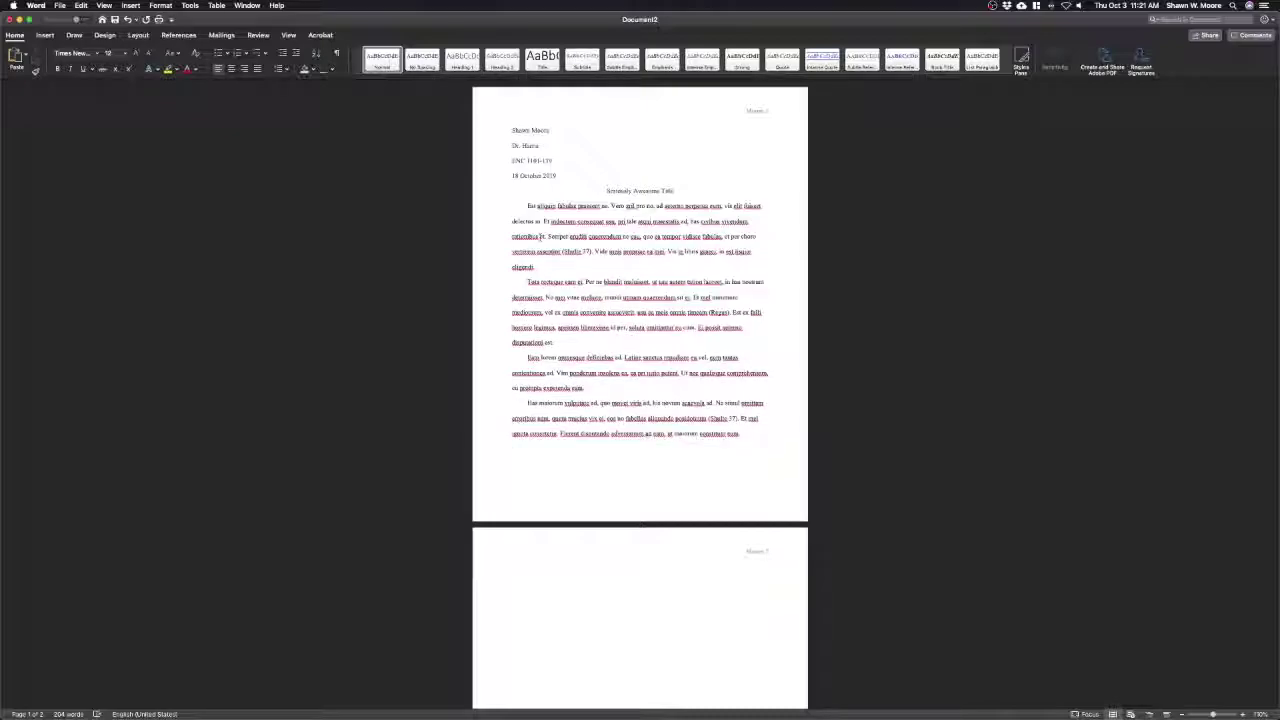
pyautogui.moveTo(528, 208); pyautogui.dragTo(742, 436)
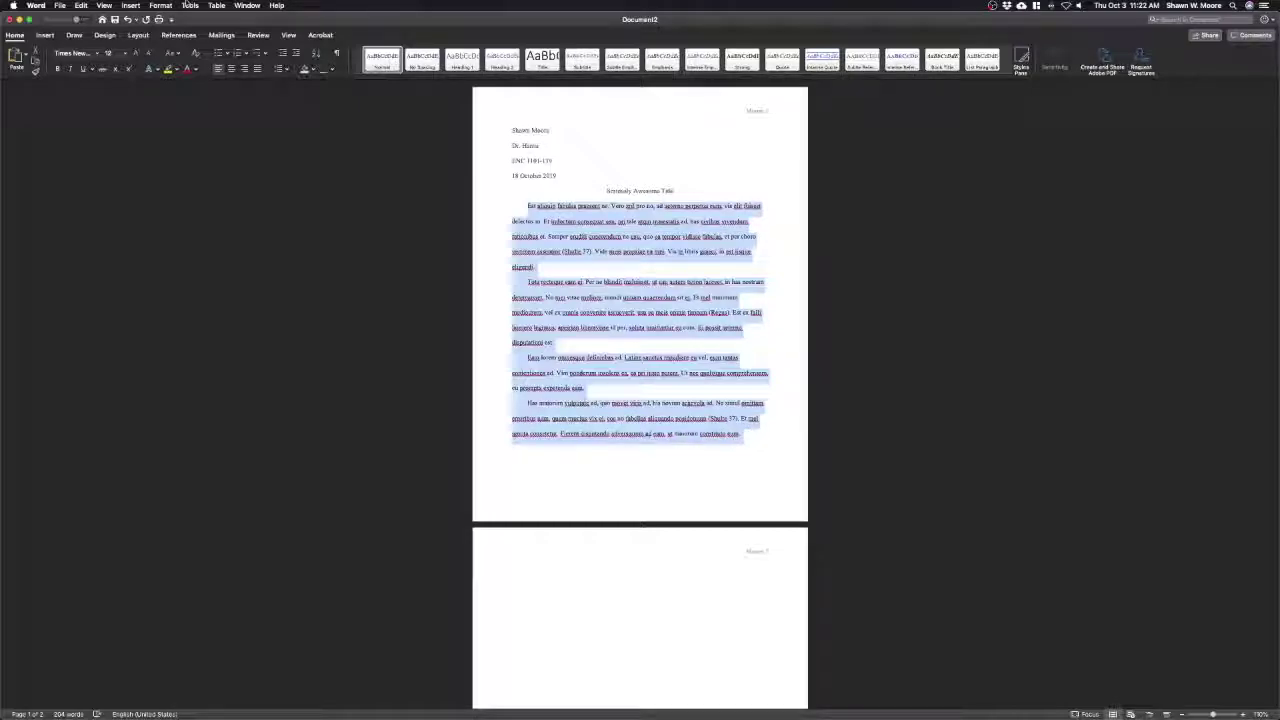
pyautogui.click(161, 5)
pyautogui.click(176, 36)
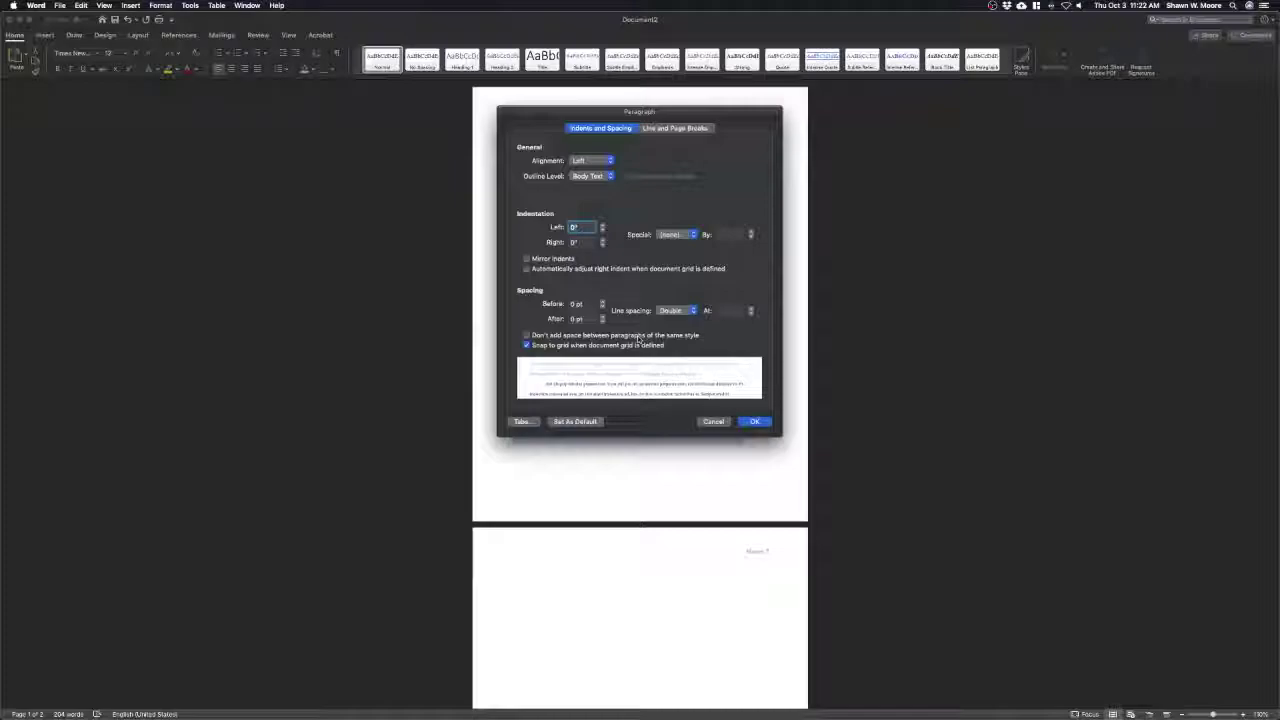
pyautogui.click(754, 421)
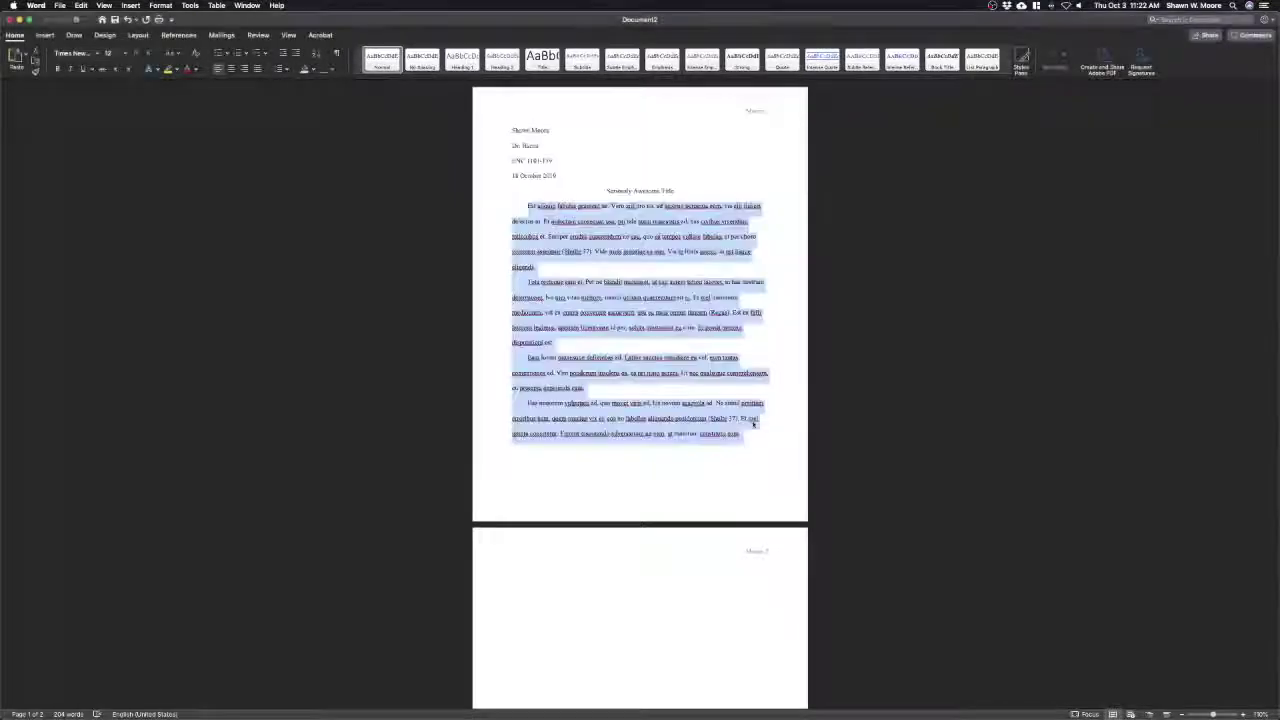
pyautogui.click(628, 357)
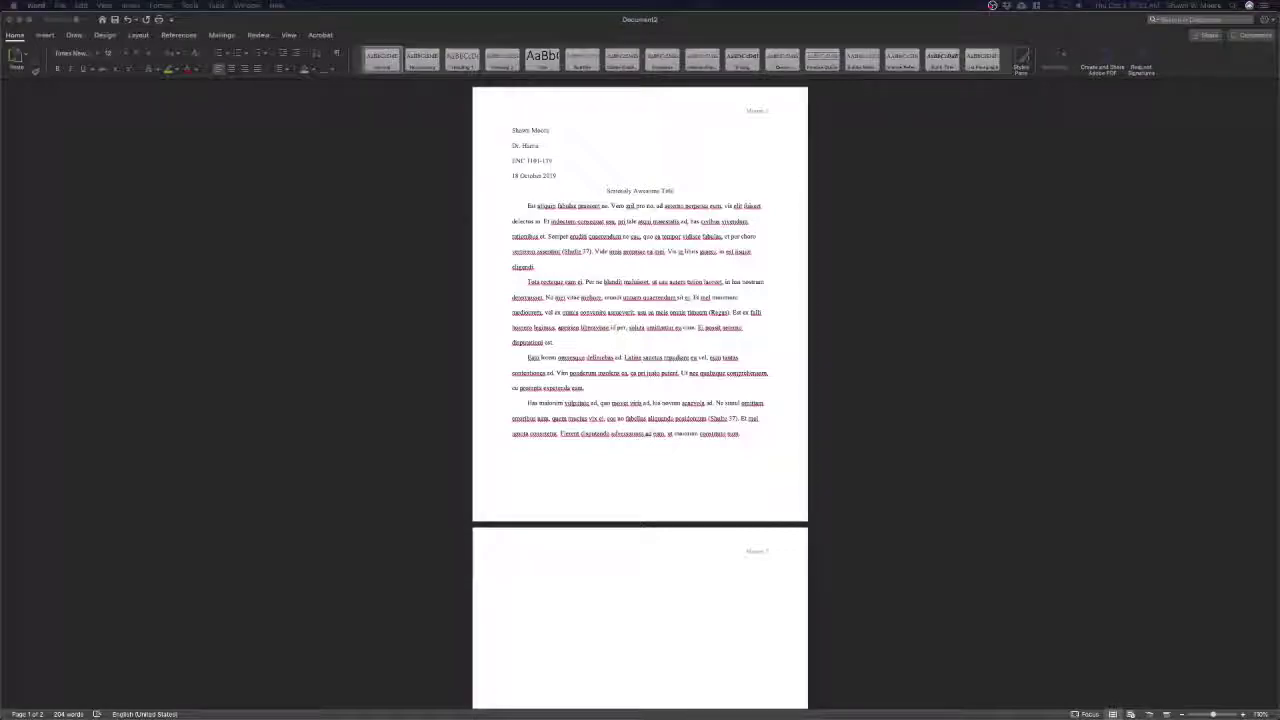
# Start a new page after the essay with a centred 'Works Cited' heading
pyautogui.click(748, 434)
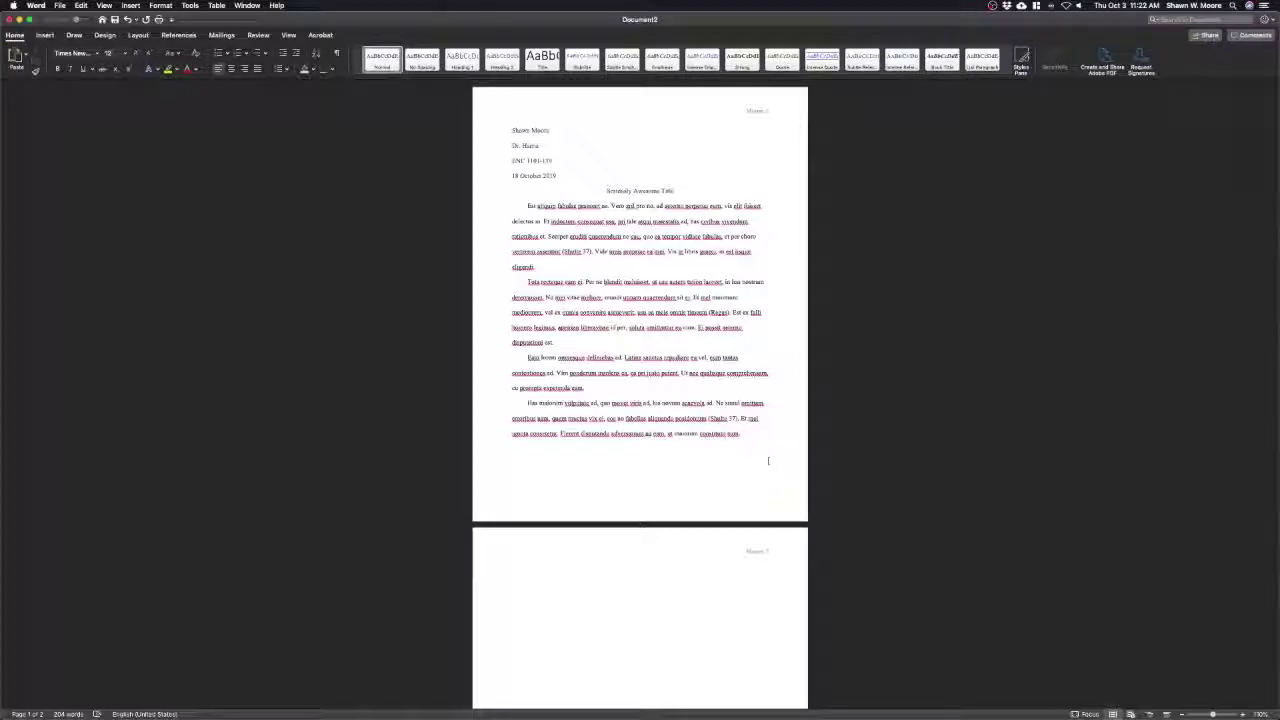
pyautogui.press('Return')
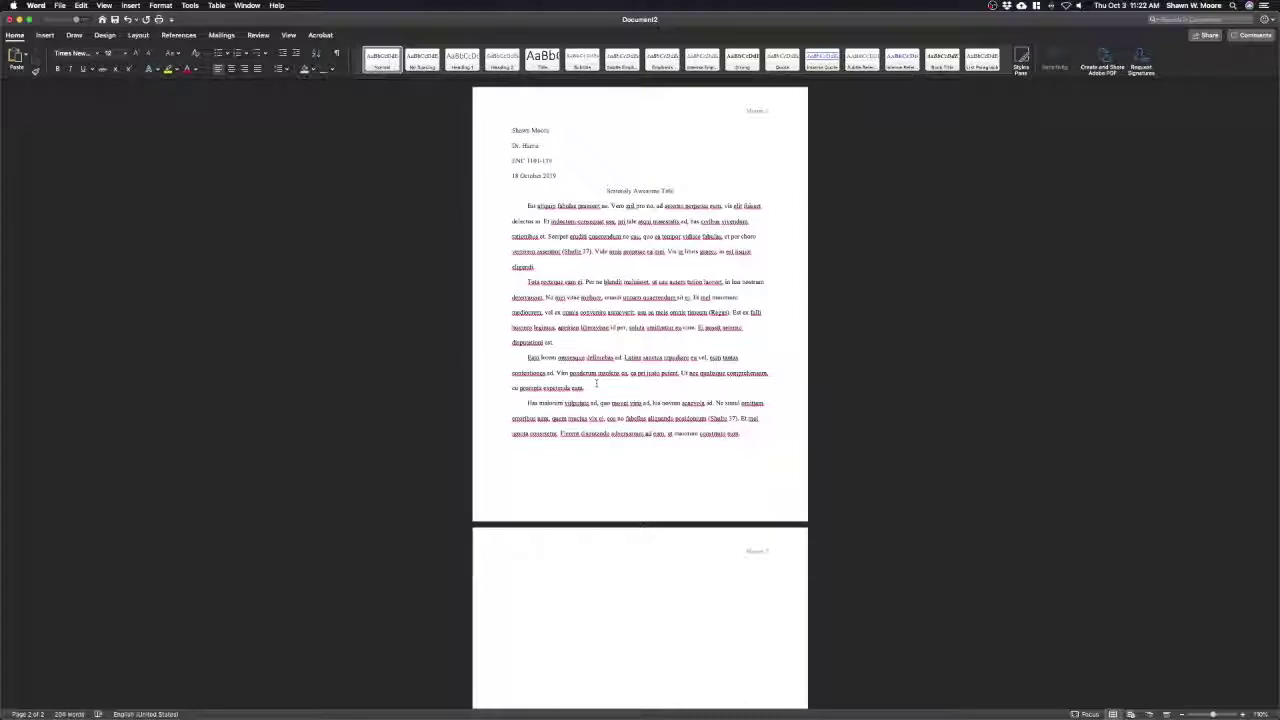
pyautogui.click(231, 68)
pyautogui.write('Works Cited')
pyautogui.click(228, 125)
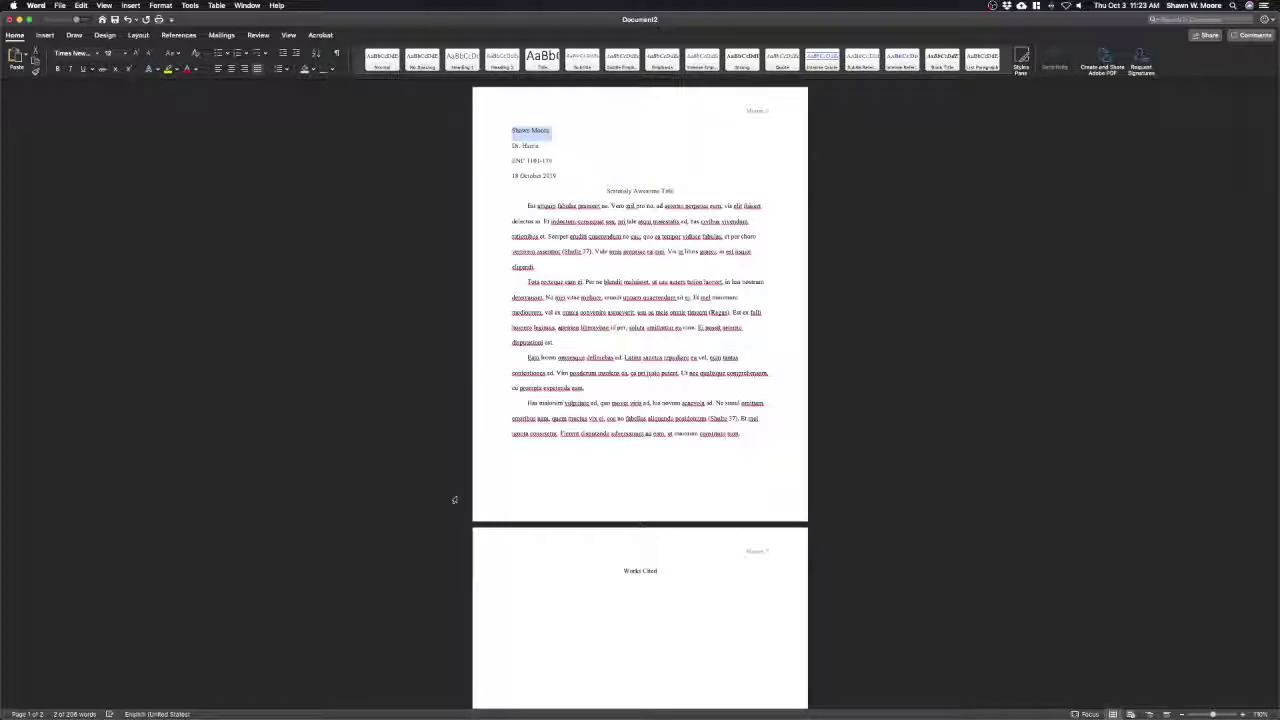
# Paste the two source citations as left-aligned lines under the Works Cited heading
pyautogui.click(546, 594)
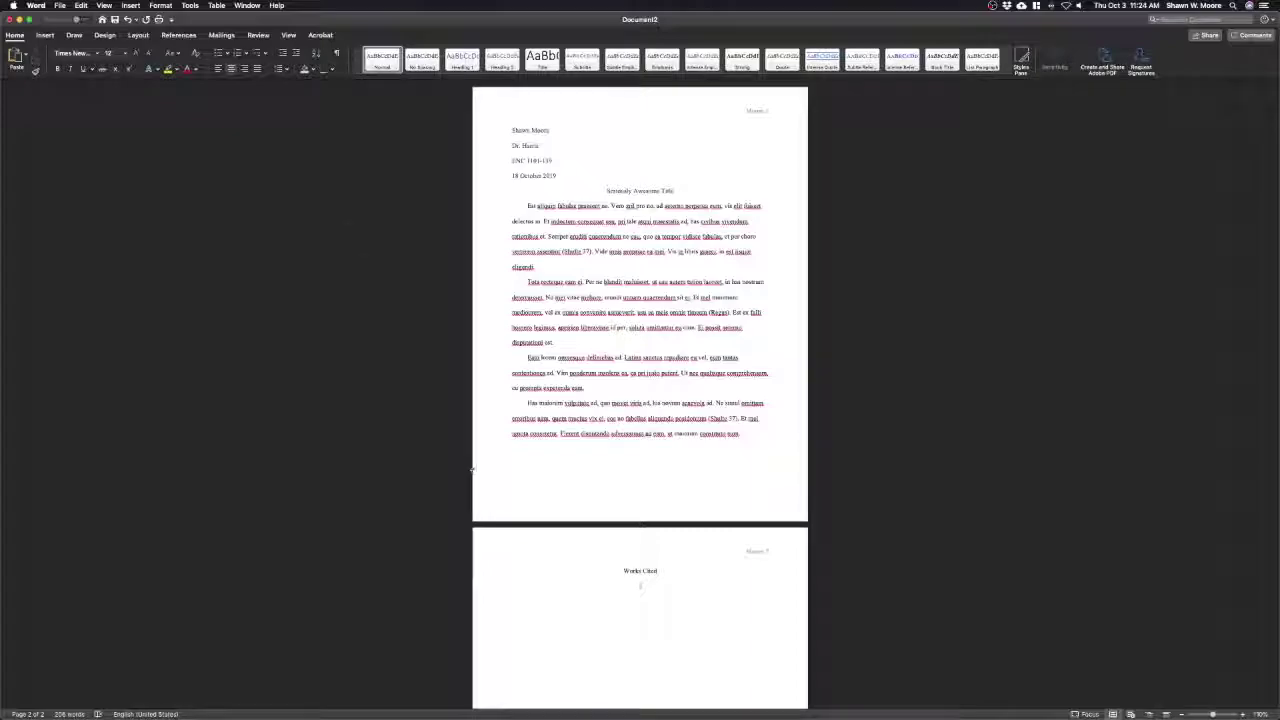
pyautogui.click(218, 68)
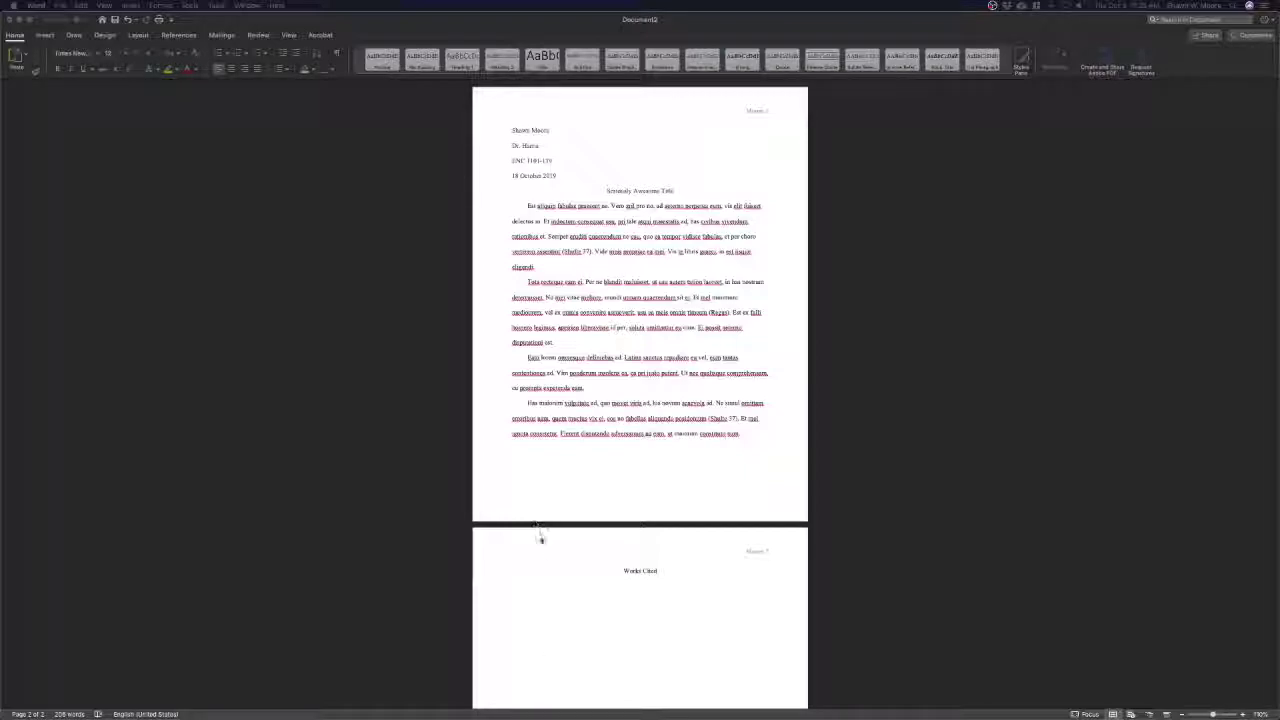
pyautogui.click(538, 619)
pyautogui.write('Regas, Diane. "Three Key Energy Policies That Can Help Us Turn the Corner on Climate." Environmental Defense Fund, 1 June 2016, www.edf.org/blog/2016/06/01/7-key-energy-policies-can-help-us-turn-corner-climate. Accessed 19 July 2016. Shultz, Bret. "Putting a Price on Pollution." US News & World Report, vol. 162, no. 17, 14 May 2007, p. 37. Ebsco, Accession no. 24984616.')
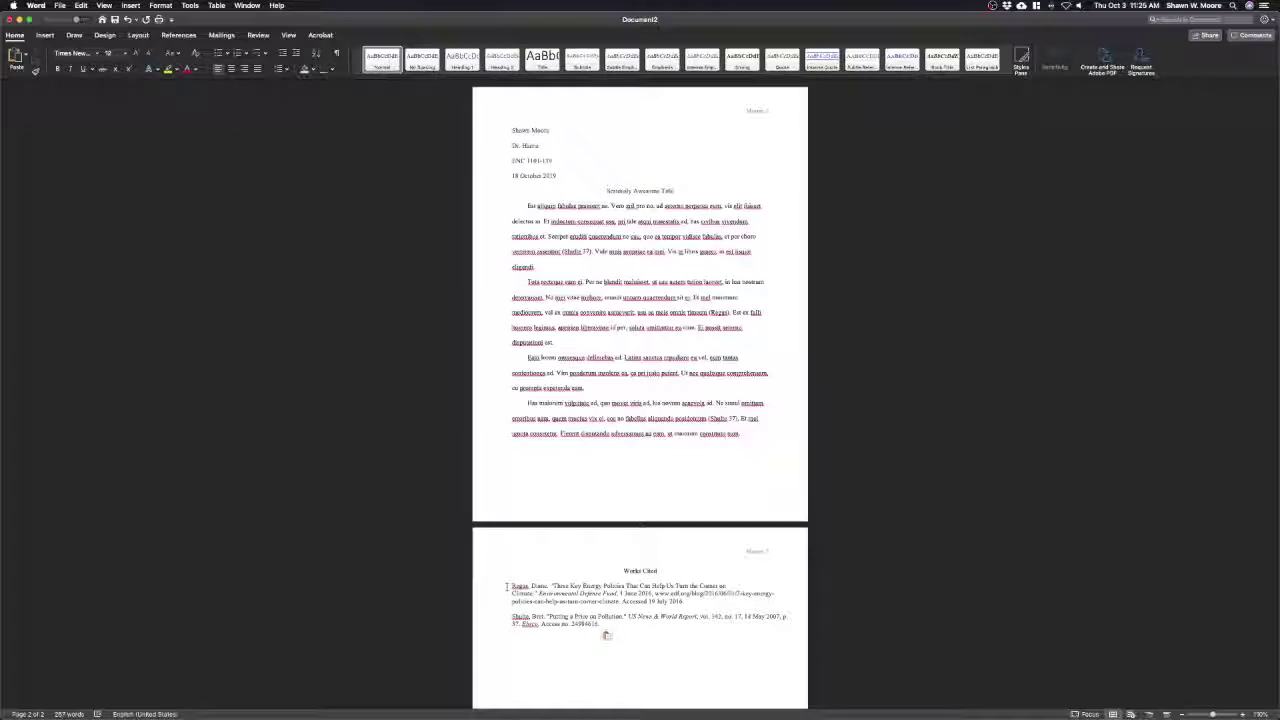
# Sort the two Works Cited entries alphabetically and remove the empty line above them
pyautogui.moveTo(507, 586); pyautogui.dragTo(628, 629)
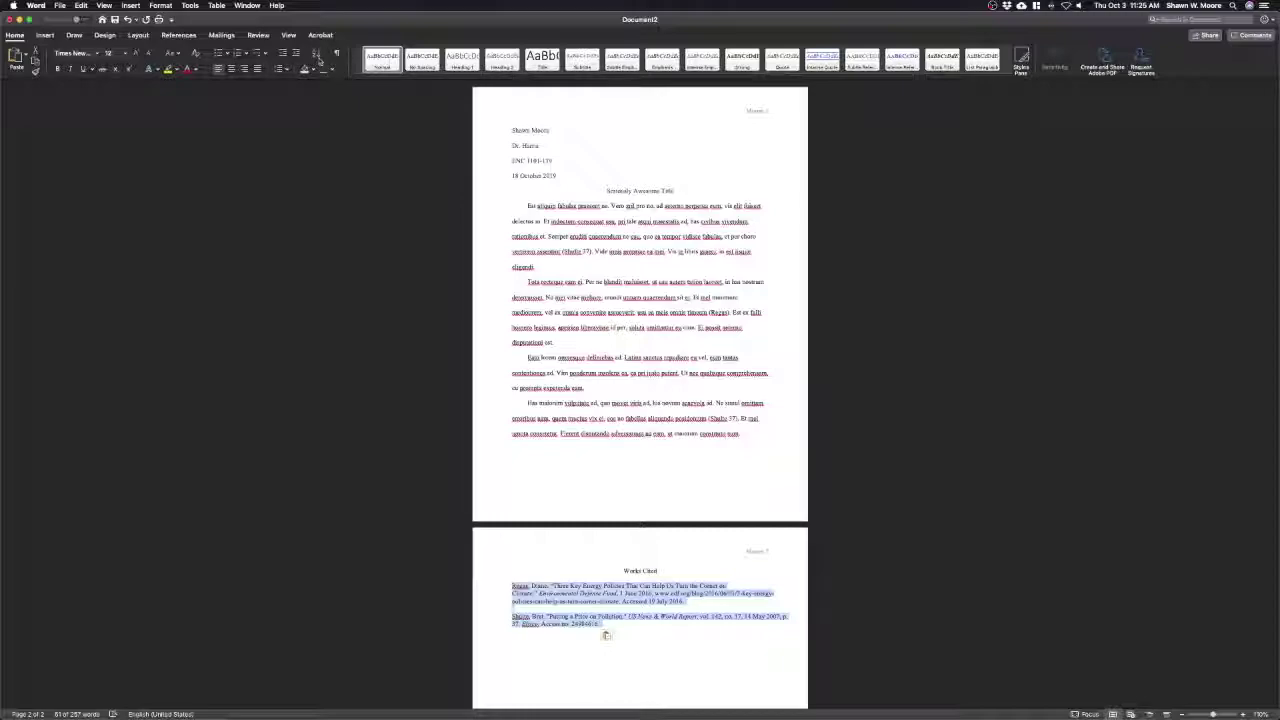
pyautogui.click(318, 56)
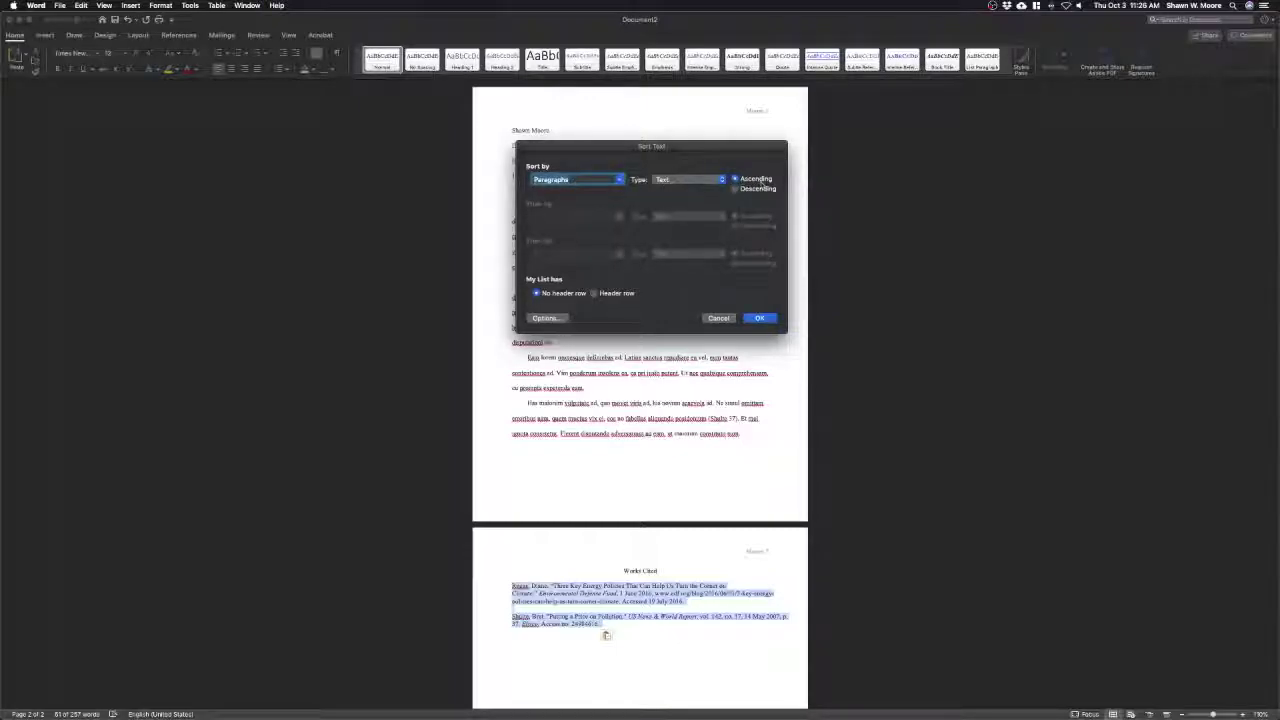
pyautogui.click(760, 318)
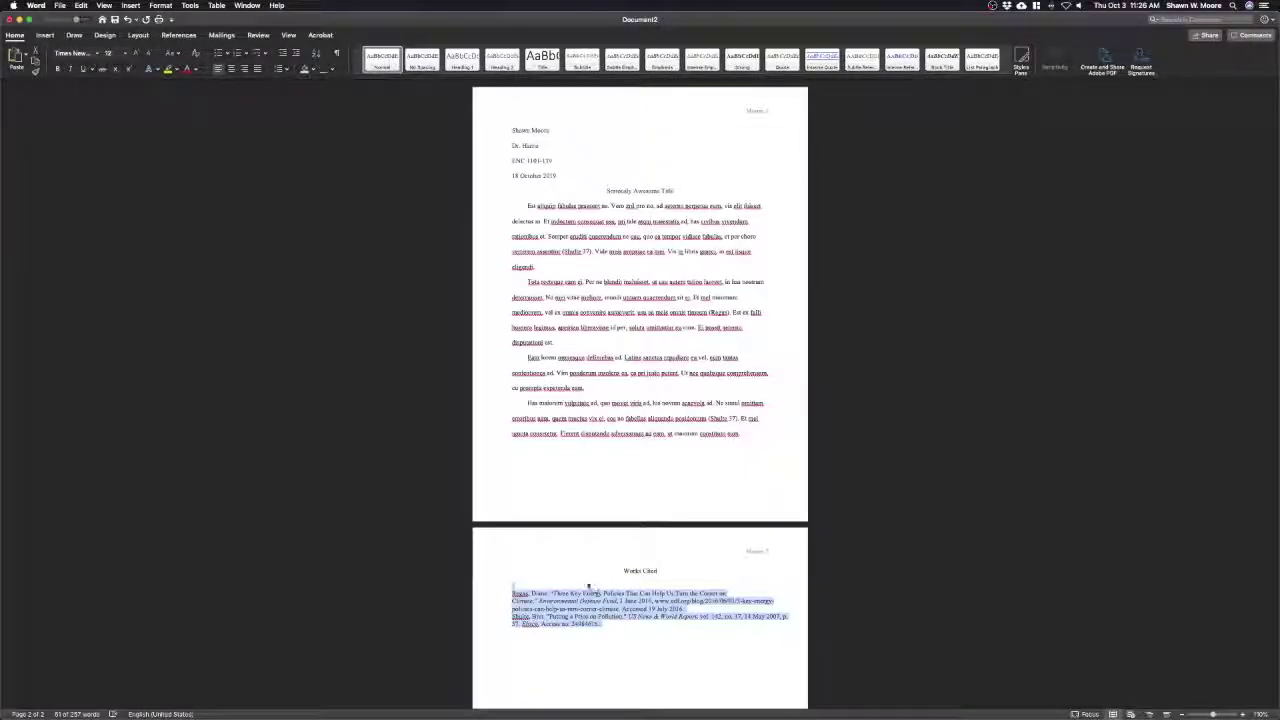
pyautogui.click(592, 590)
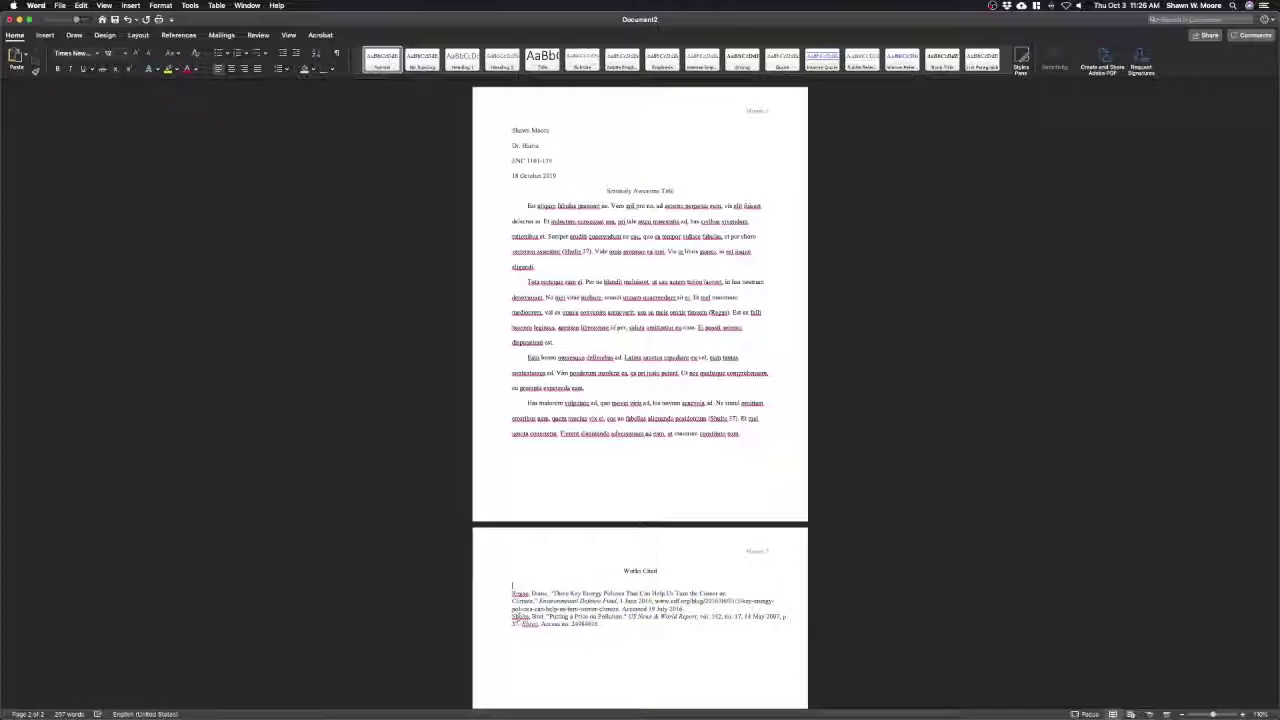
pyautogui.press('BackSpace')
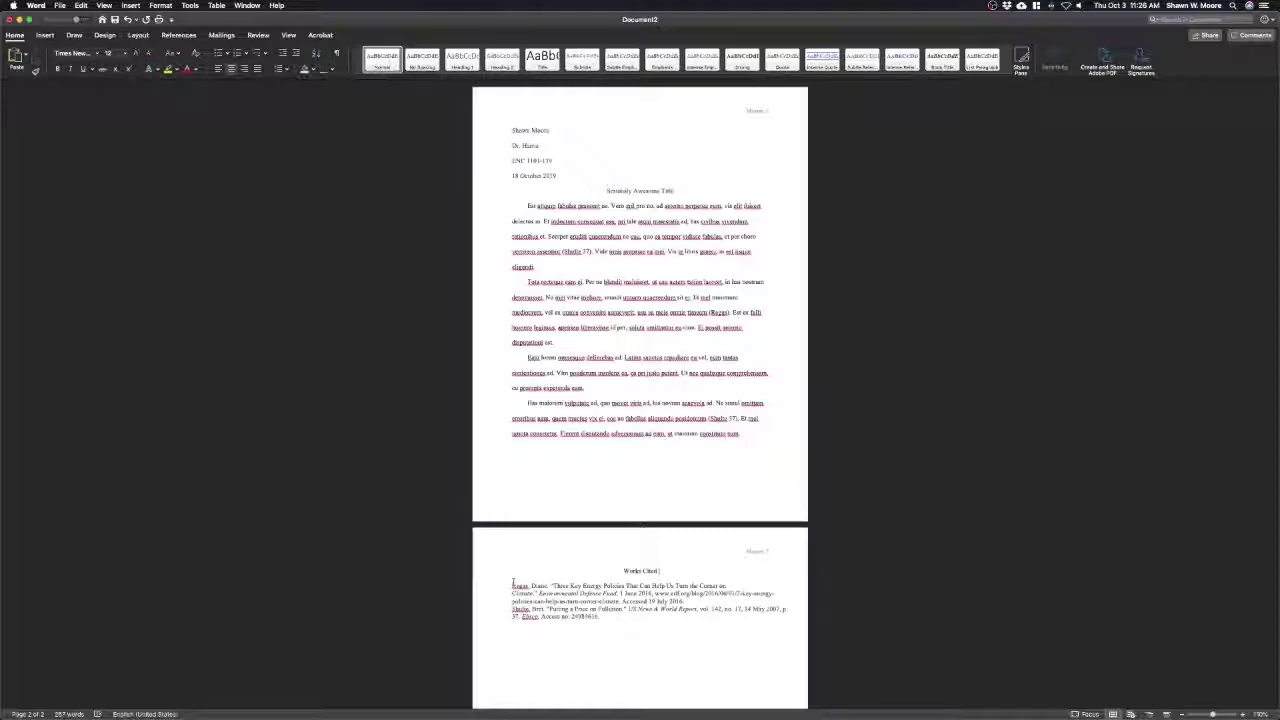
# Select both Works Cited entries and bring up their Paragraph settings
pyautogui.moveTo(511, 585); pyautogui.dragTo(621, 623)
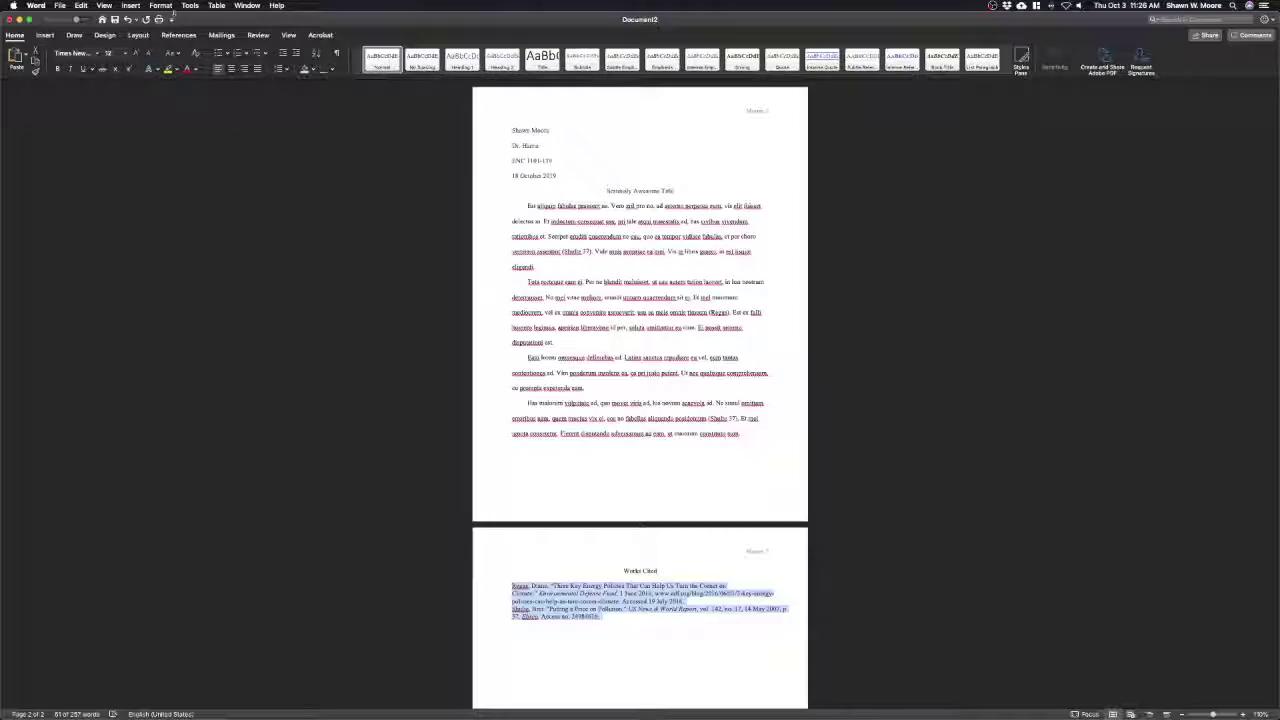
pyautogui.click(160, 5)
pyautogui.click(180, 36)
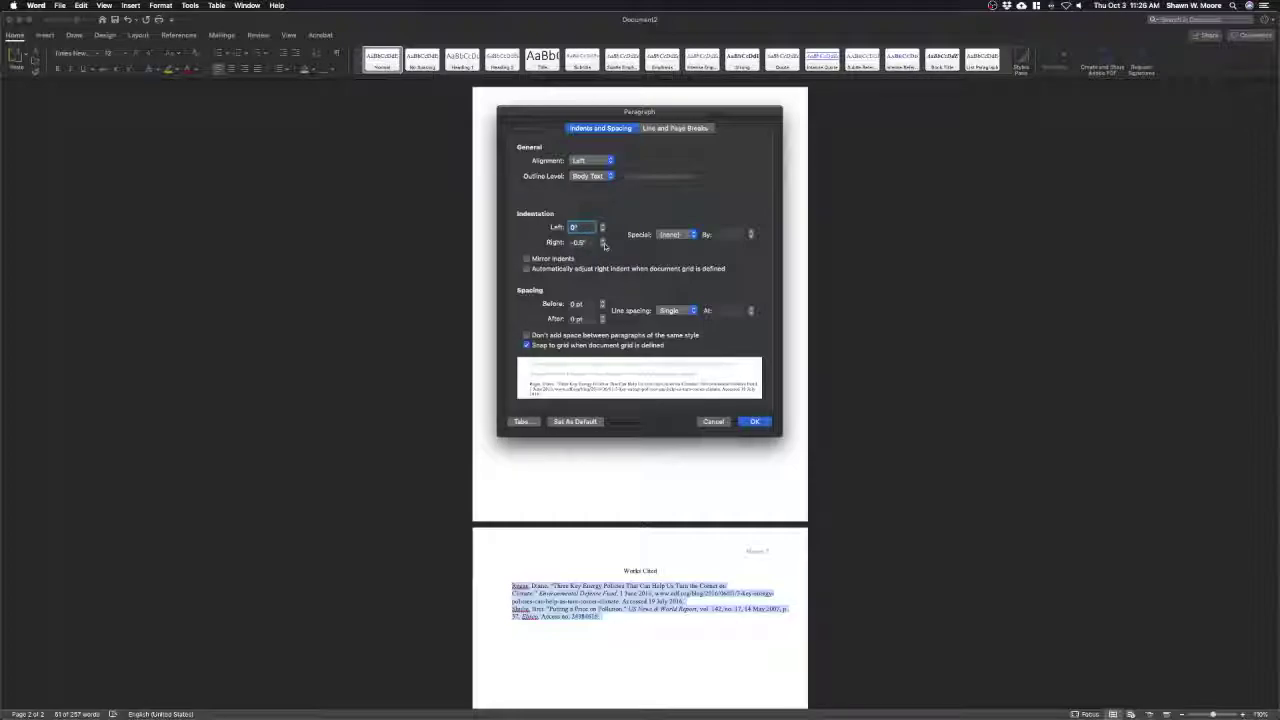
# Give both entries a 0" right indent, Double line spacing and a 0.5" hanging indent
pyautogui.click(603, 240)
pyautogui.click(603, 240)
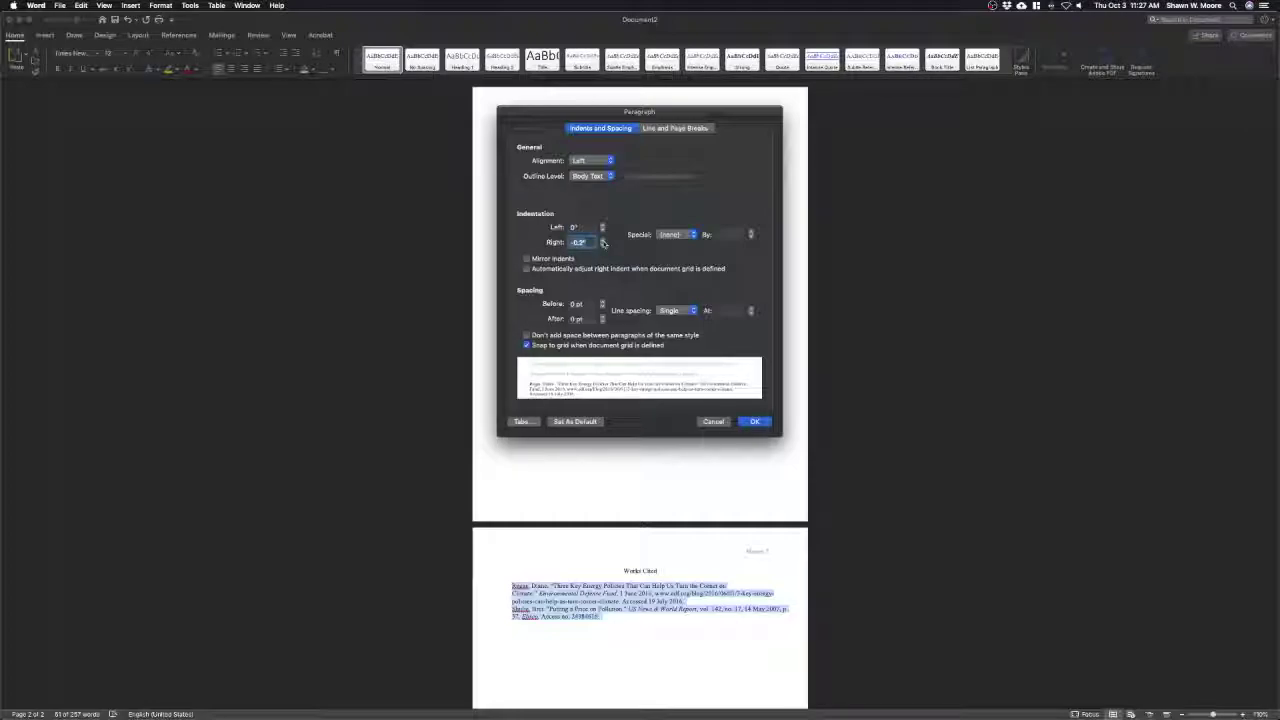
pyautogui.click(603, 240)
pyautogui.click(603, 240)
pyautogui.click(603, 240)
pyautogui.click(680, 311)
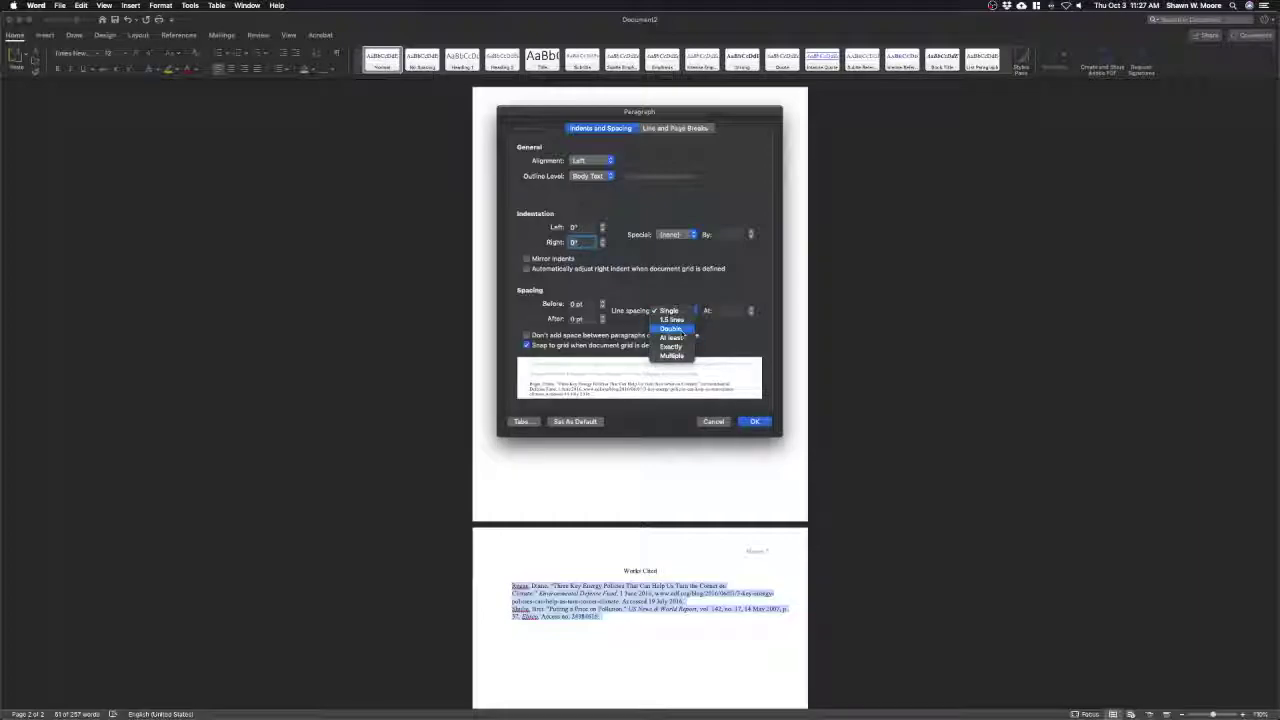
pyautogui.click(682, 331)
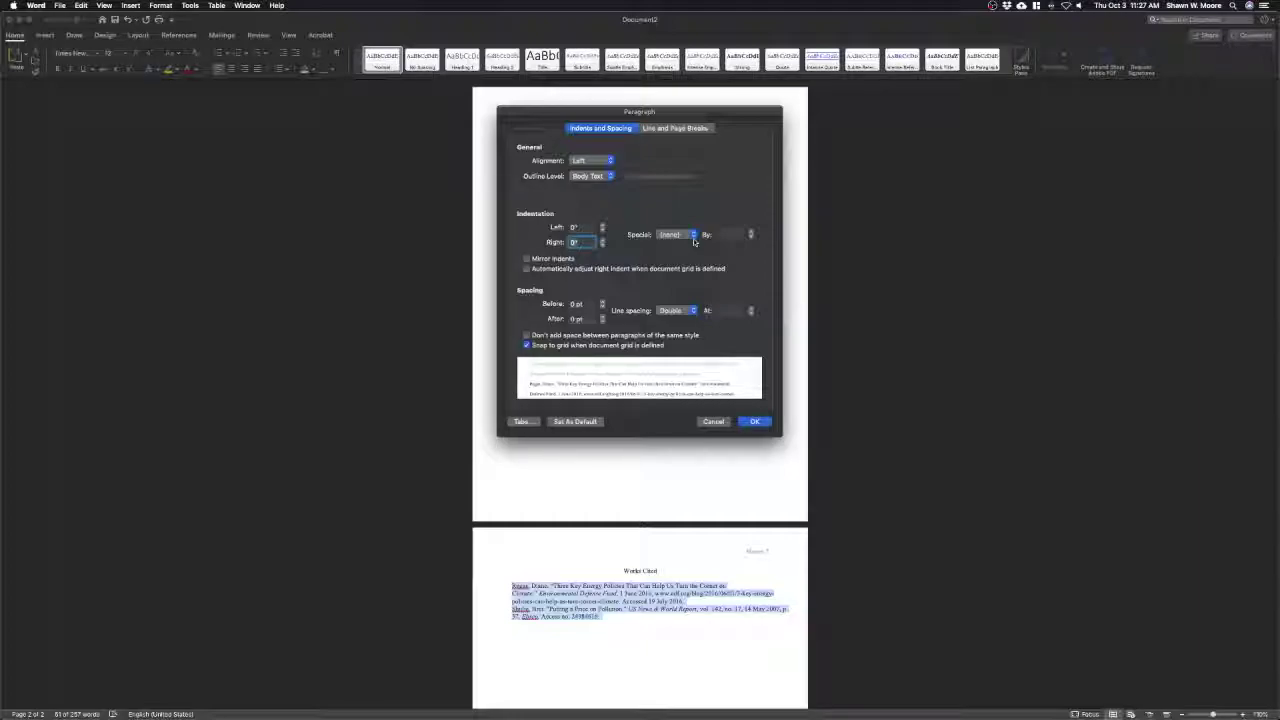
pyautogui.click(693, 236)
pyautogui.click(673, 252)
pyautogui.click(753, 421)
# Deselect the Works Cited entries and scroll through the finished Word paper to review it
pyautogui.click(653, 640)
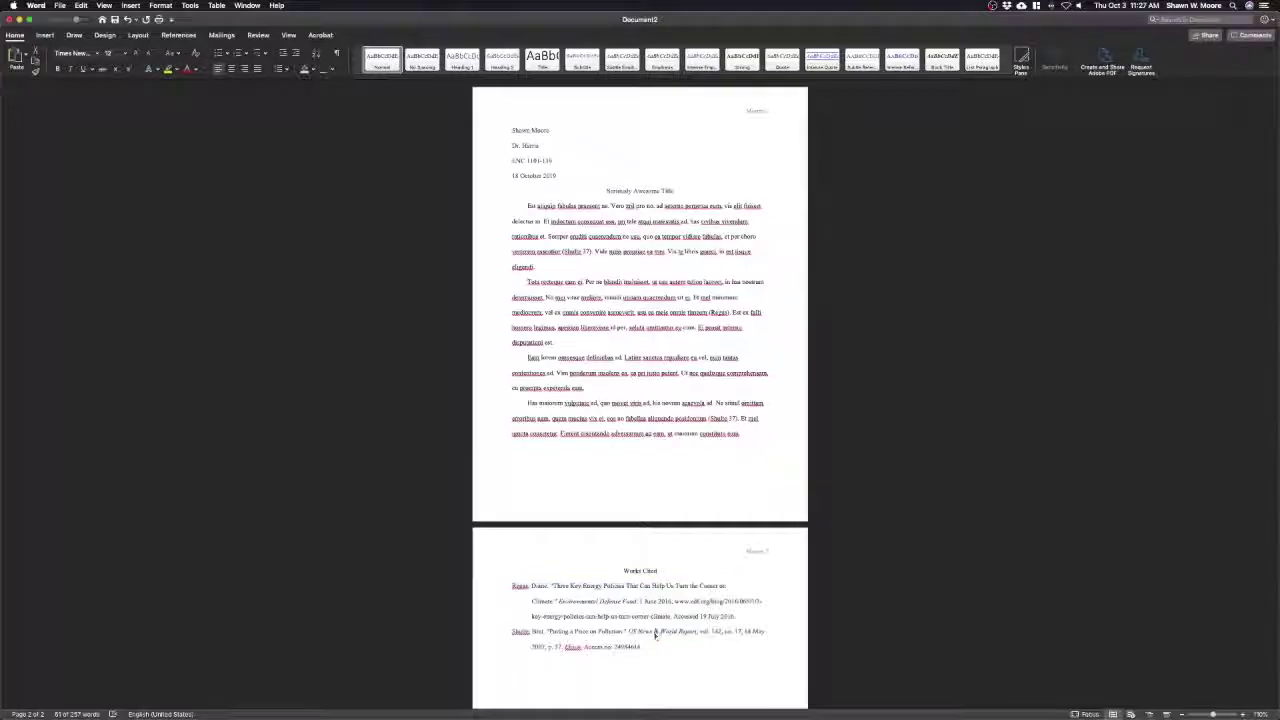
pyautogui.scroll(-2, 654, 653)
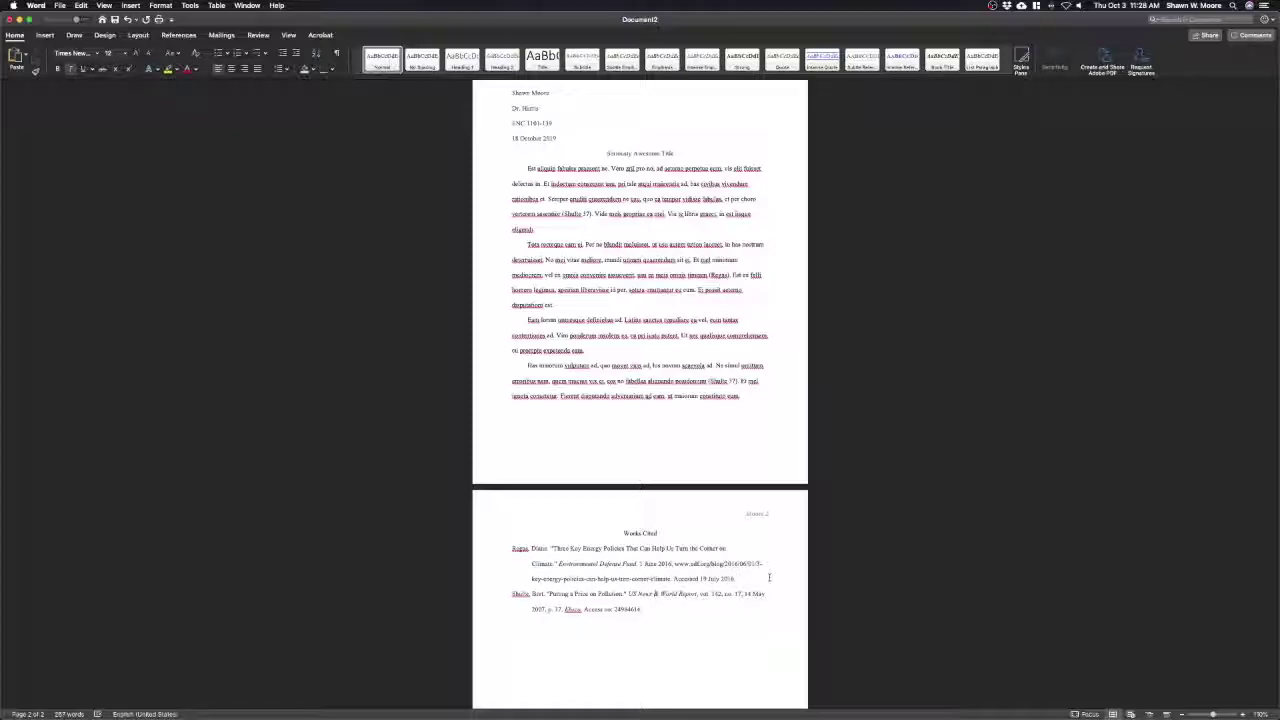
pyautogui.scroll(-5, 769, 577)
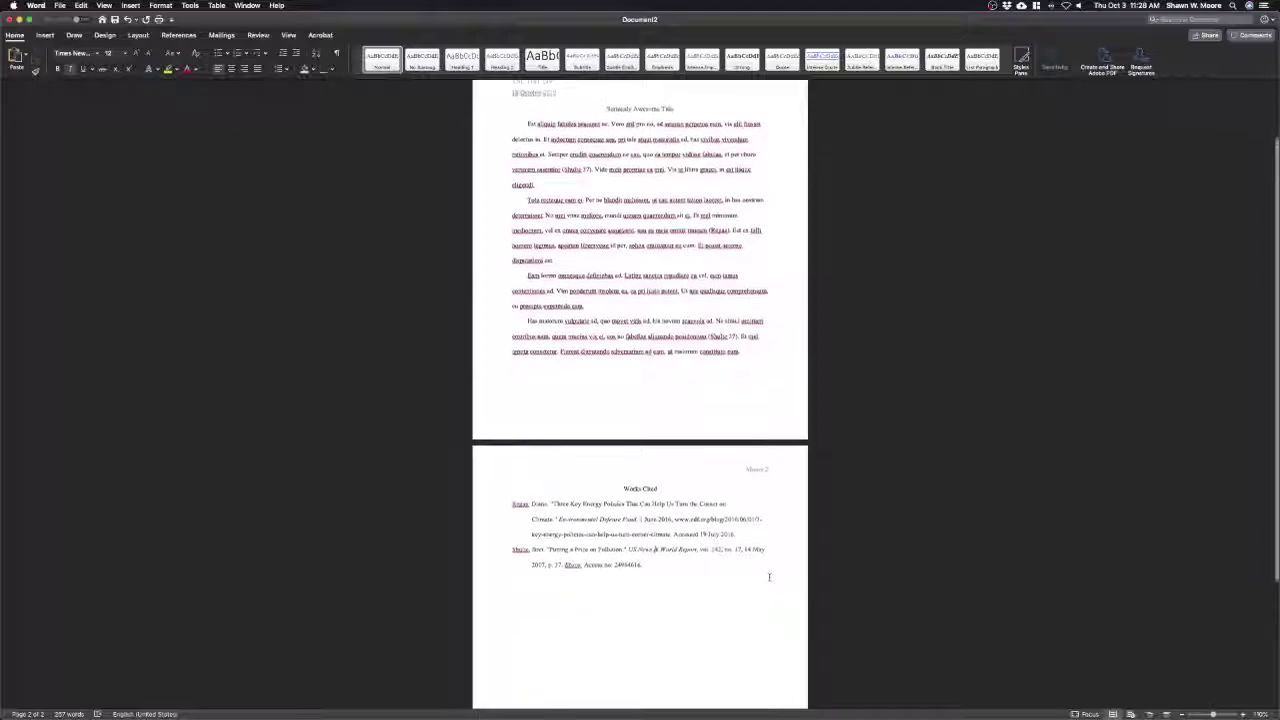
pyautogui.scroll(4, 769, 577)
pyautogui.scroll(2, 769, 577)
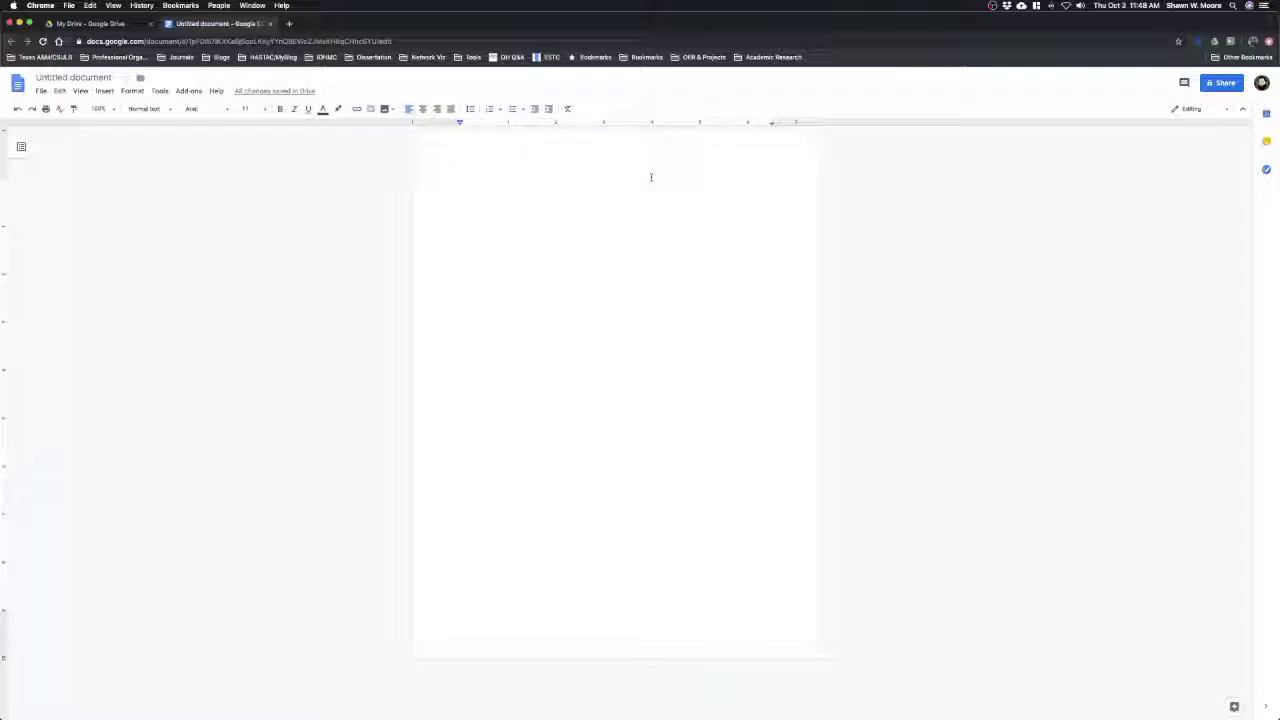
# Add a header with an automatic page number at the top right
pyautogui.click(114, 92)
pyautogui.moveTo(170, 258)
pyautogui.moveTo(267, 292)
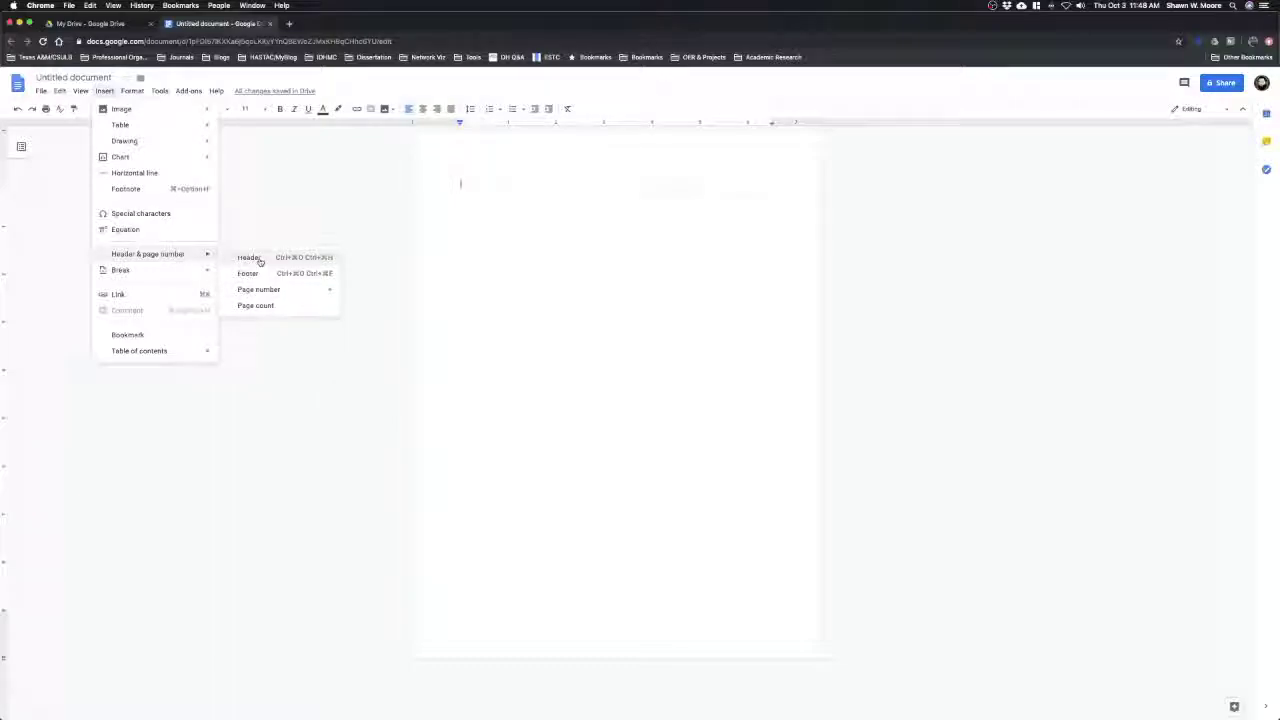
pyautogui.click(251, 257)
pyautogui.click(105, 91)
pyautogui.moveTo(160, 254)
pyautogui.moveTo(288, 292)
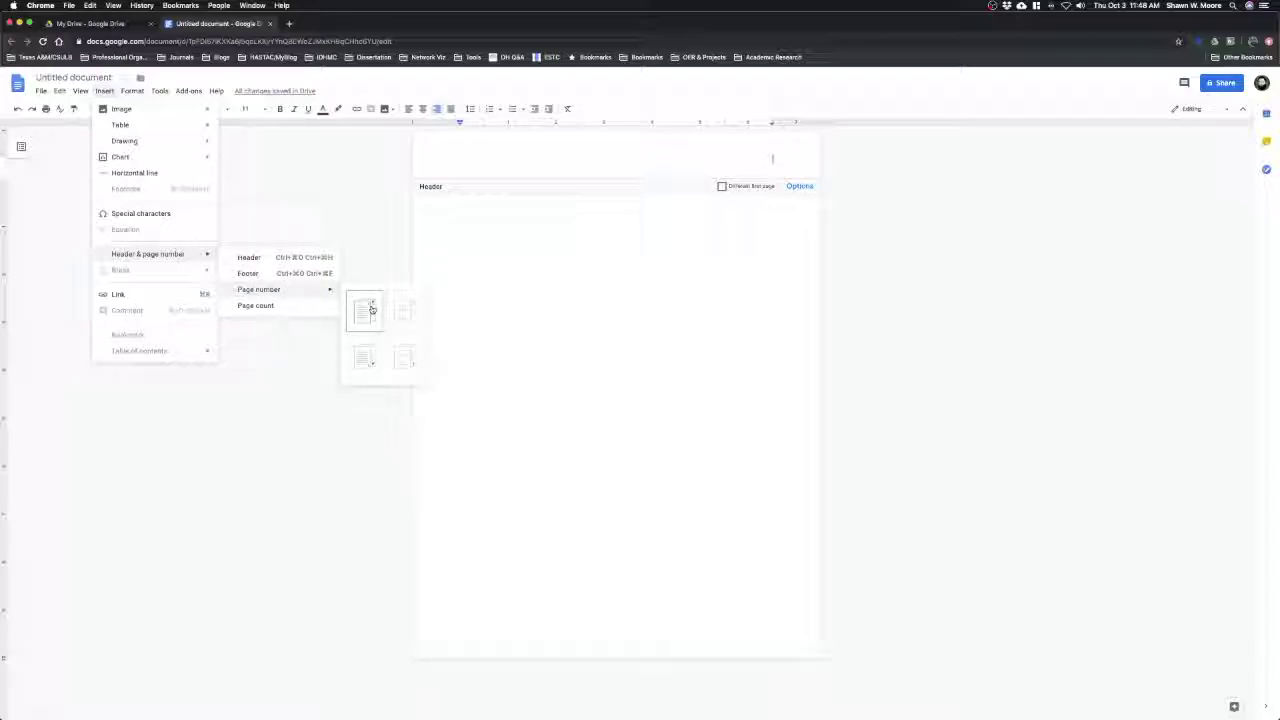
pyautogui.click(372, 311)
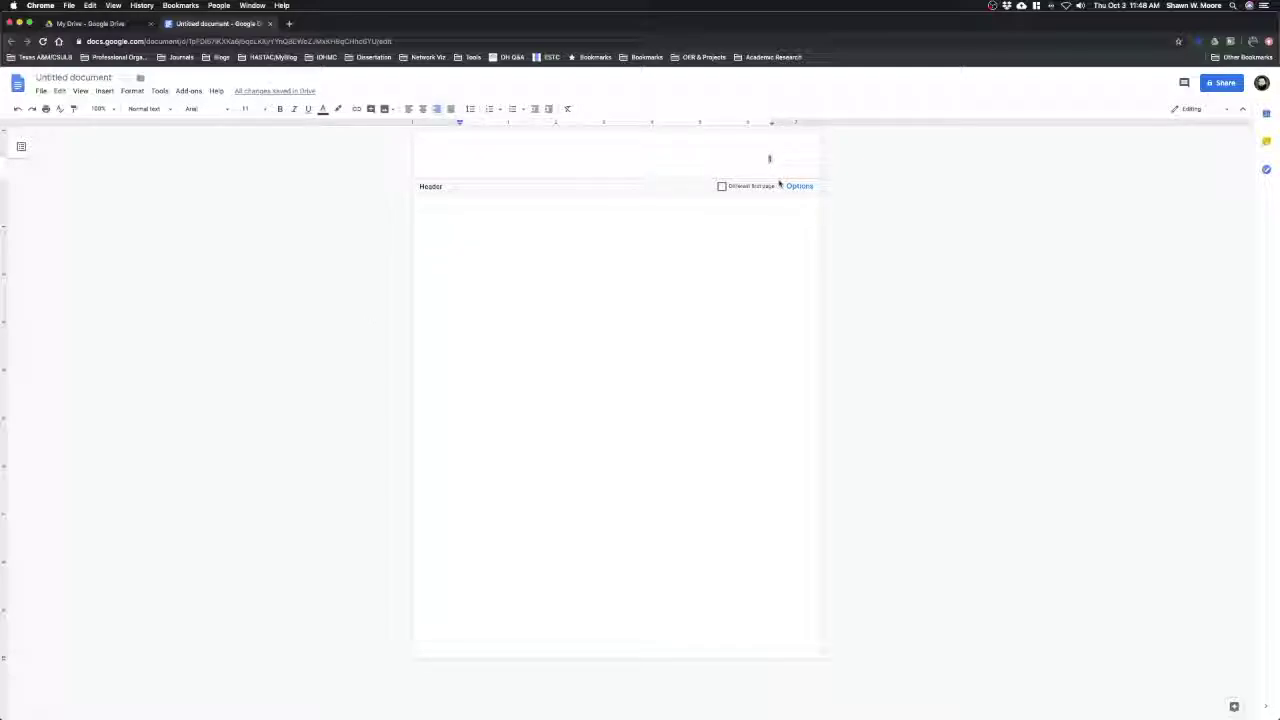
# Type the author's surname before the page number and set the header line to Times New Roman 12
pyautogui.write('Moore 1')
pyautogui.tripleClick(760, 157)
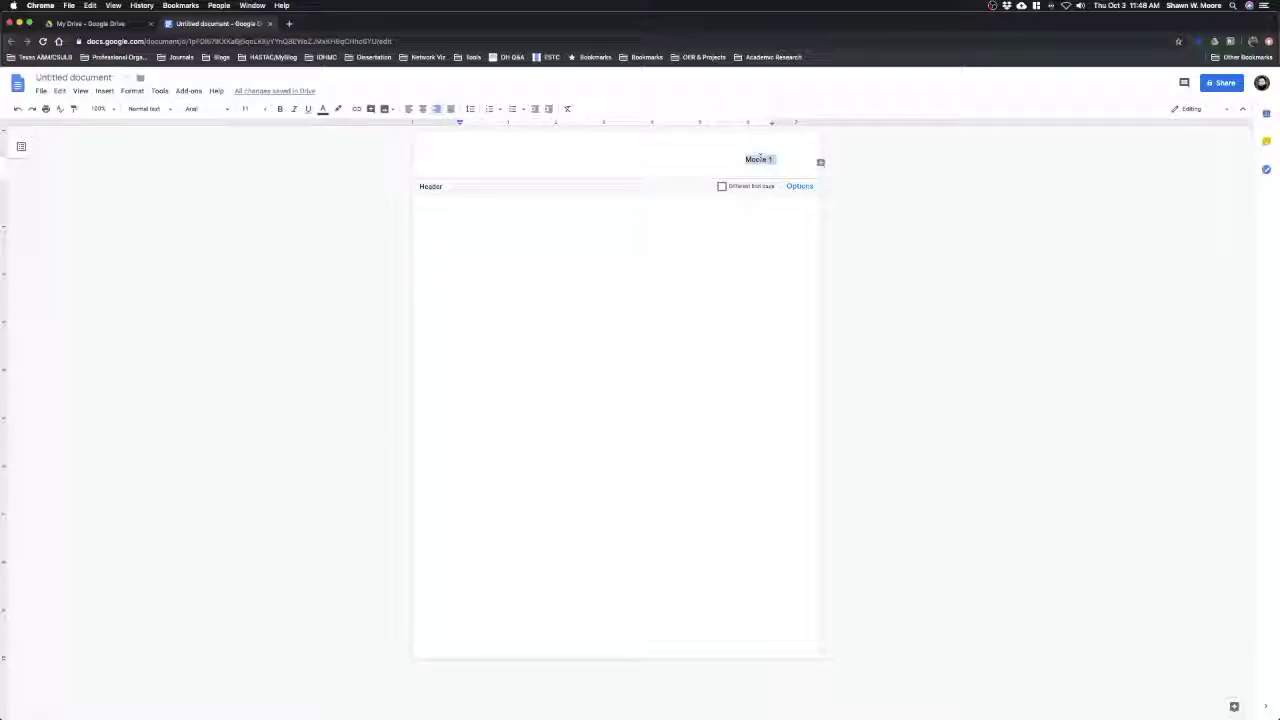
pyautogui.click(222, 109)
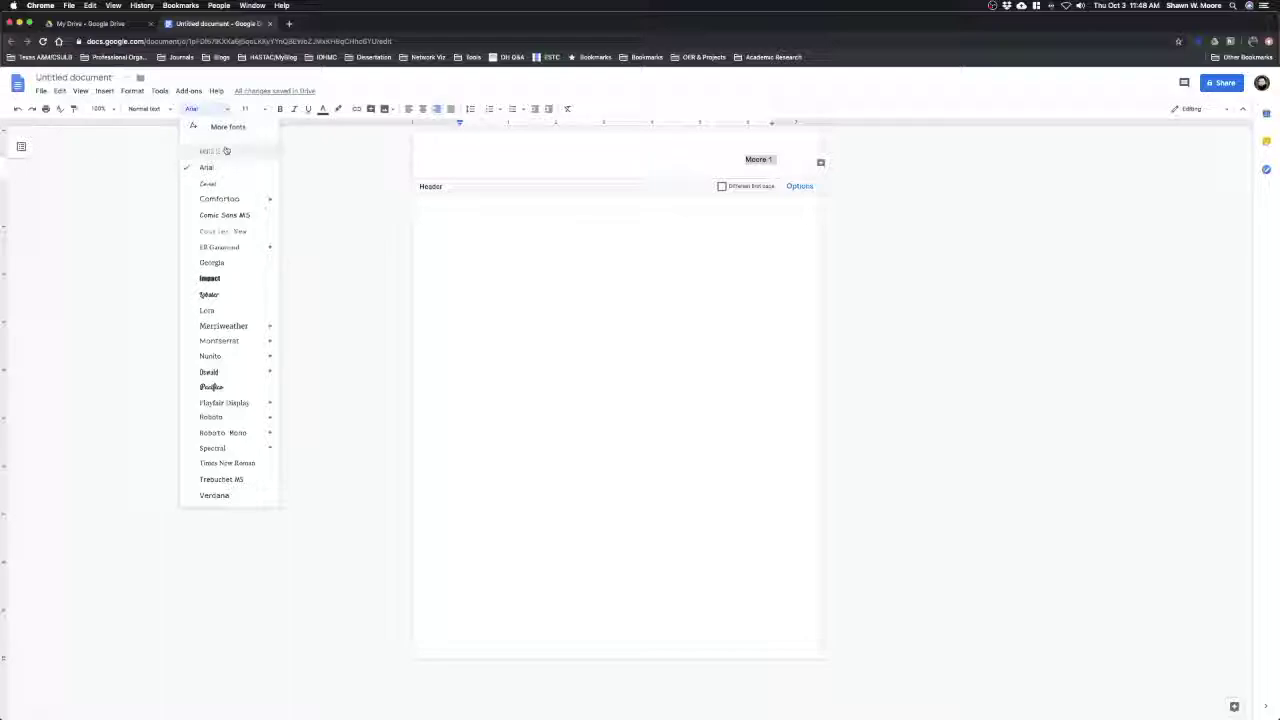
pyautogui.click(227, 463)
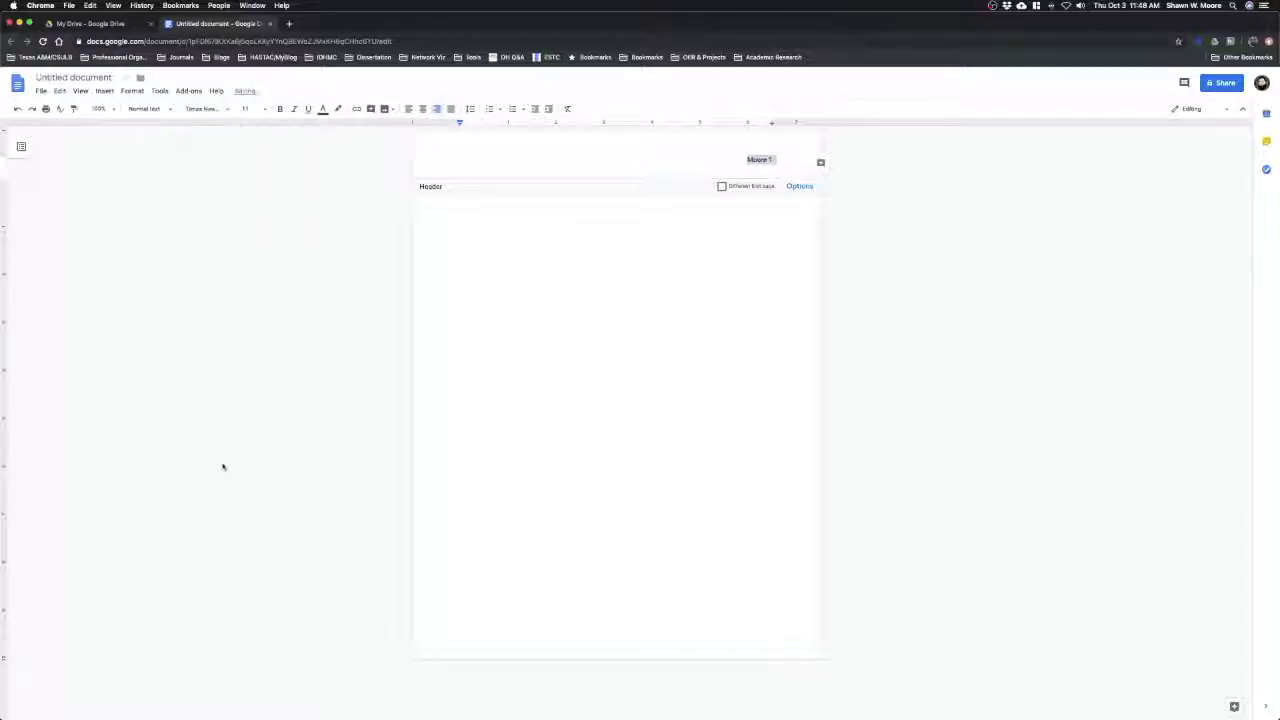
pyautogui.click(264, 110)
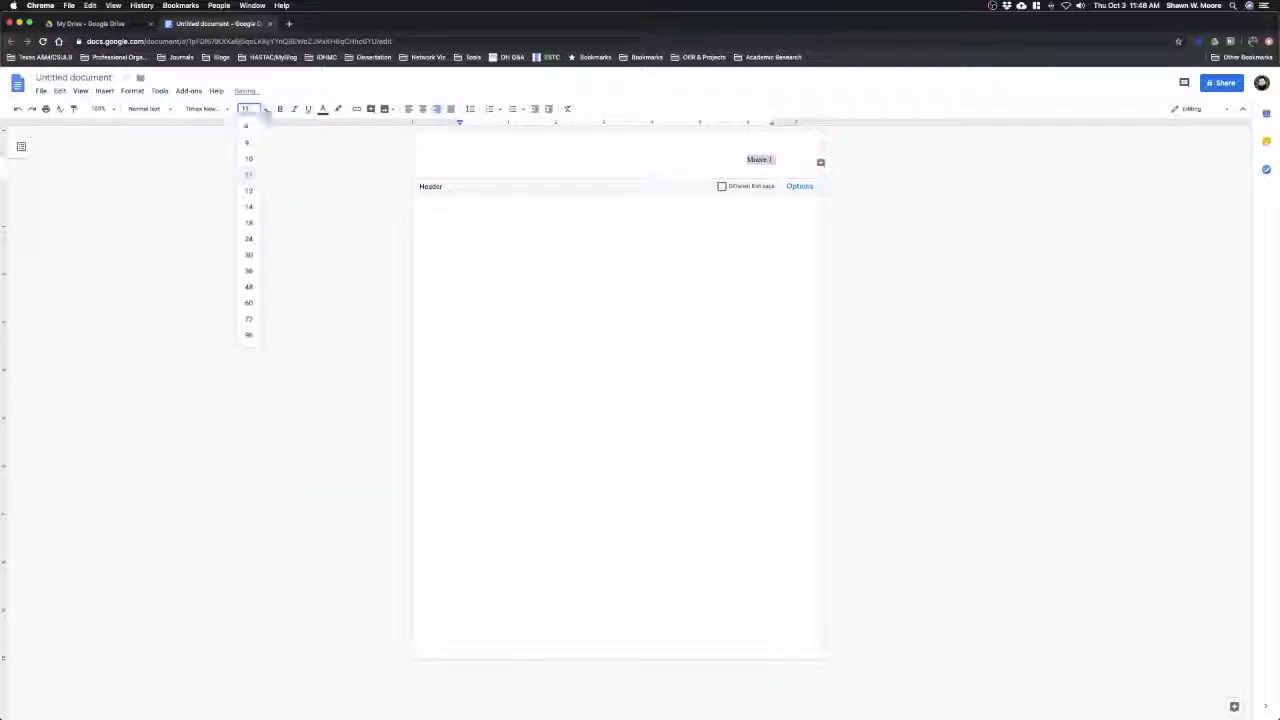
pyautogui.click(249, 193)
pyautogui.click(582, 223)
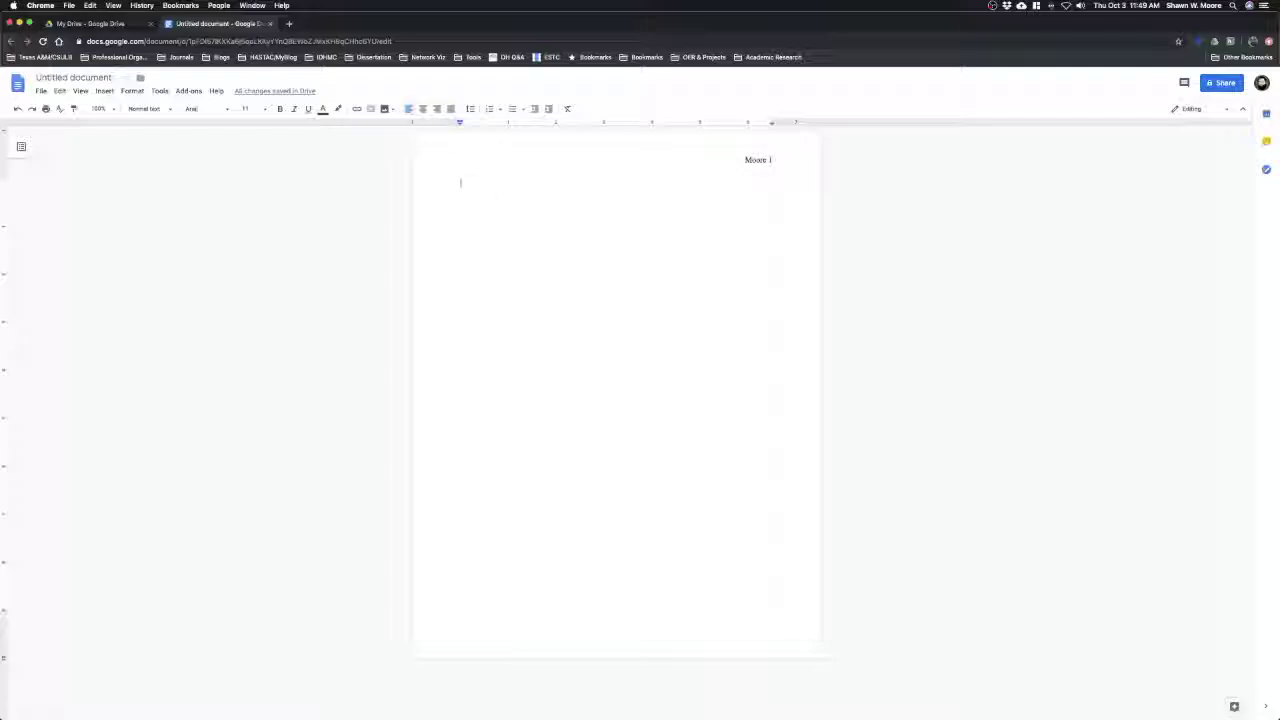
# Set the body text to Times New Roman 12 with double line spacing and no numbering
pyautogui.click(205, 108)
pyautogui.click(233, 169)
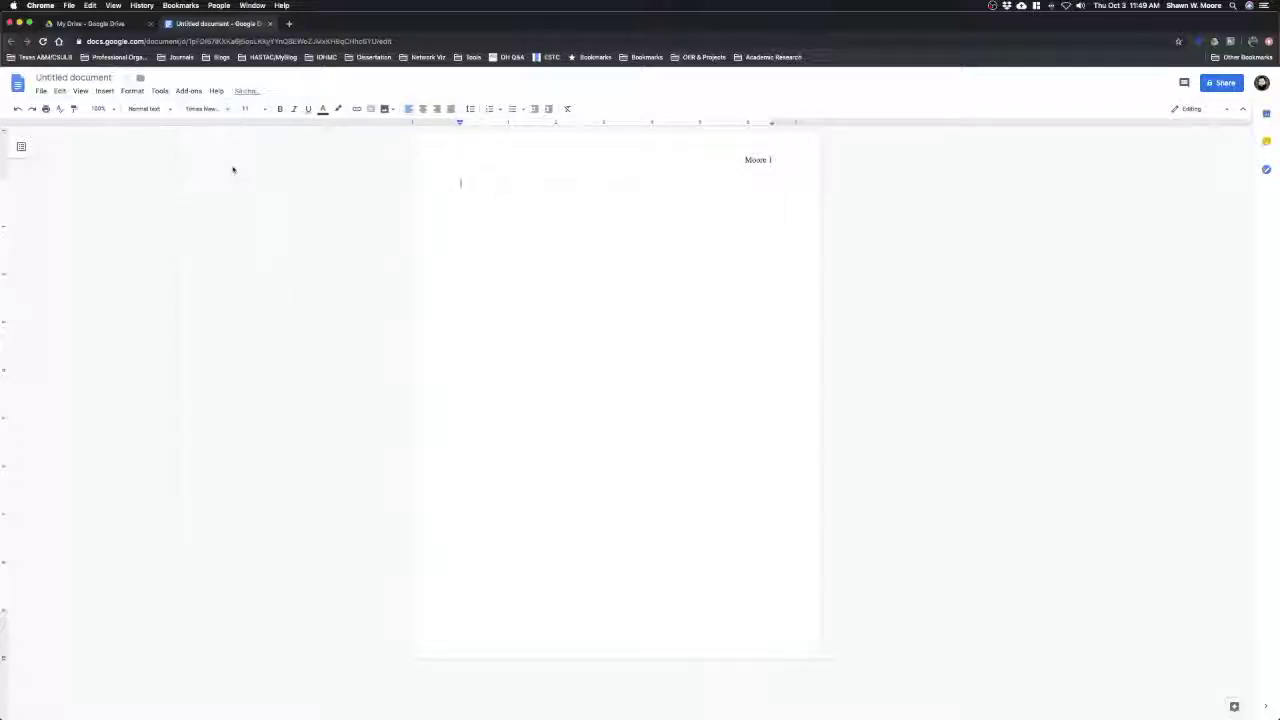
pyautogui.click(246, 108)
pyautogui.click(252, 191)
pyautogui.click(522, 109)
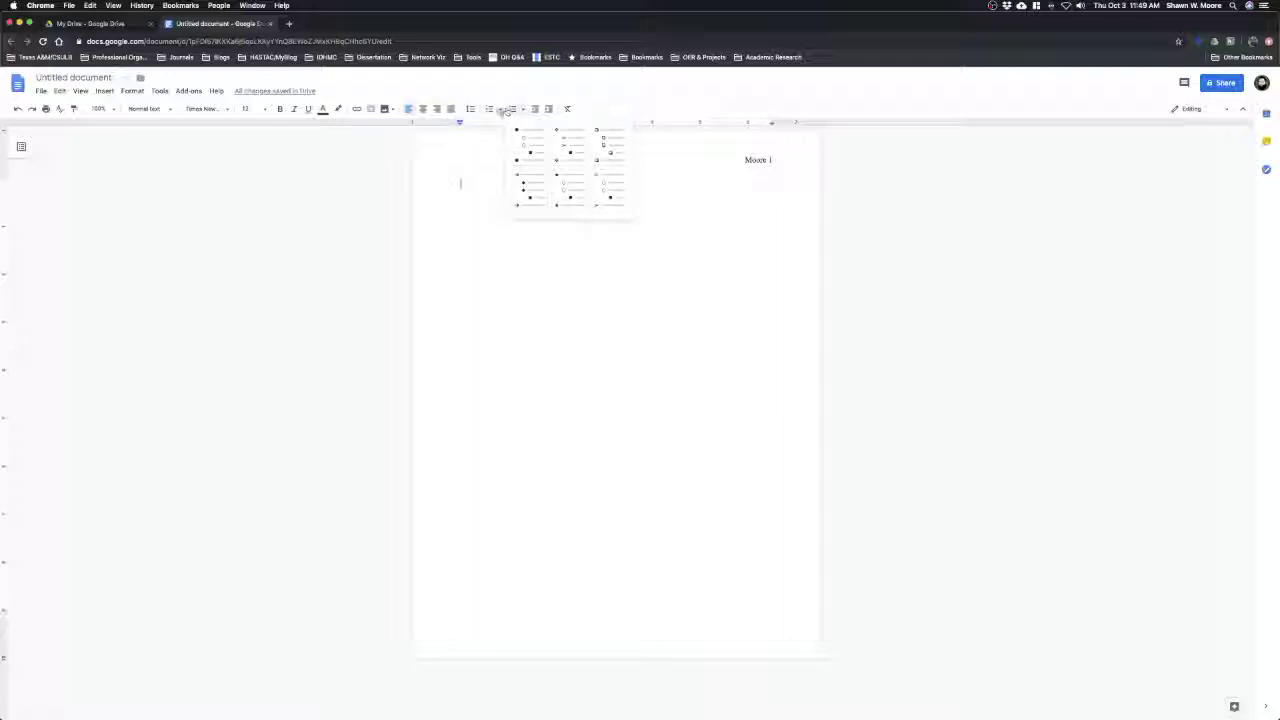
pyautogui.click(493, 110)
pyautogui.click(470, 109)
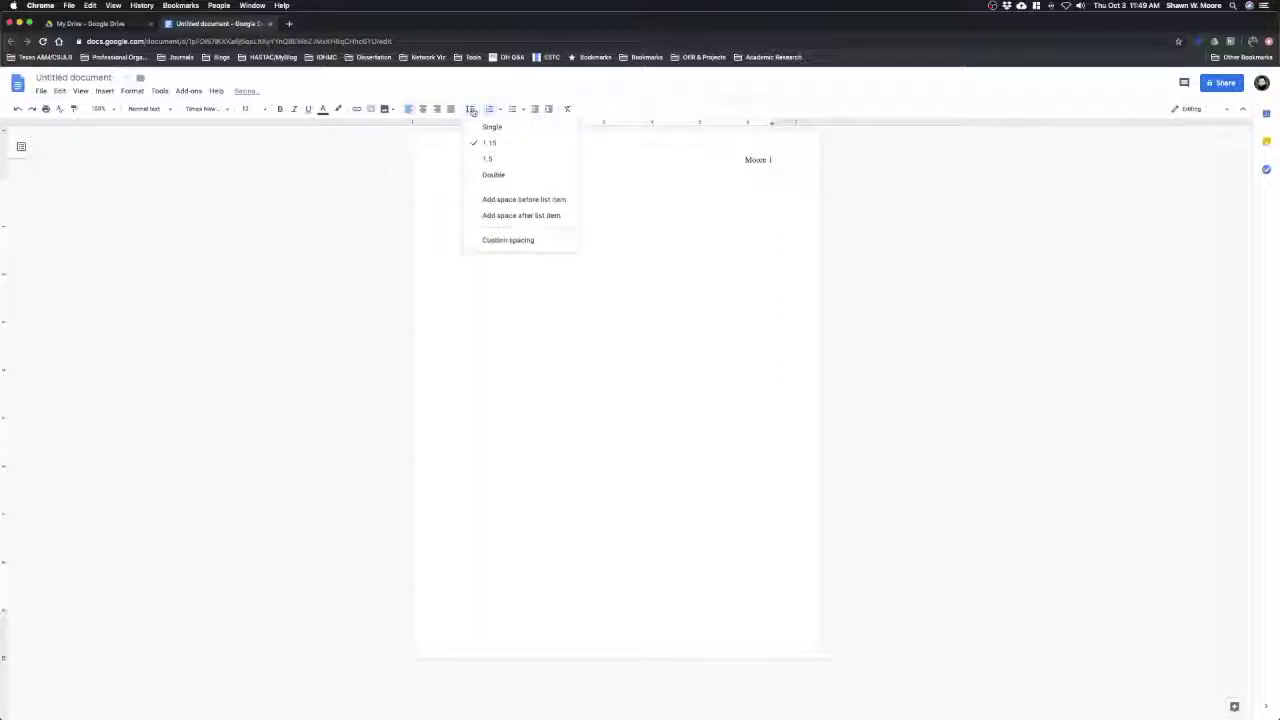
pyautogui.click(492, 174)
pyautogui.press('BackSpace')
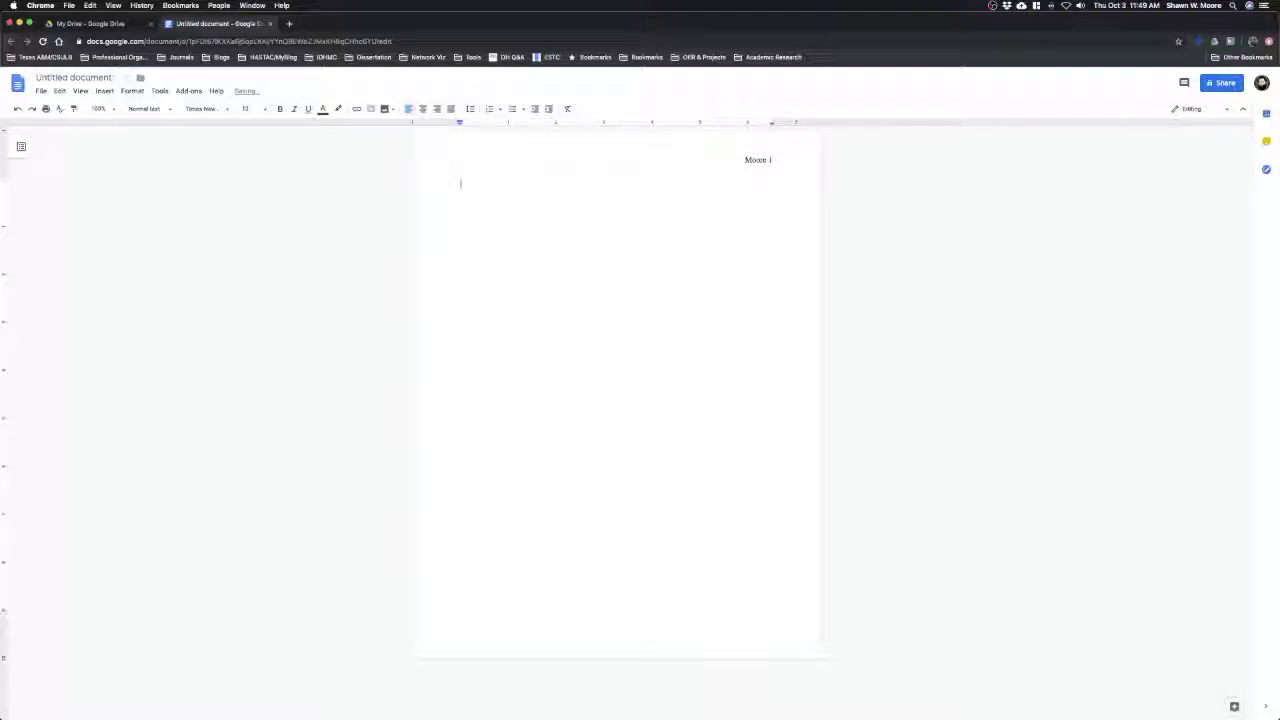
pyautogui.click(470, 109)
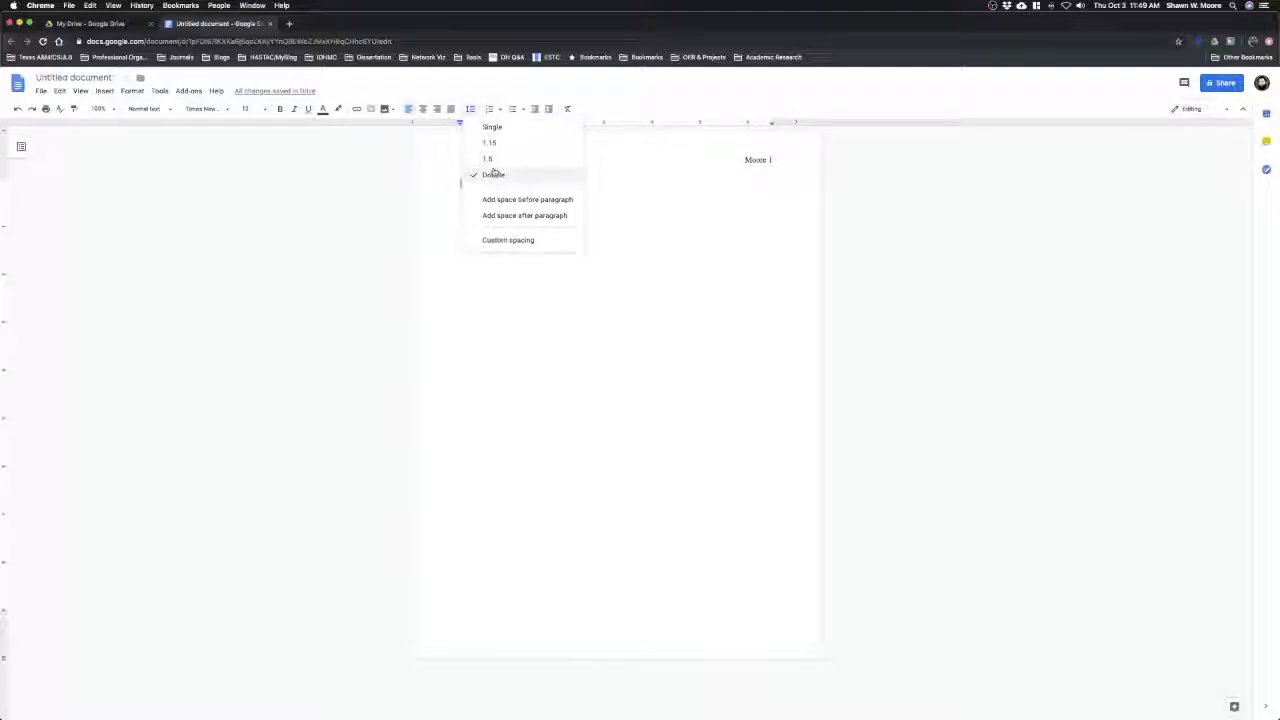
pyautogui.click(493, 174)
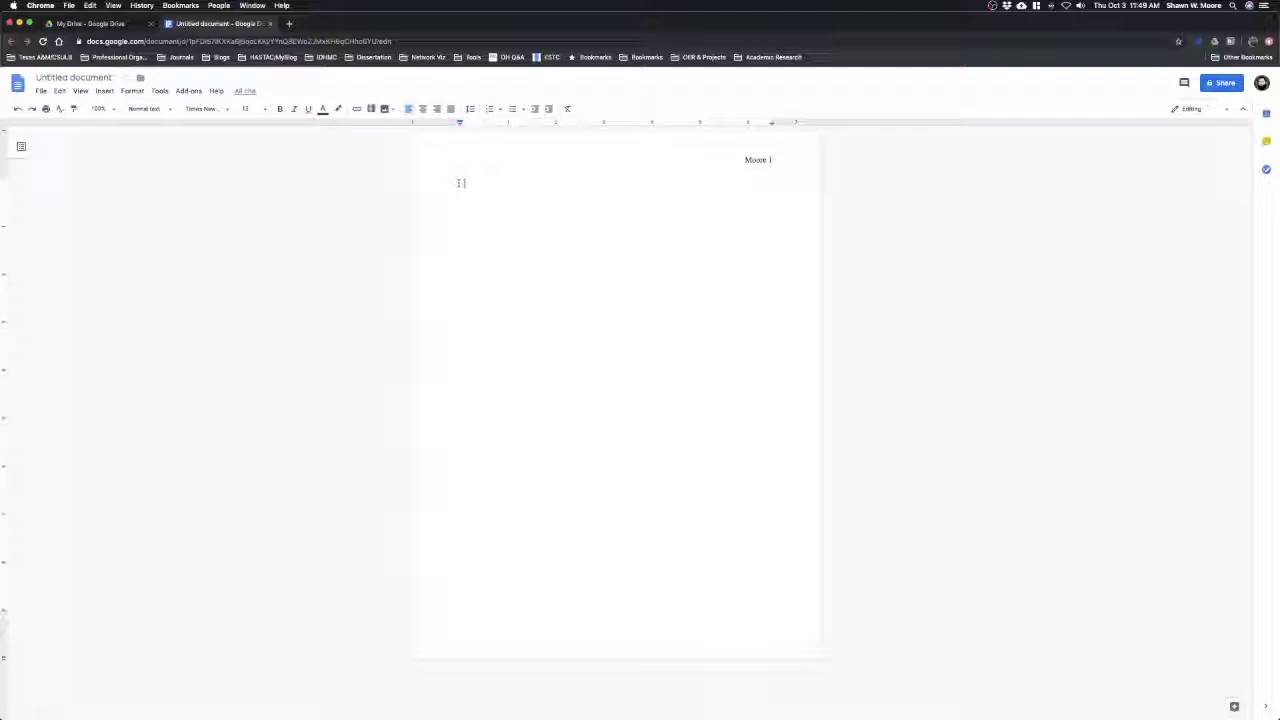
# Type the heading lines: student name, instructor name, ENC 1101 and 18 October 2019
pyautogui.press('Return')
pyautogui.write('Dr. Hal')
pyautogui.write('ris')
pyautogui.write('EN')
pyautogui.write('C 1101')
pyautogui.press('Return')
pyautogui.write('18 October 2019')
pyautogui.press('Return')
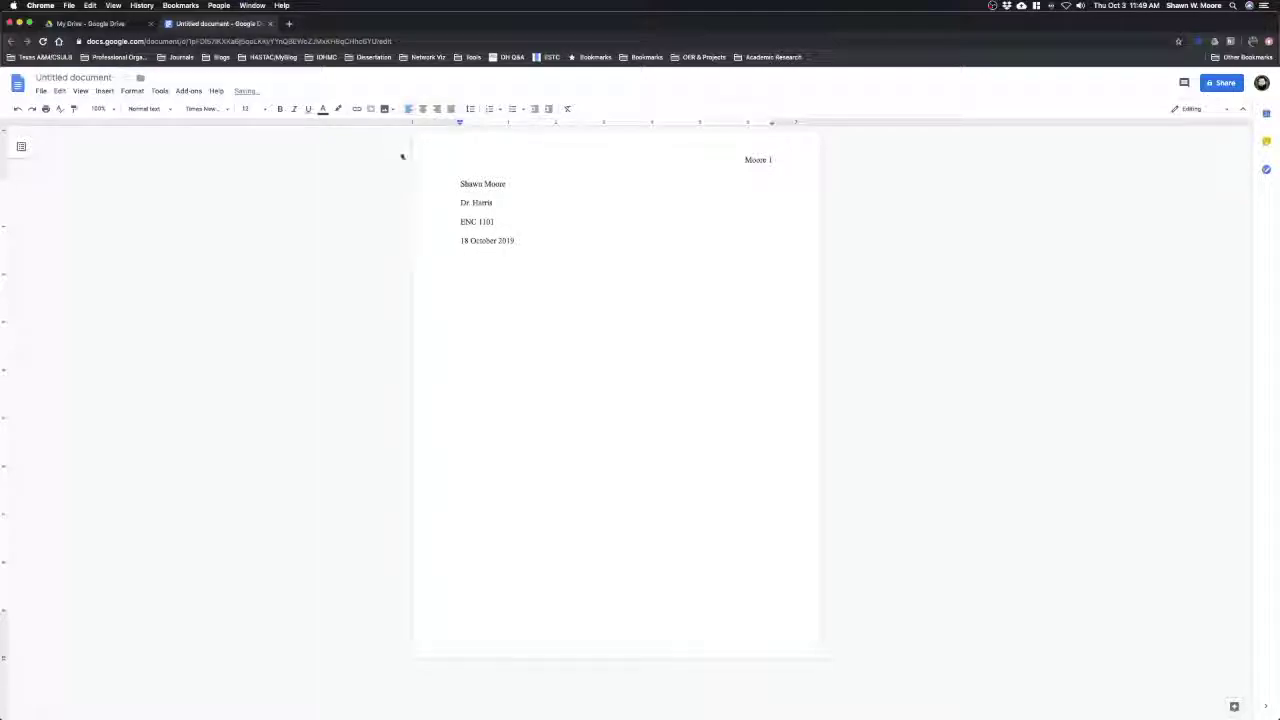
# Add the centred title 'Seriously Awesome Title' and paste the body paragraphs left-aligned beneath it
pyautogui.click(429, 109)
pyautogui.write('Seriously Awesome Title')
pyautogui.press('Return')
pyautogui.click(408, 109)
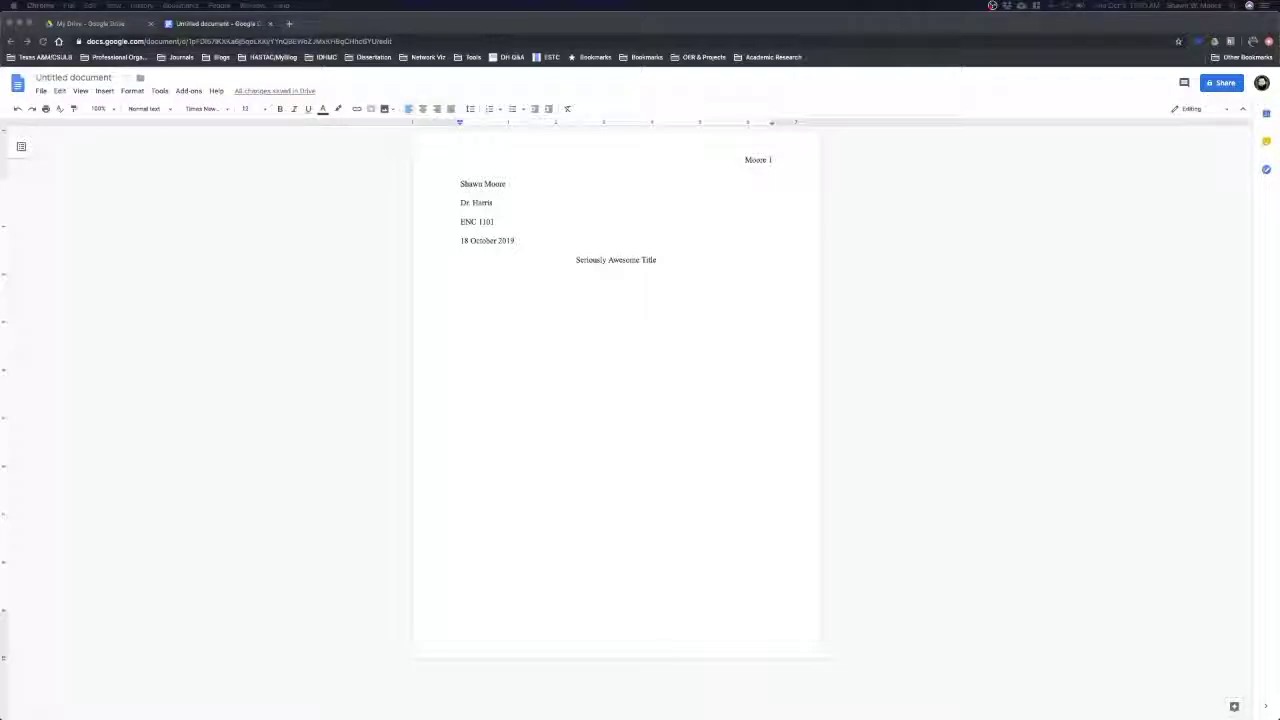
pyautogui.press('super+v')
pyautogui.scroll(2, 542, 300)
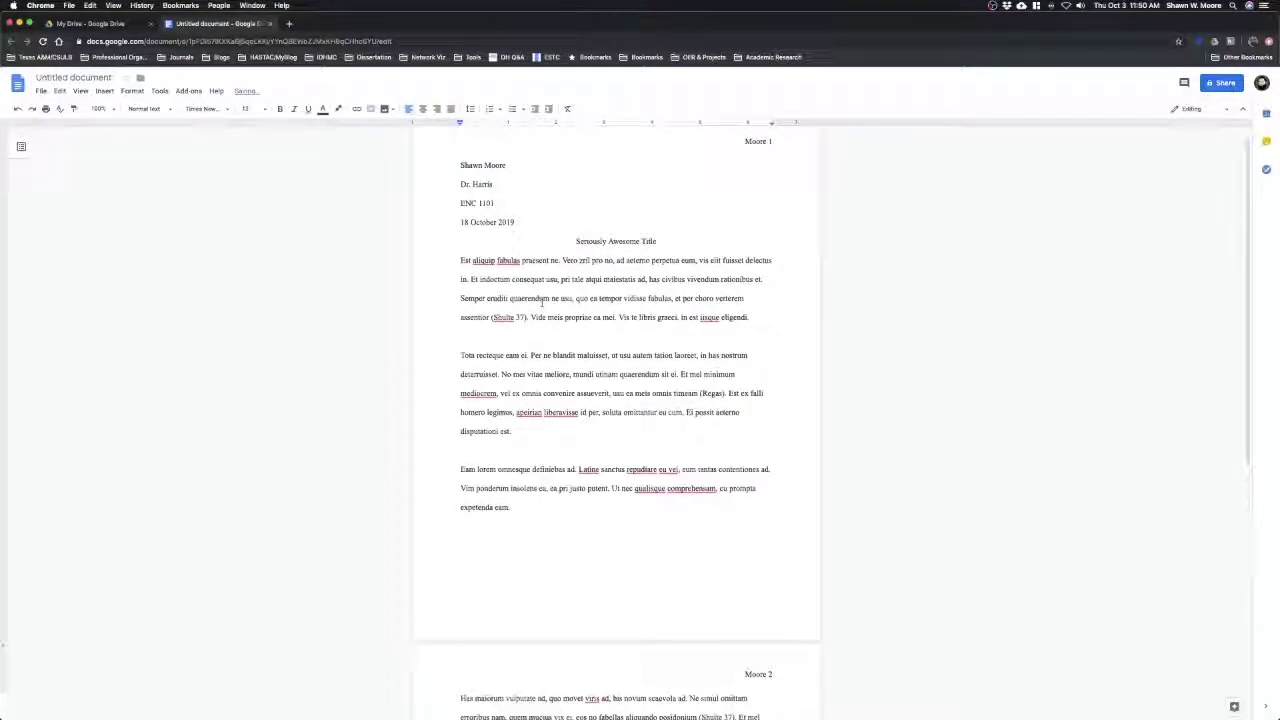
# Indent the first line of the Est, Tota recteque, Eam lorem and Has maiorum paragraphs
pyautogui.click(462, 260)
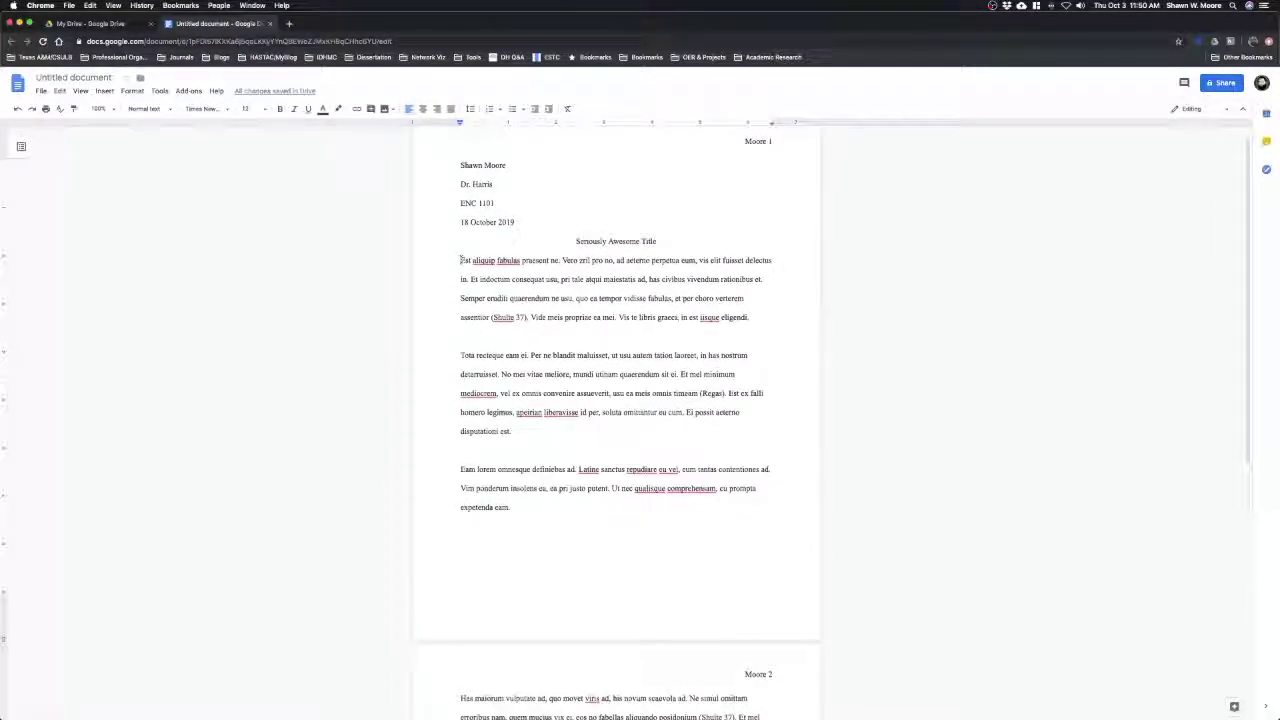
pyautogui.press('Tab')
pyautogui.click(461, 374)
pyautogui.press('Tab')
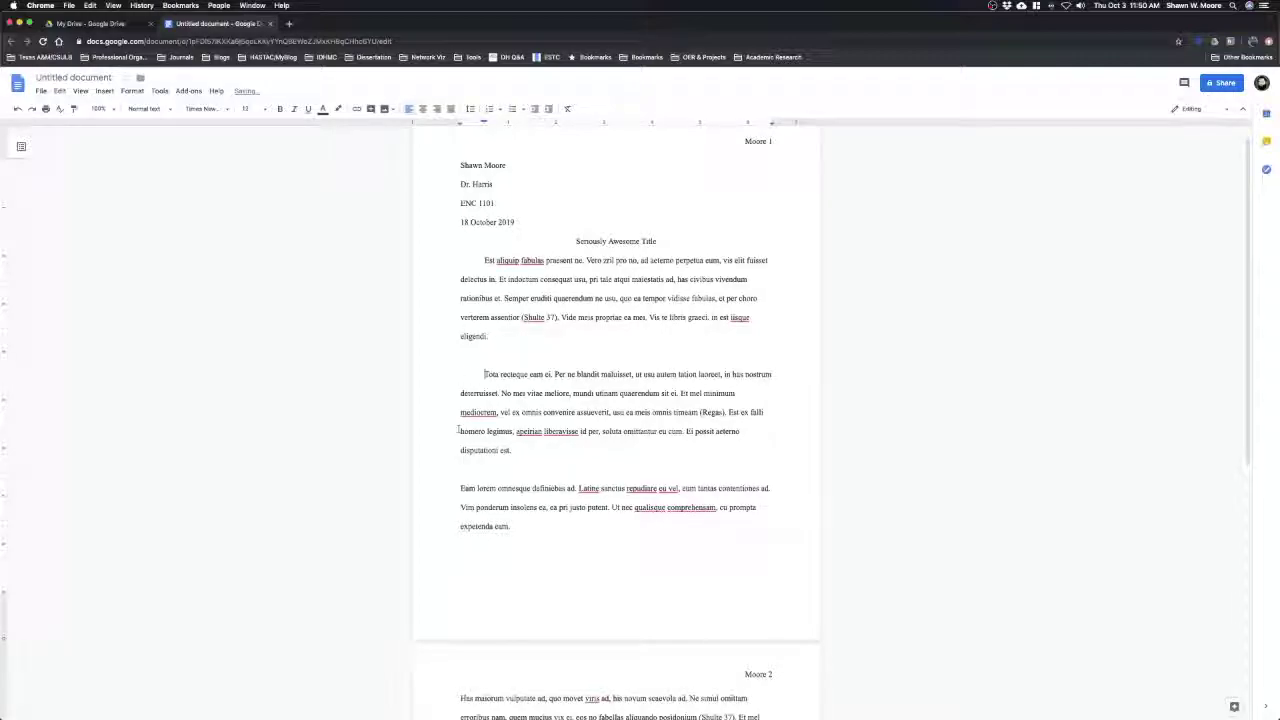
pyautogui.click(460, 487)
pyautogui.press('Tab')
pyautogui.scroll(-3, 461, 510)
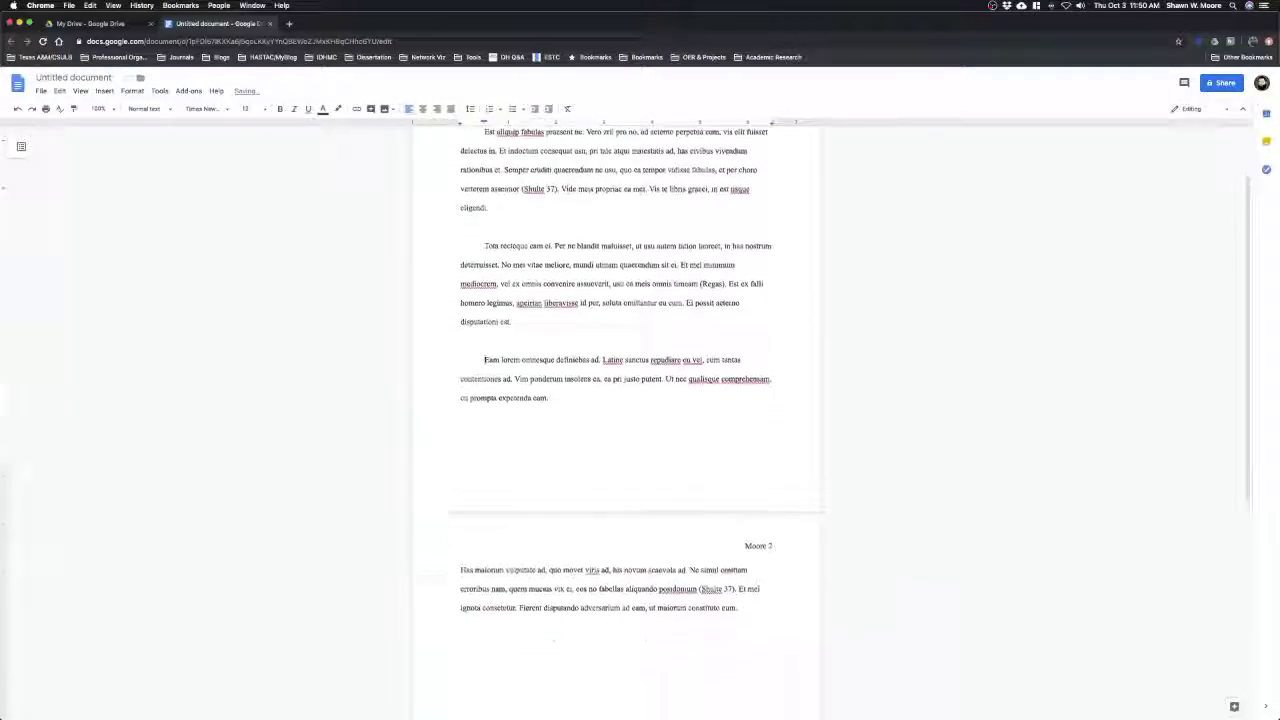
pyautogui.click(460, 535)
pyautogui.press('Tab')
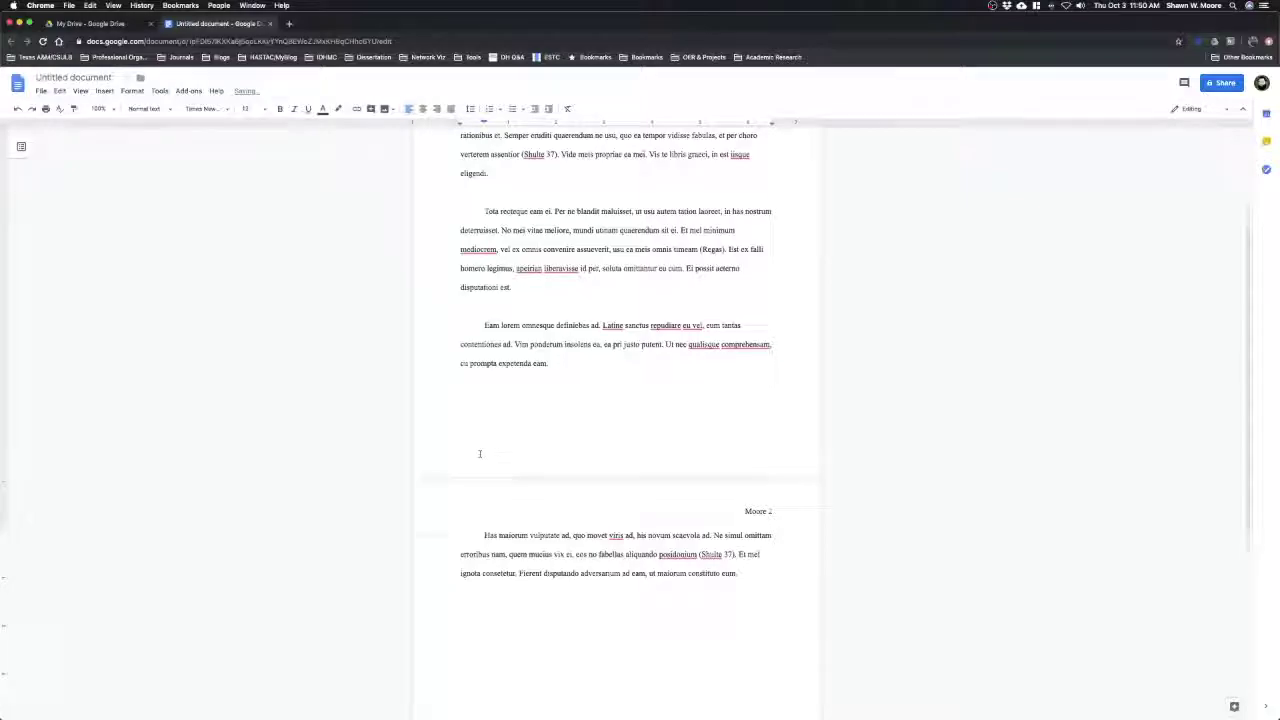
pyautogui.scroll(3, 480, 452)
# Delete the three blank lines between the body paragraphs
pyautogui.click(482, 376)
pyautogui.press('BackSpace')
pyautogui.click(643, 466)
pyautogui.press('BackSpace')
pyautogui.click(504, 528)
pyautogui.press('BackSpace')
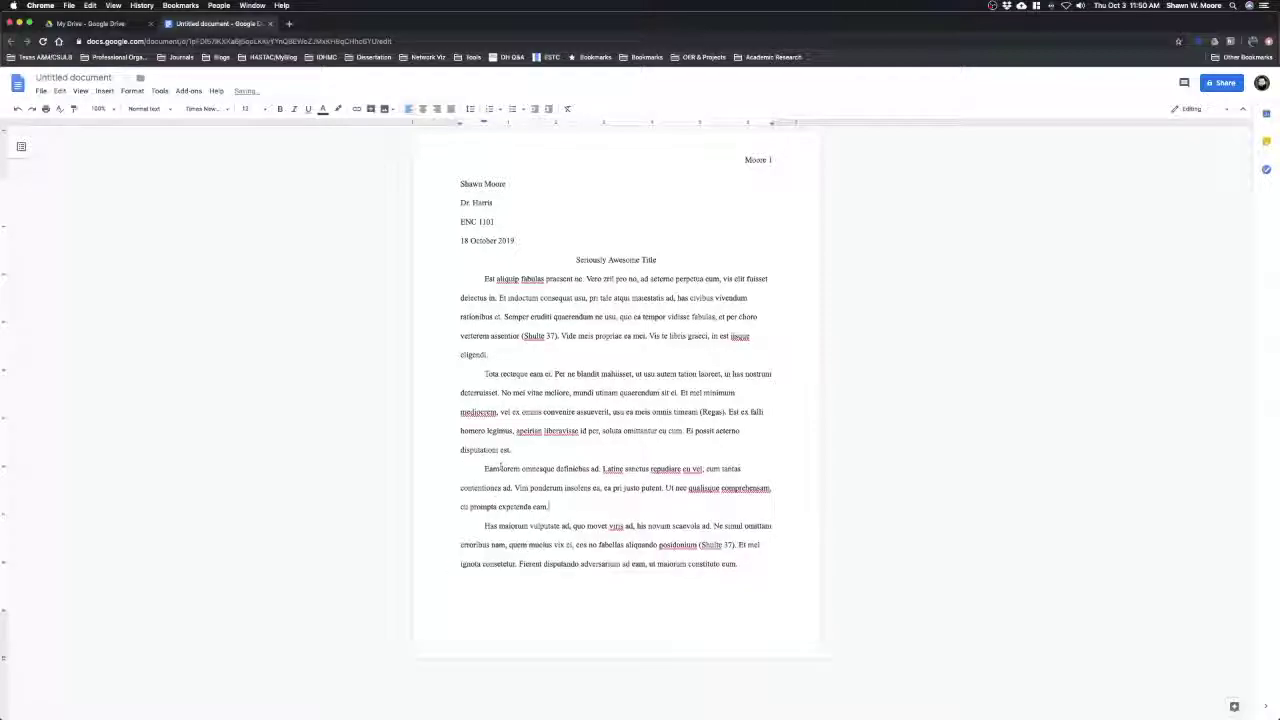
# Insert a page break after the last body paragraph to start page 2
pyautogui.click(477, 278)
pyautogui.moveTo(478, 278); pyautogui.dragTo(782, 575)
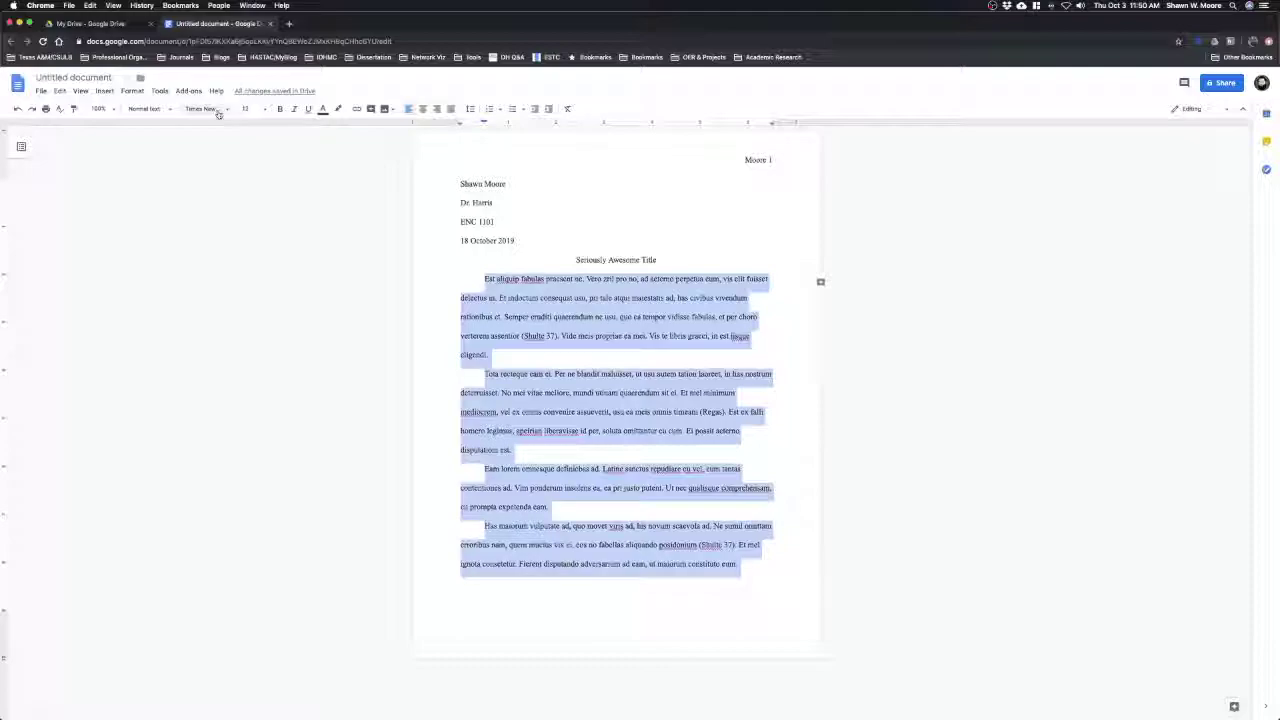
pyautogui.click(132, 91)
pyautogui.moveTo(158, 126)
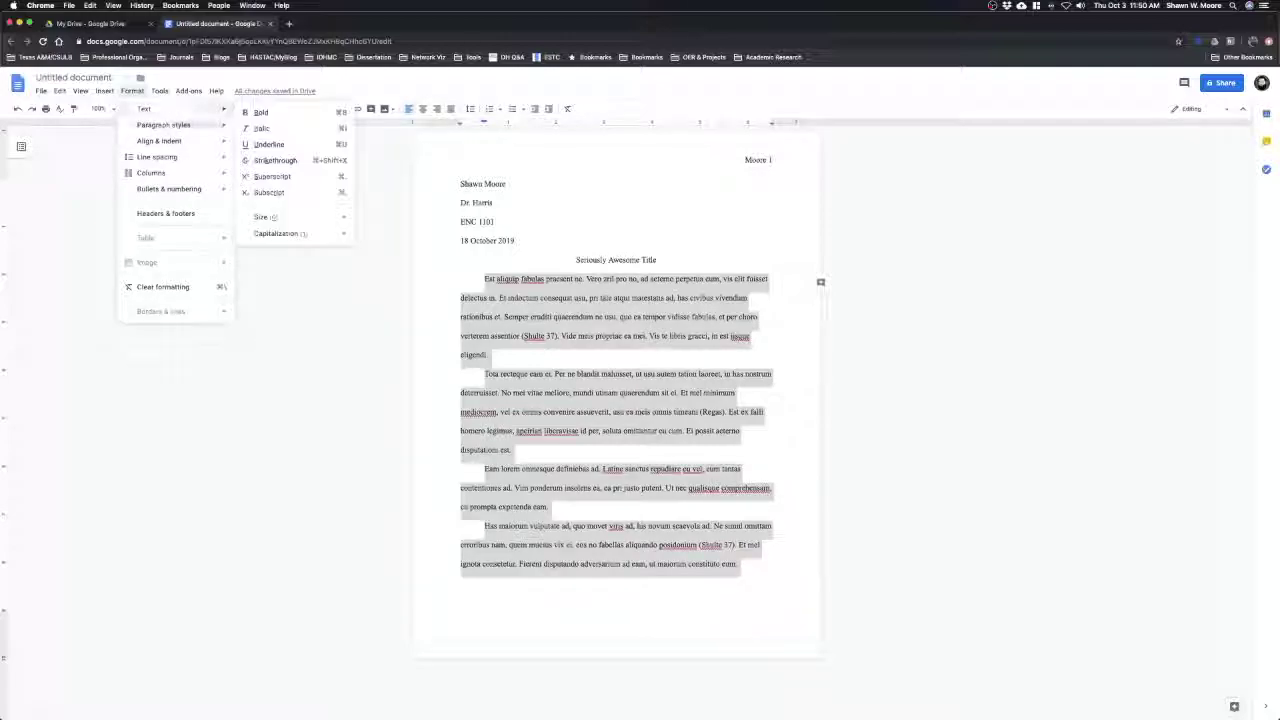
pyautogui.click(820, 280)
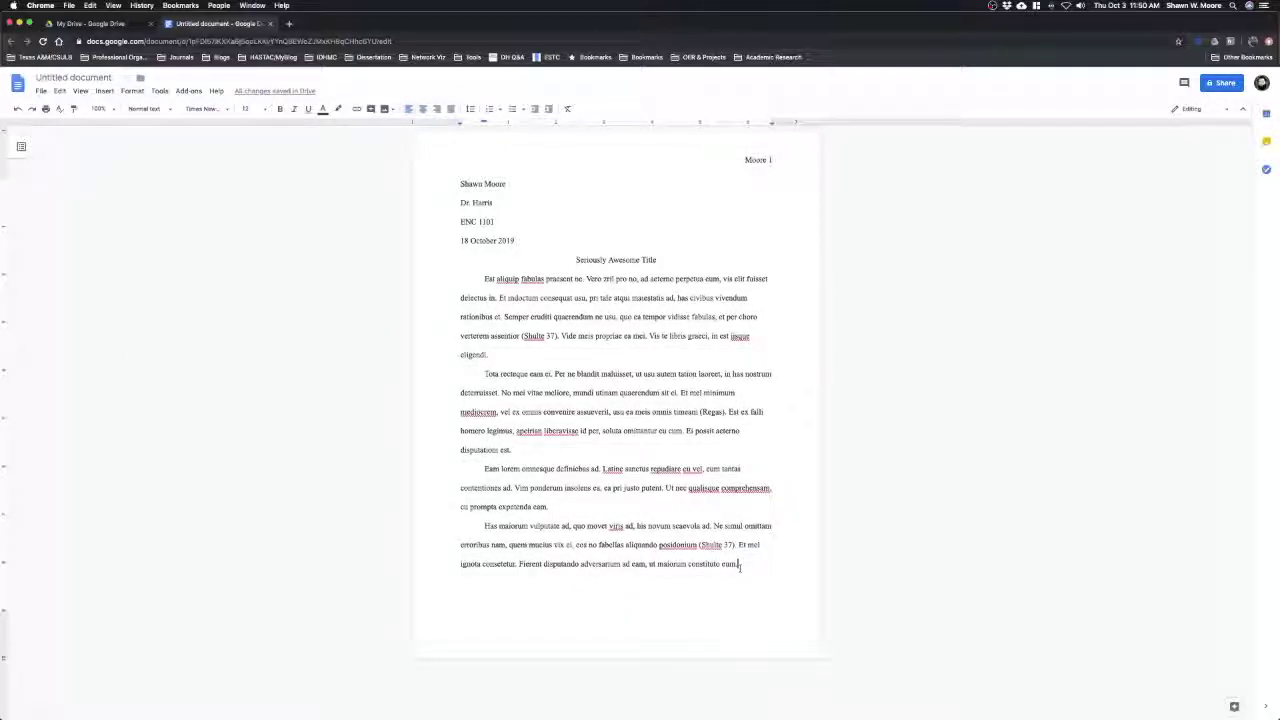
pyautogui.hotkey('ctrl', 'Return')
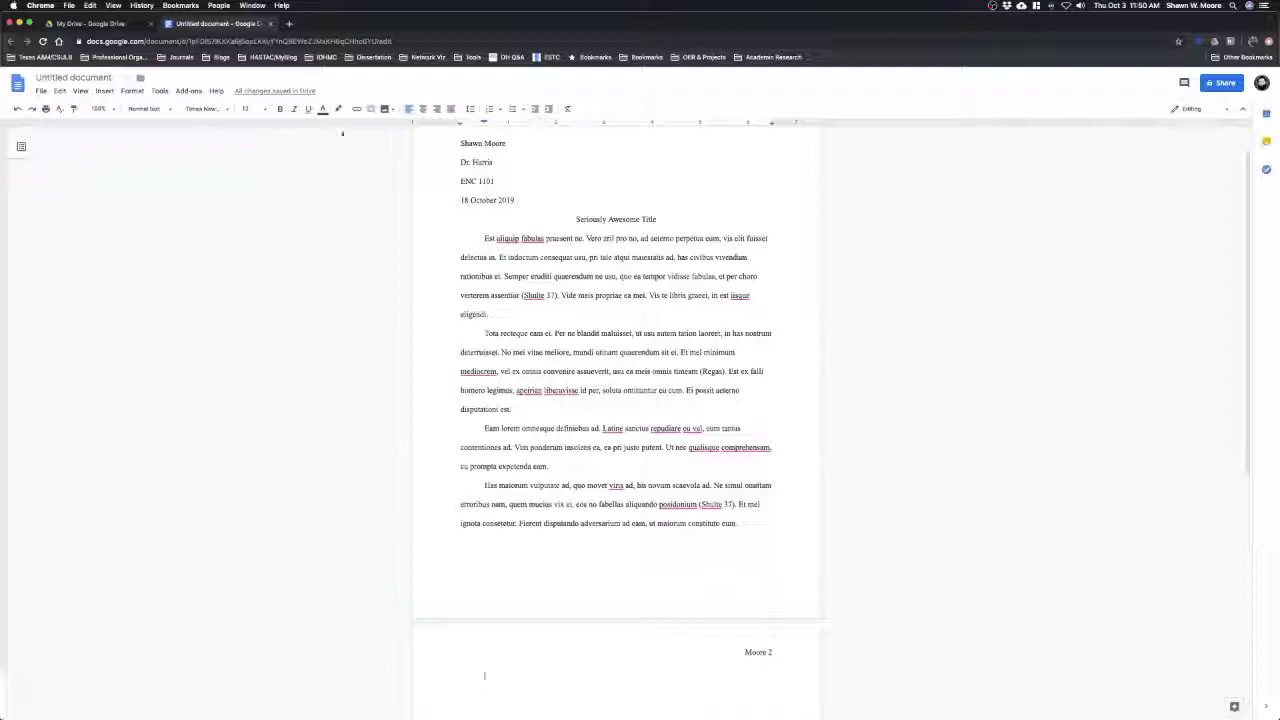
# Add a centred 'Works Cited' heading and paste the two left-aligned citation entries beneath it
pyautogui.click(423, 108)
pyautogui.write('Works Cited')
pyautogui.press('Return')
pyautogui.click(409, 108)
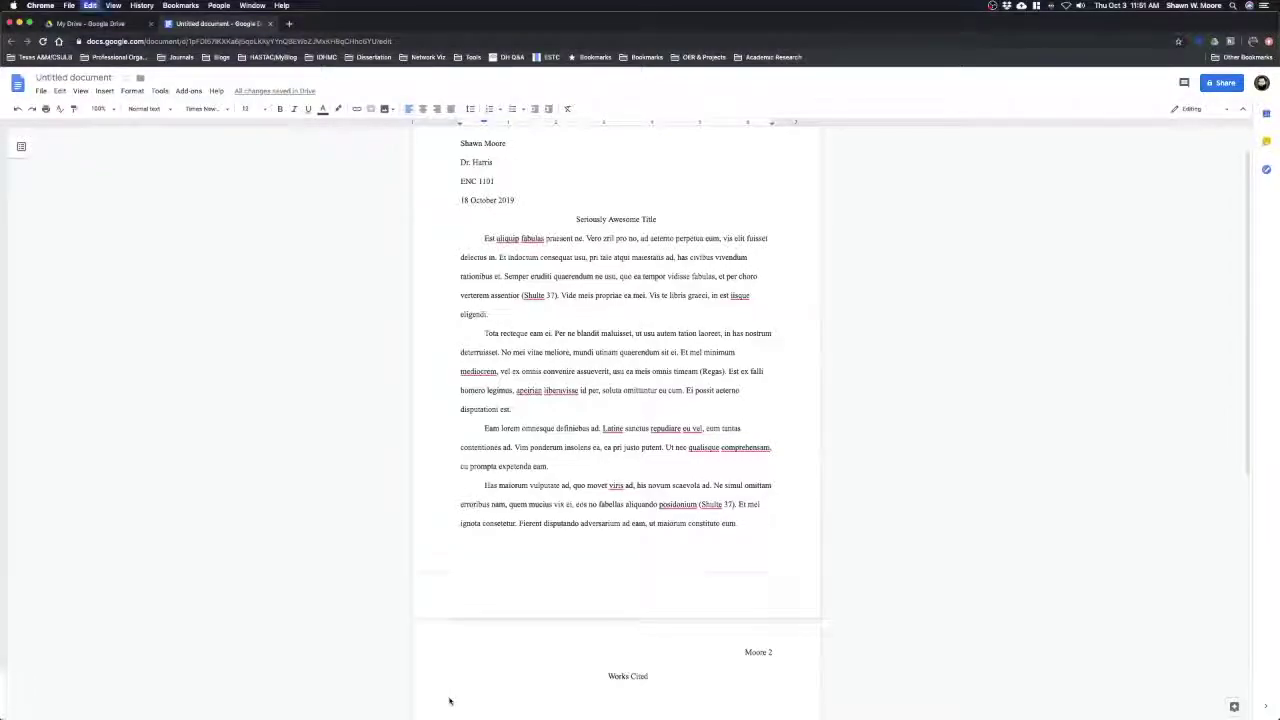
pyautogui.write('Regas, Diane. "Three Key Energy Policies That Can Help Us Turn the Corner on Climate." Environmental Defense Fund, 1 June 2016, www.edf.org/blog/2016/06/01/3-key-energy-policies-can-help-us-turn-corner-climate. Accessed 19 July 2016.')
pyautogui.press('BackSpace')
pyautogui.moveTo(462, 537); pyautogui.dragTo(604, 643)
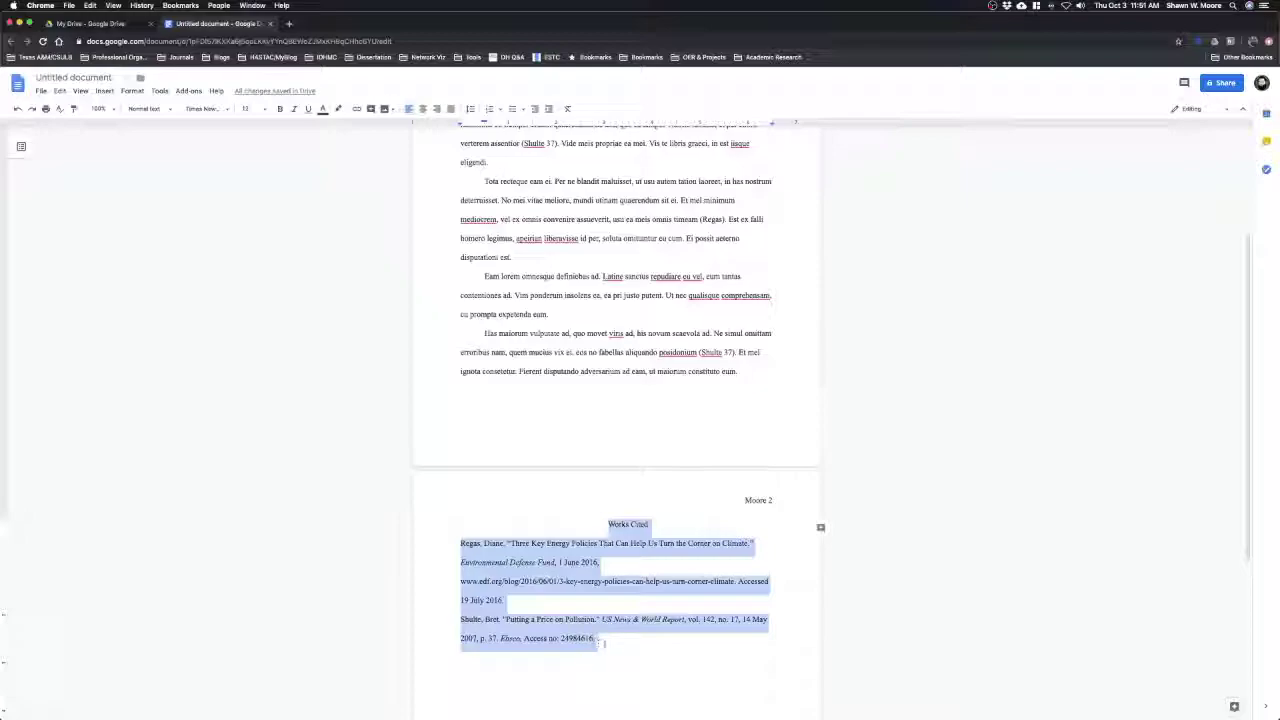
pyautogui.click(590, 608)
pyautogui.moveTo(460, 541); pyautogui.dragTo(630, 635)
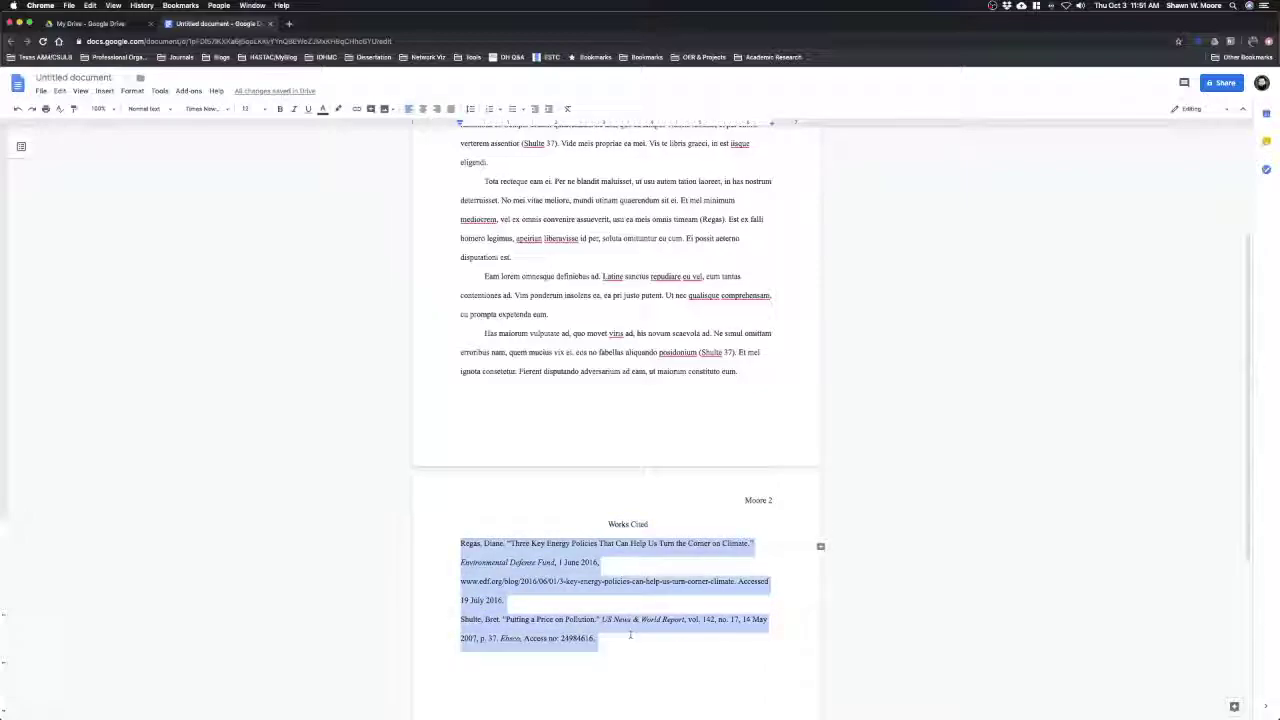
pyautogui.click(139, 94)
pyautogui.moveTo(143, 109)
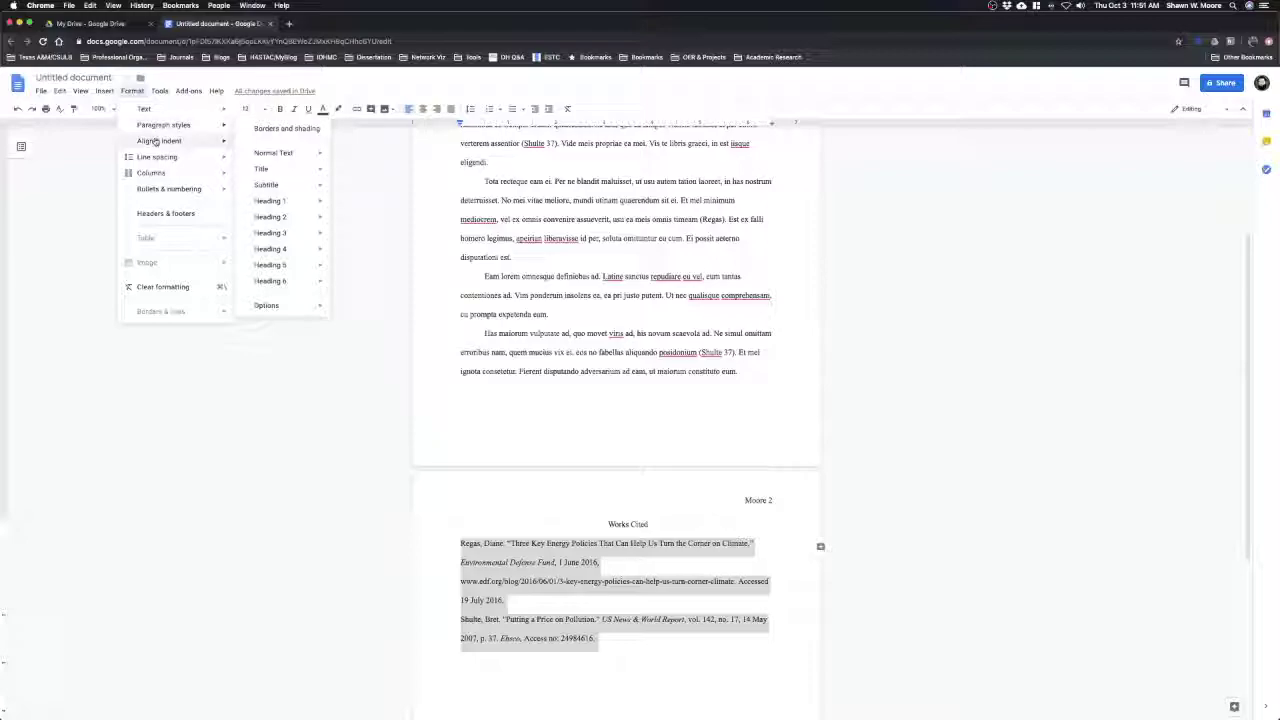
pyautogui.moveTo(155, 142)
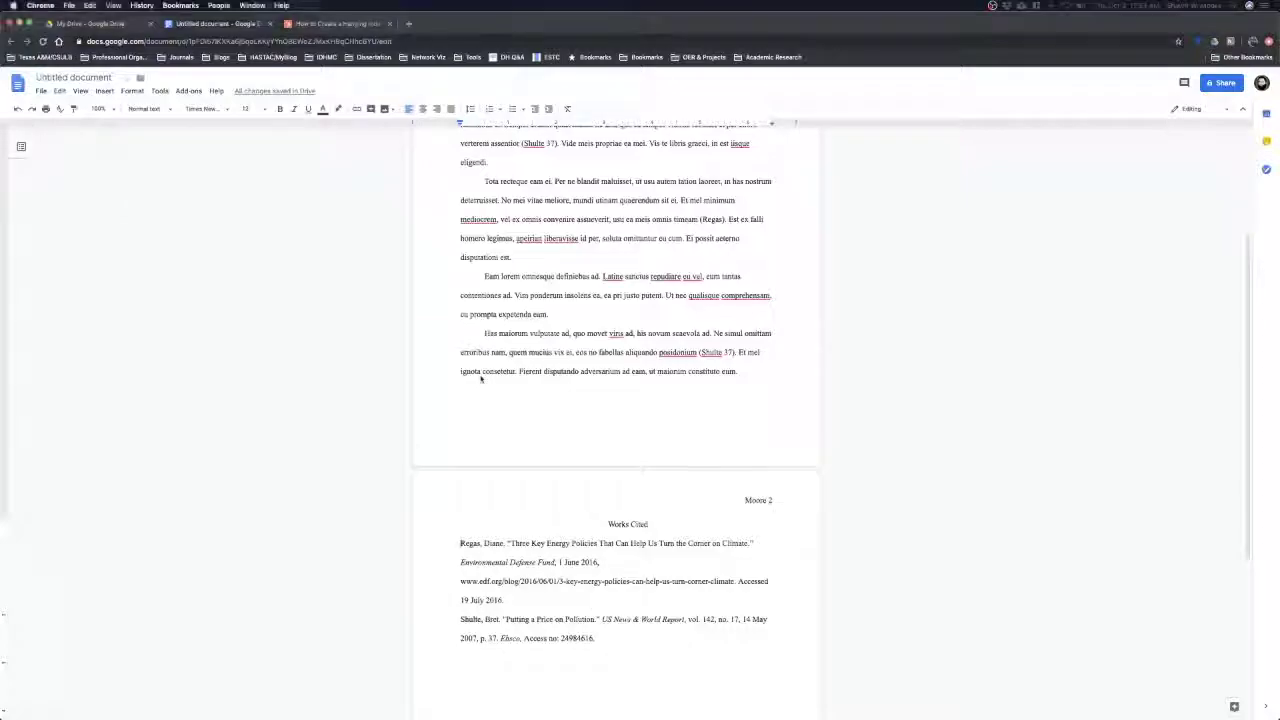
pyautogui.moveTo(458, 543); pyautogui.dragTo(597, 638)
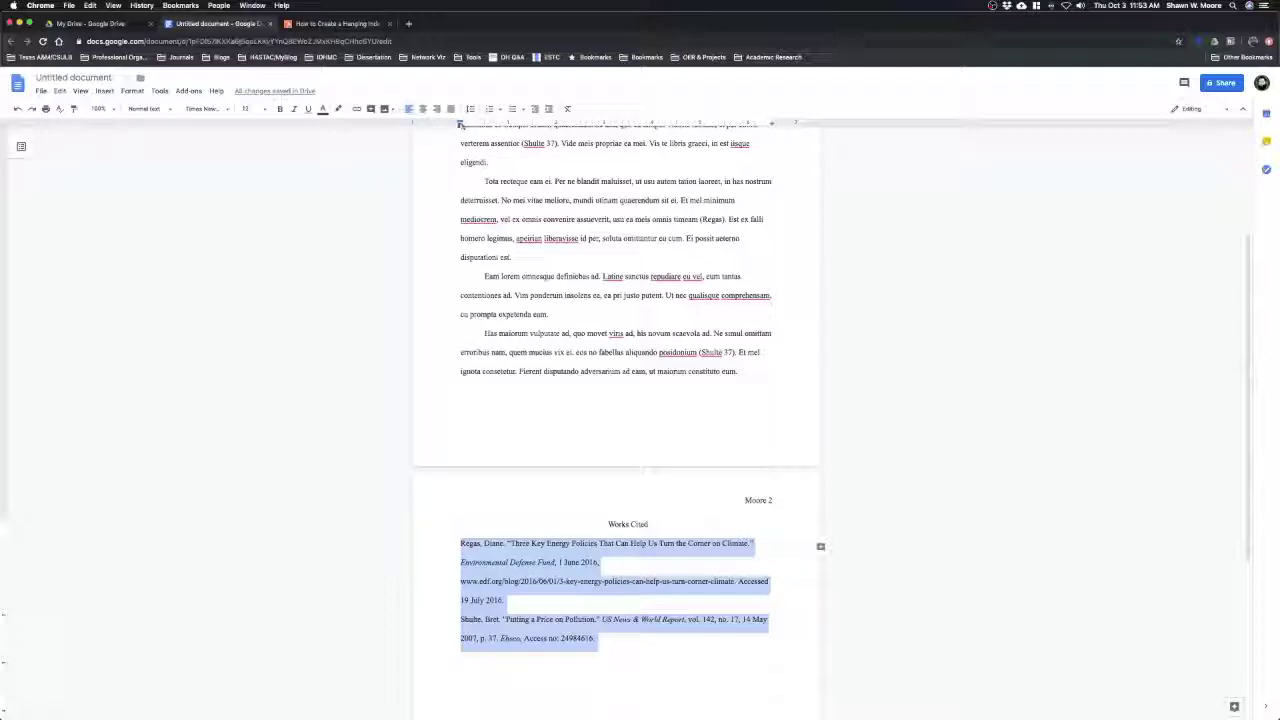
# Give both Works Cited entries a 0.5-inch hanging indent using the ruler's indent markers
pyautogui.click(80, 90)
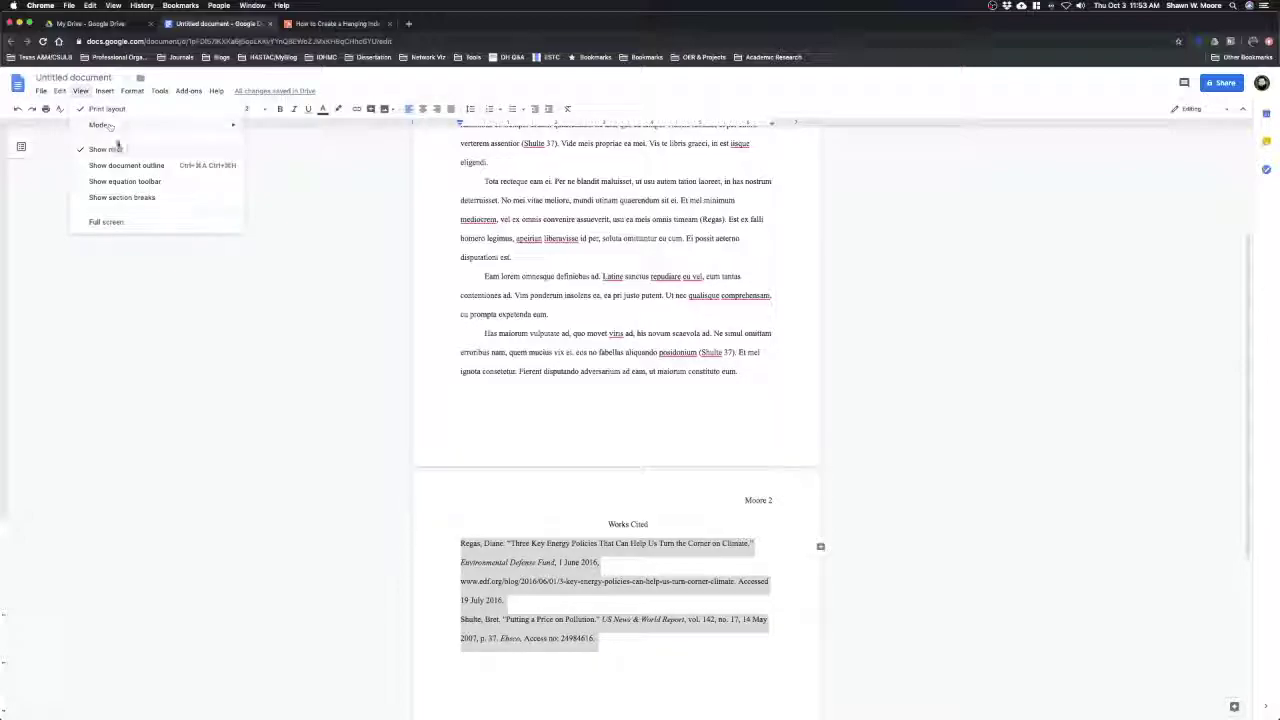
pyautogui.click(461, 124)
pyautogui.moveTo(461, 124); pyautogui.dragTo(485, 126)
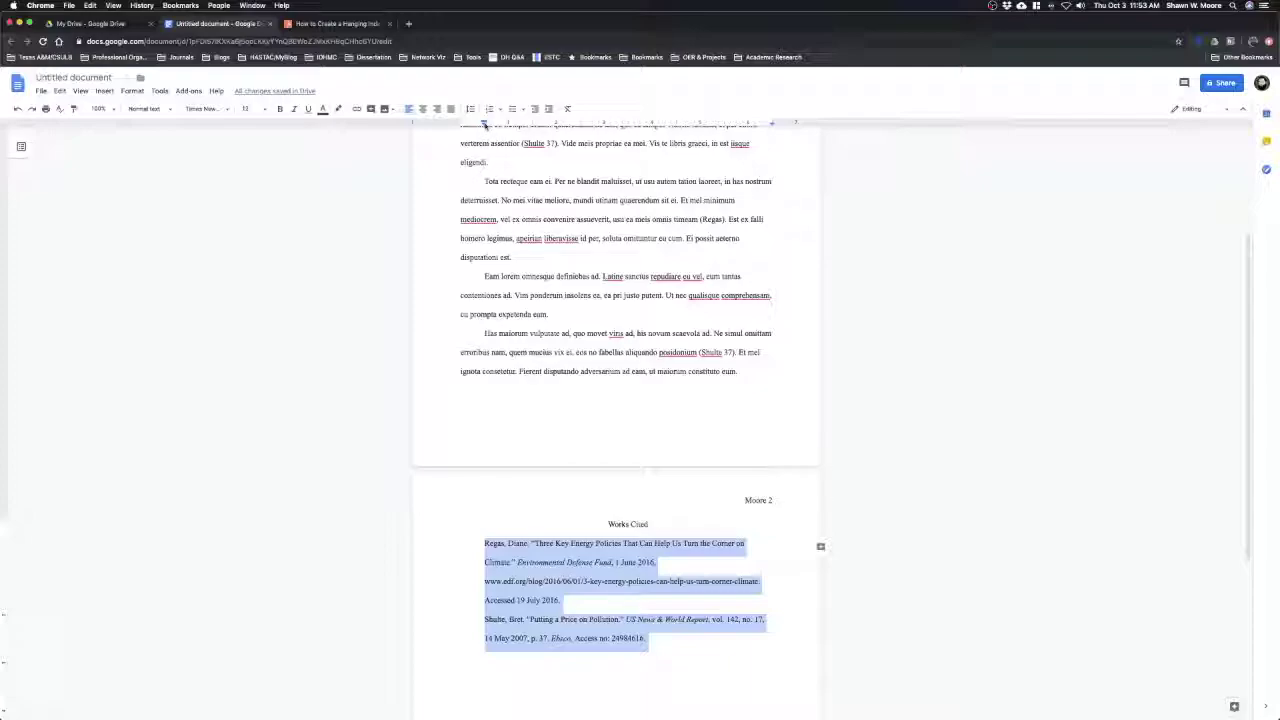
pyautogui.moveTo(484, 122); pyautogui.dragTo(461, 121)
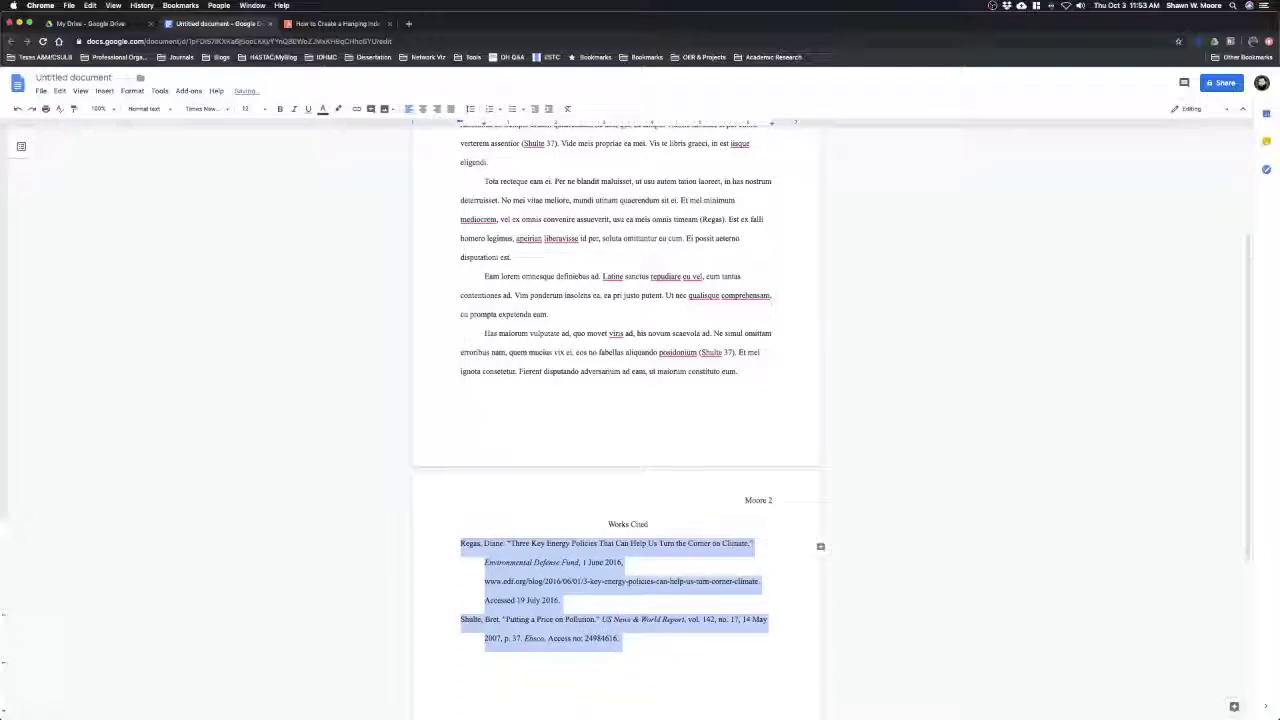
pyautogui.click(530, 543)
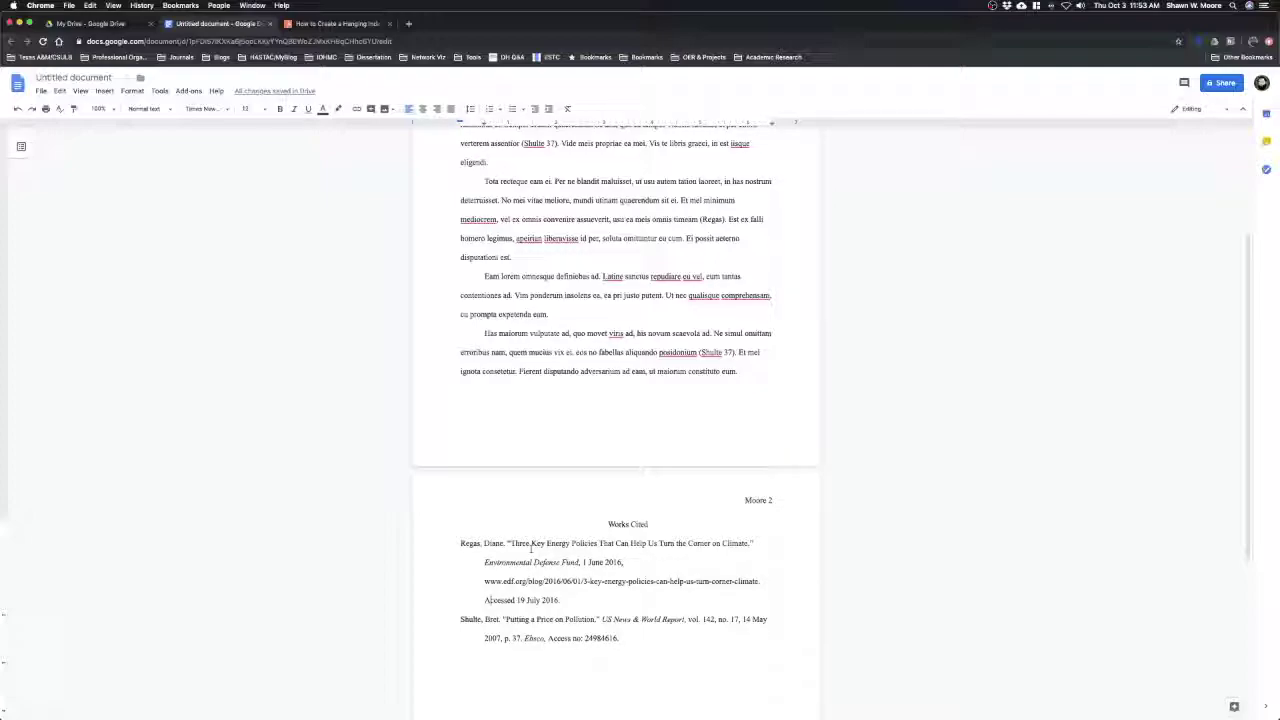
pyautogui.scroll(5, 531, 547)
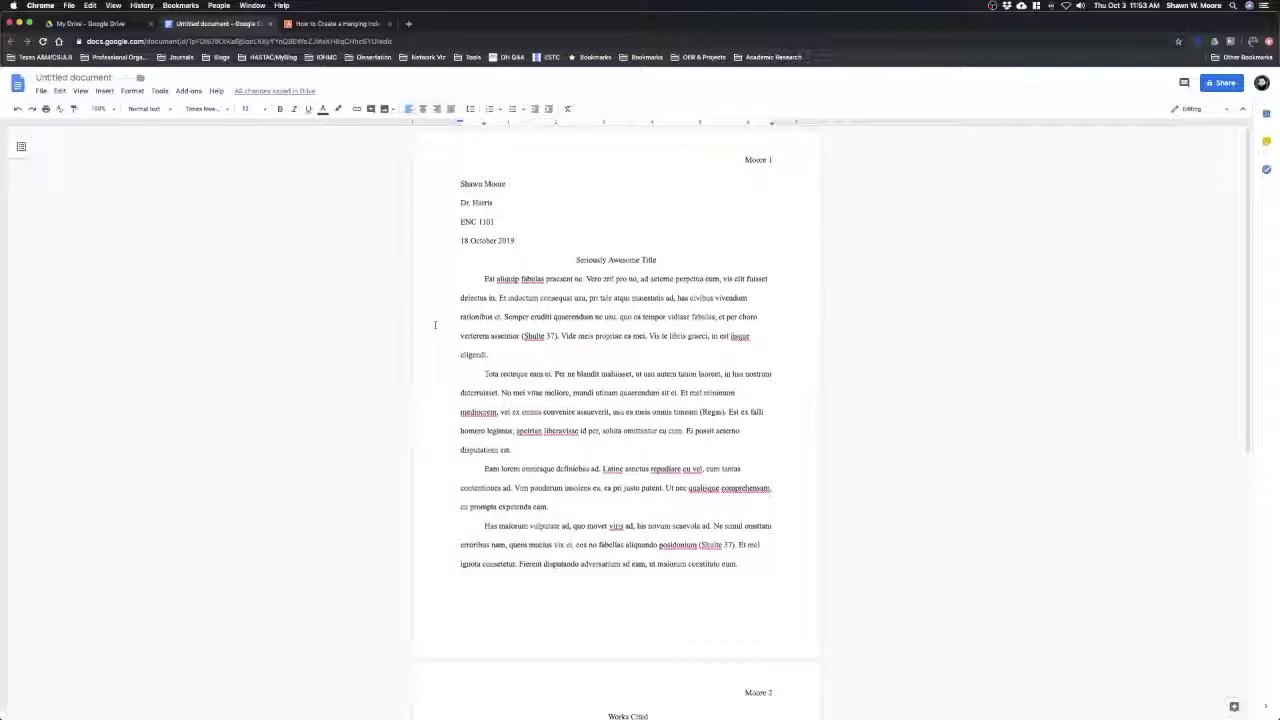
pyautogui.scroll(-5, 435, 324)
pyautogui.scroll(5, 435, 324)
pyautogui.scroll(-3, 435, 324)
pyautogui.scroll(2, 435, 324)
pyautogui.scroll(1, 435, 324)
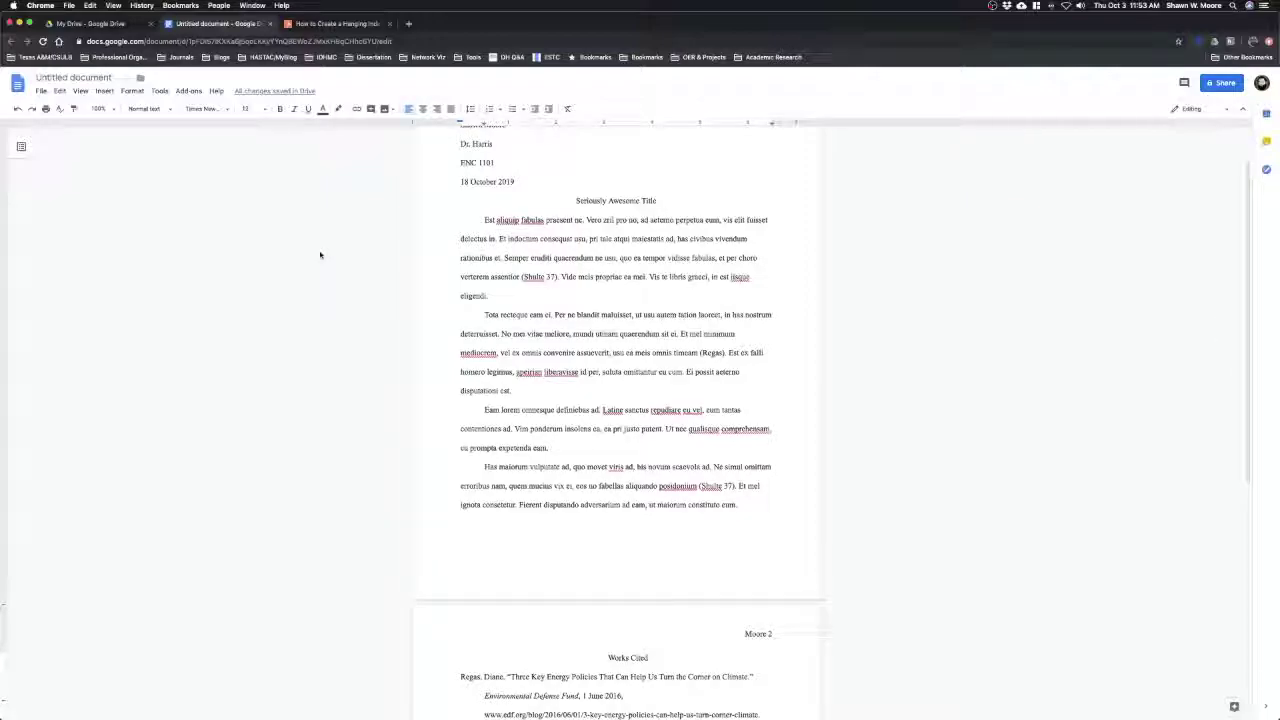
pyautogui.click(42, 91)
pyautogui.moveTo(90, 191)
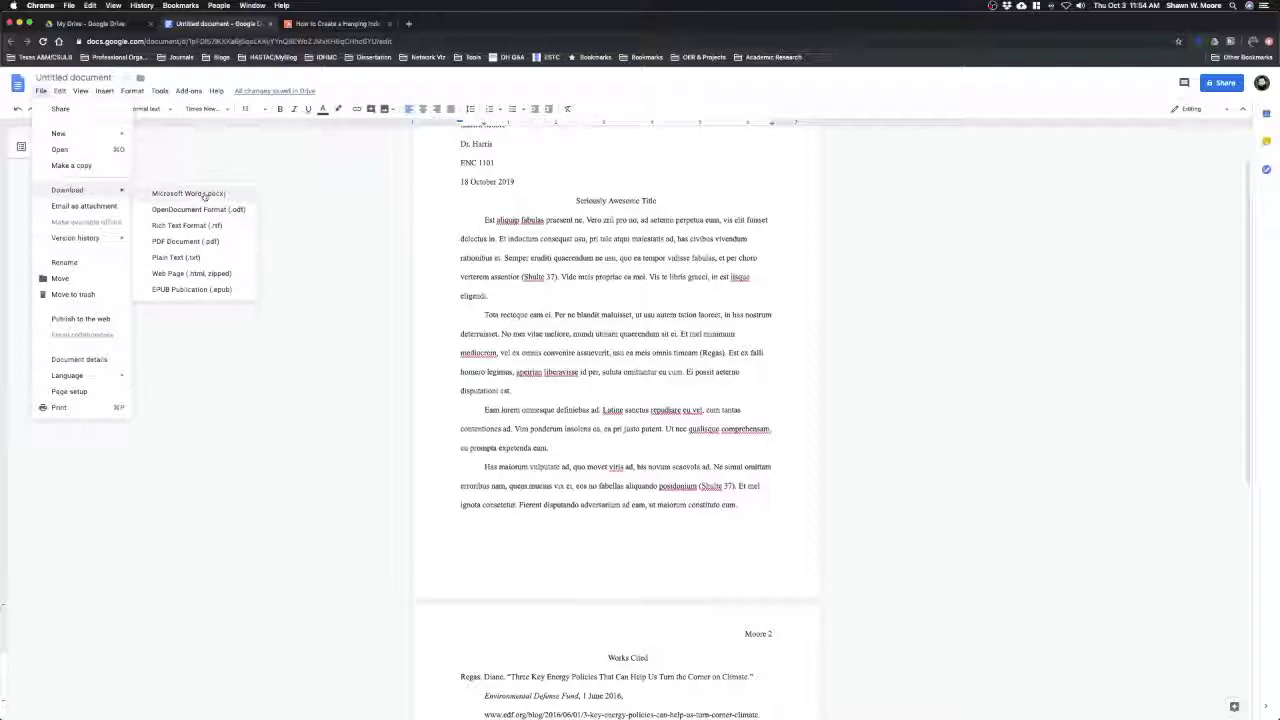
pyautogui.click(577, 377)
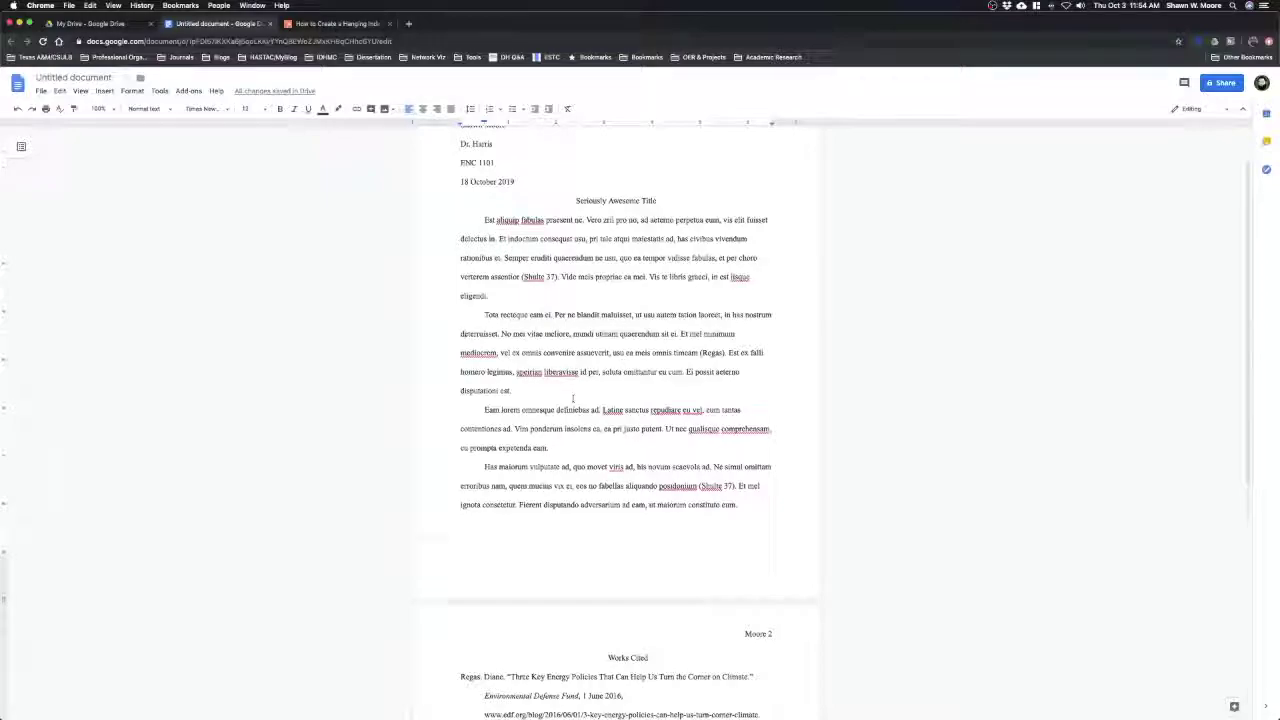
pyautogui.scroll(-5, 573, 399)
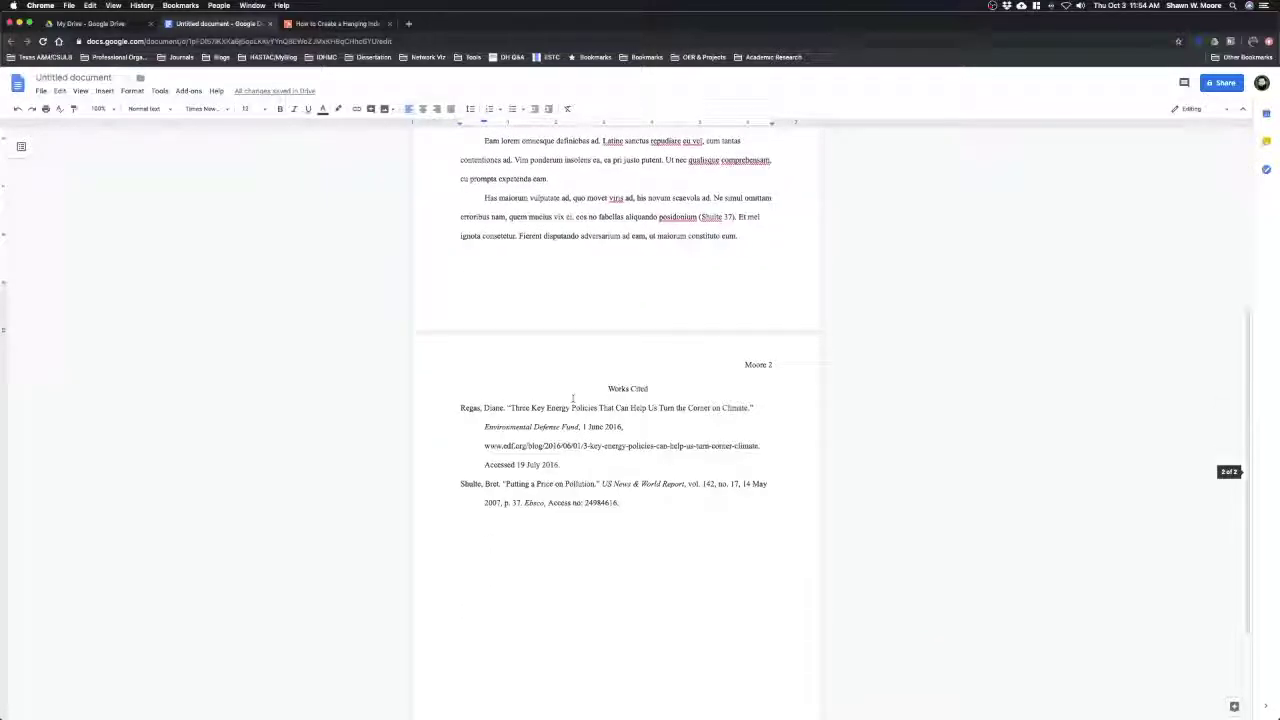